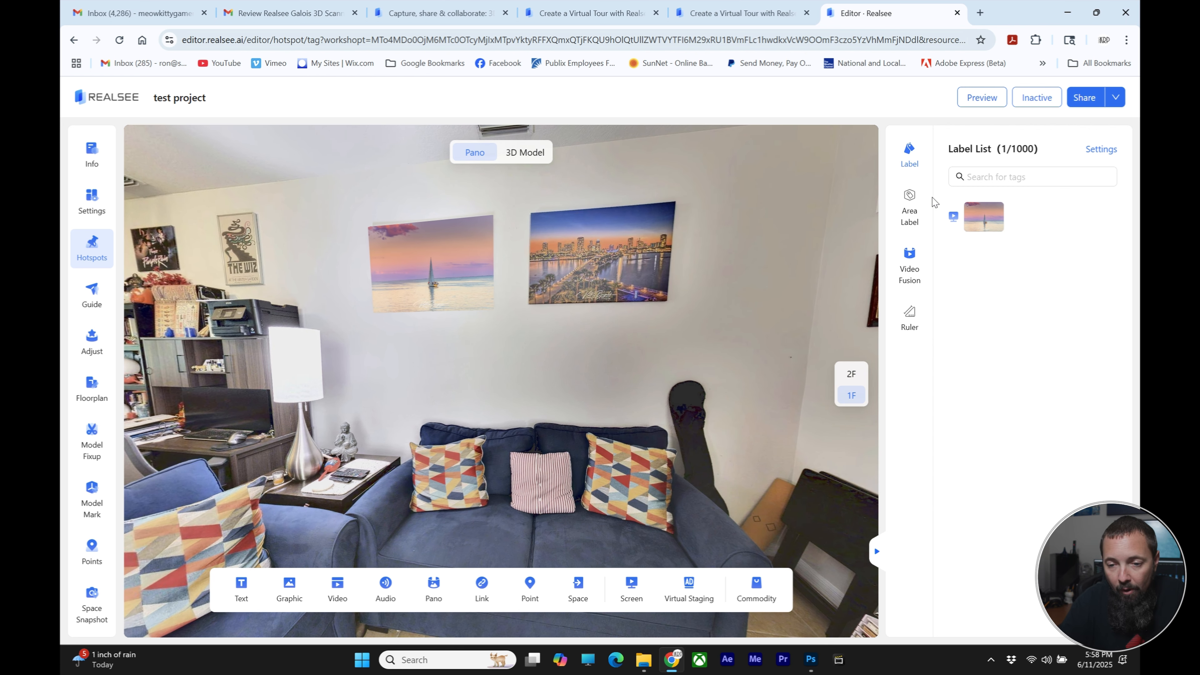
Step: Preview the tour, examine the sailboat image overlay on the wall above the blue sofa, and close the preview
{"action": "left_click", "coordinate": [982, 98]}
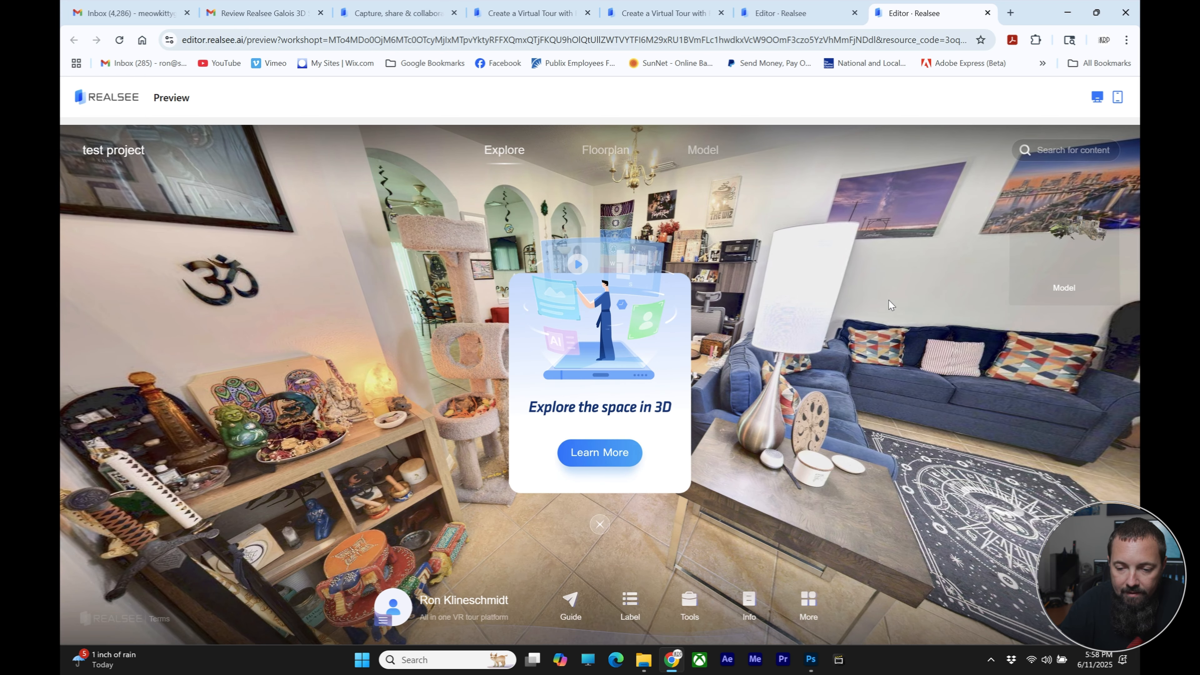
{"action": "left_click", "coordinate": [599, 524]}
{"action": "left_click_drag", "start_coordinate": [941, 491], "coordinate": [661, 424]}
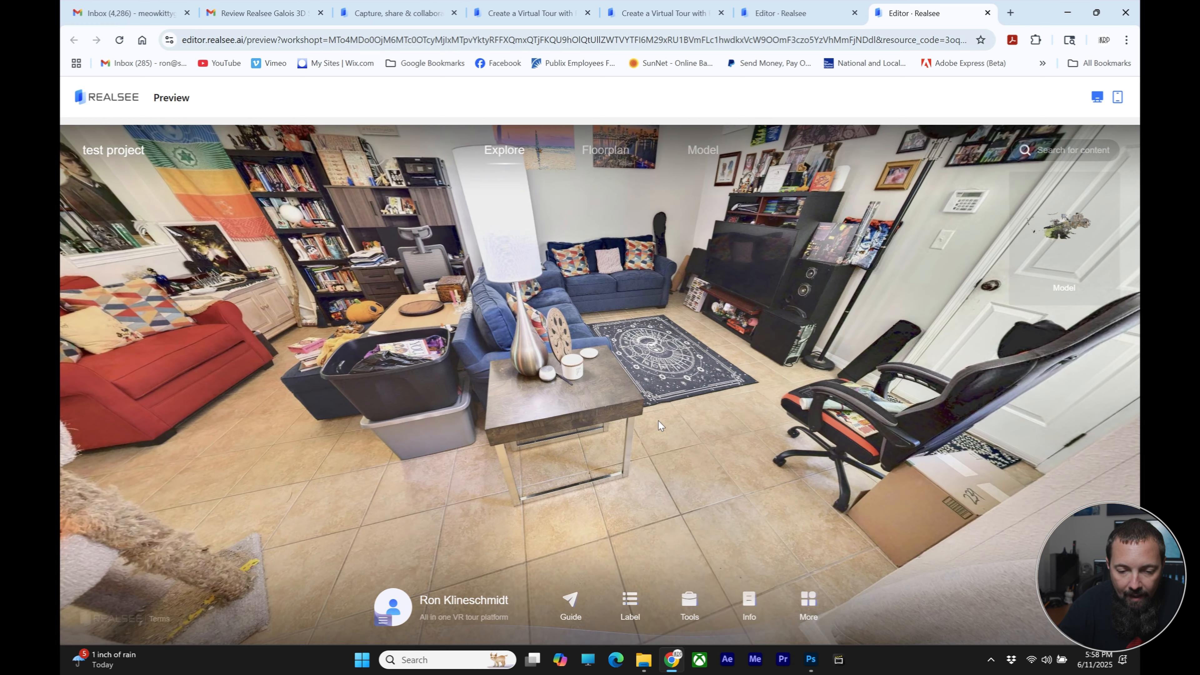
{"action": "left_click", "coordinate": [649, 345]}
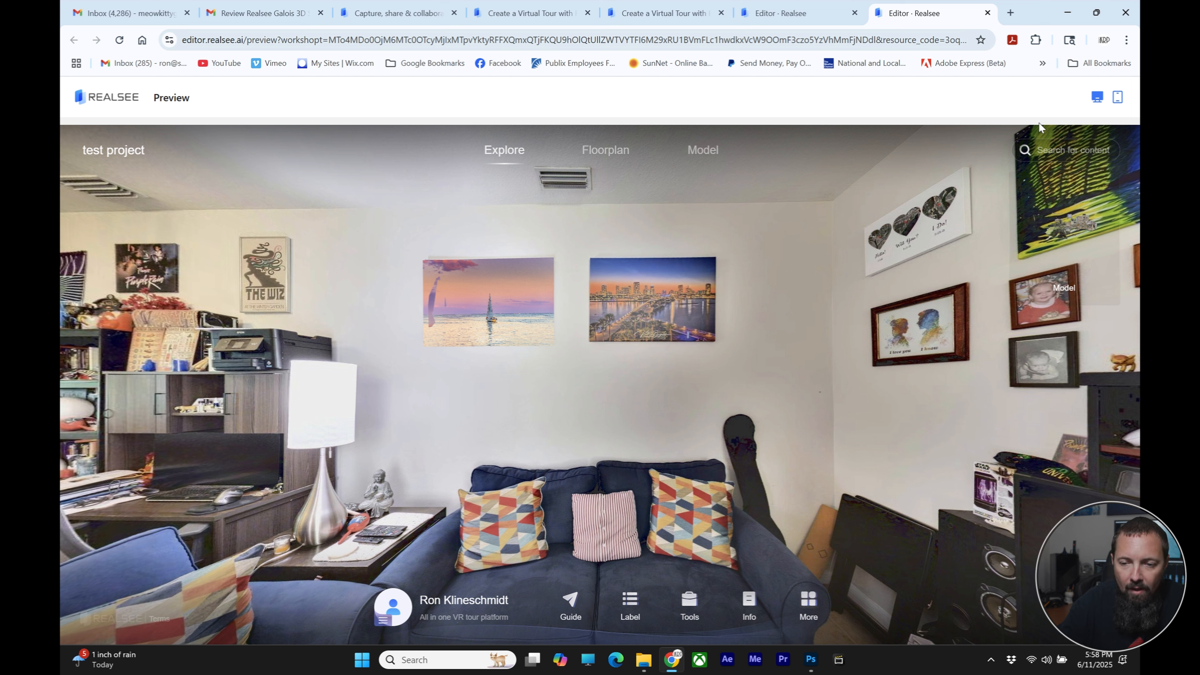
{"action": "left_click", "coordinate": [988, 13]}
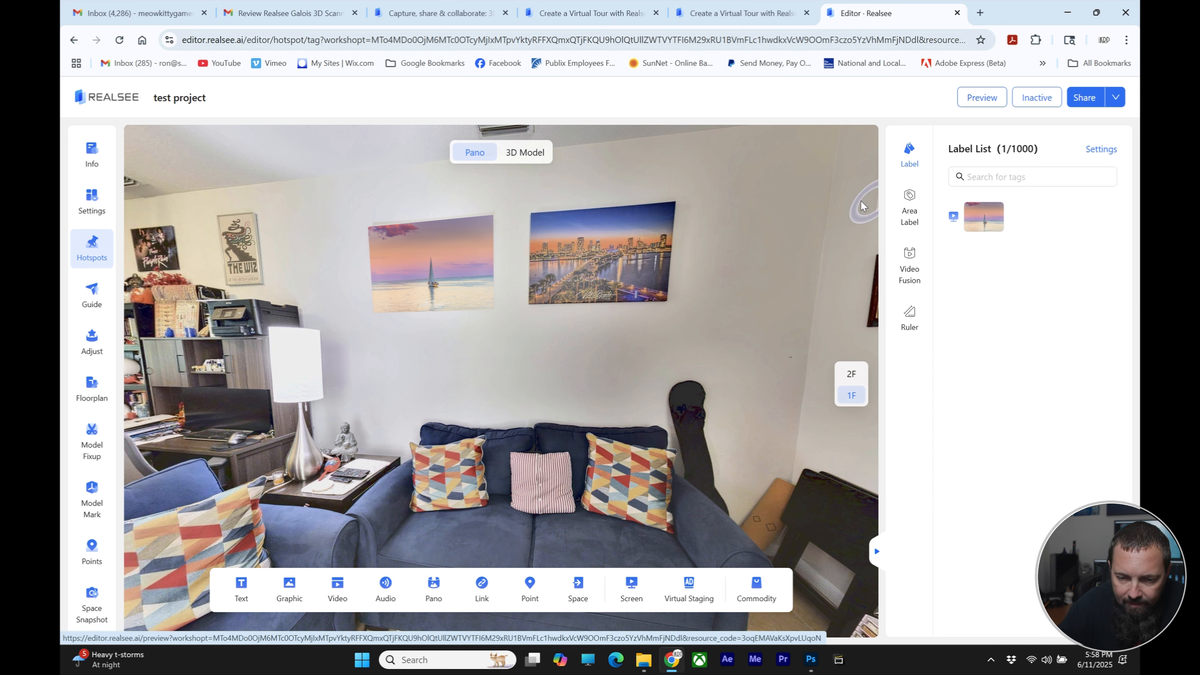
Step: Edit the sailboat image's Screen label, nudge the image's depth slightly to fit the wall picture, and save it
{"action": "left_click", "coordinate": [1095, 219]}
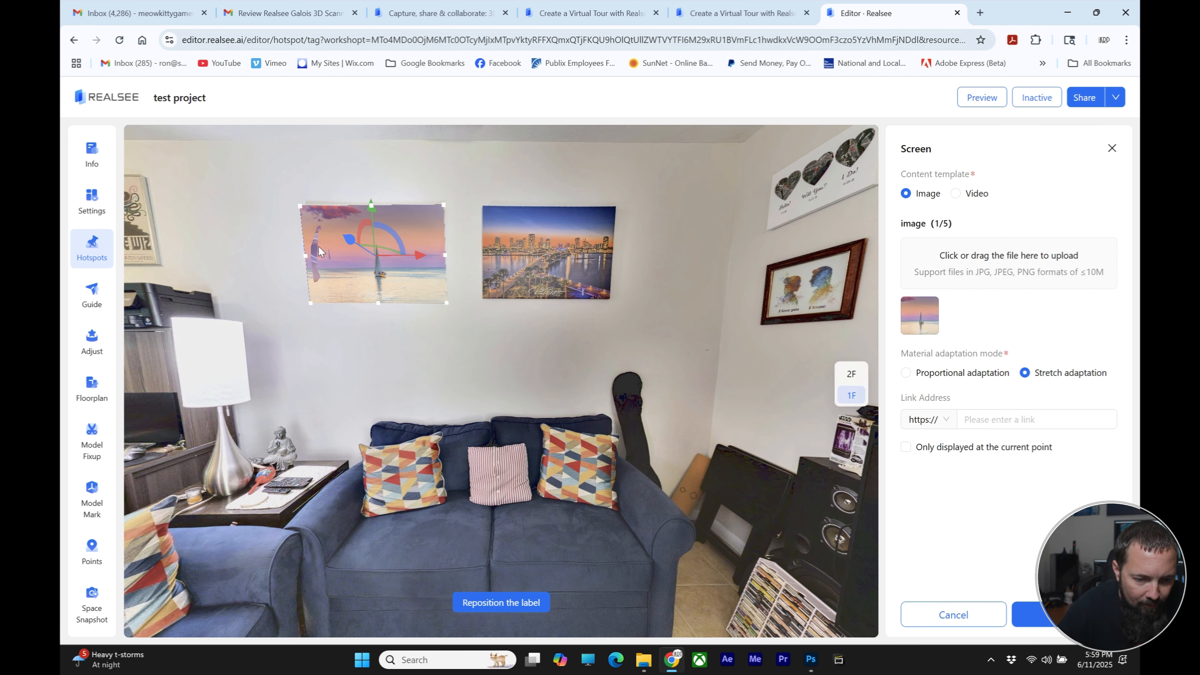
{"action": "left_click_drag", "start_coordinate": [350, 240], "coordinate": [348, 239]}
{"action": "left_click", "coordinate": [1031, 615]}
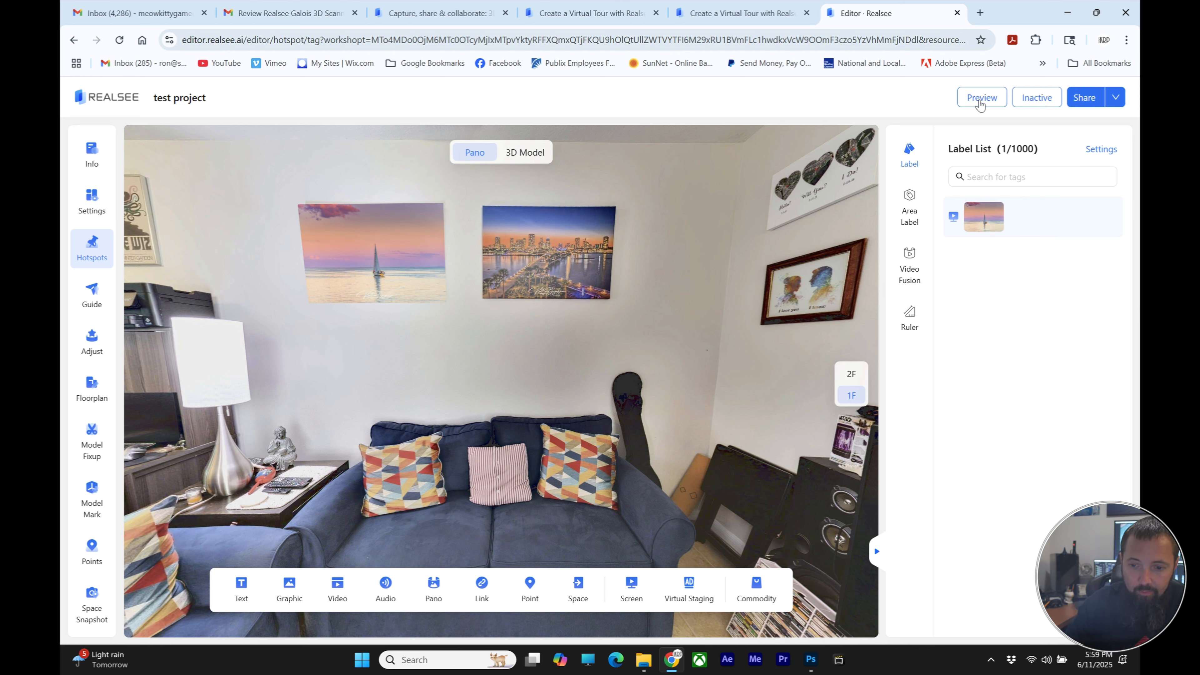
Step: Preview the tour again and check the sailboat image's alignment from several viewpoints around the blue sofa
{"action": "left_click", "coordinate": [981, 102]}
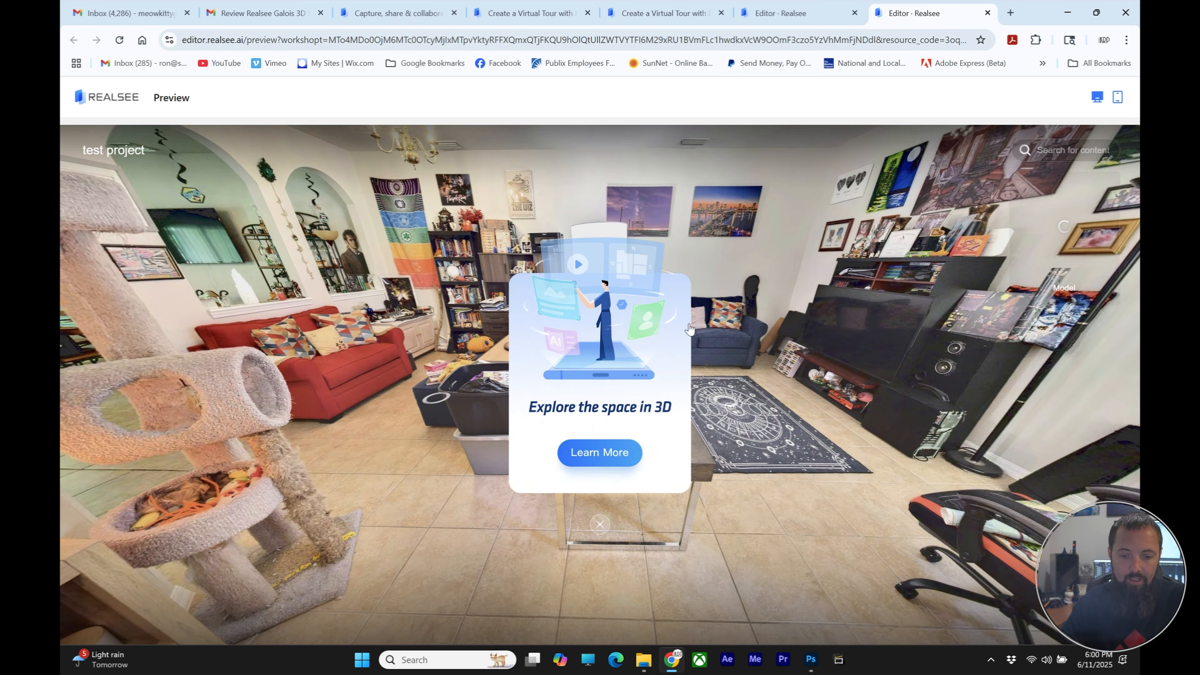
{"action": "left_click", "coordinate": [600, 524]}
{"action": "left_click", "coordinate": [690, 378]}
{"action": "left_click_drag", "start_coordinate": [440, 284], "coordinate": [543, 280]}
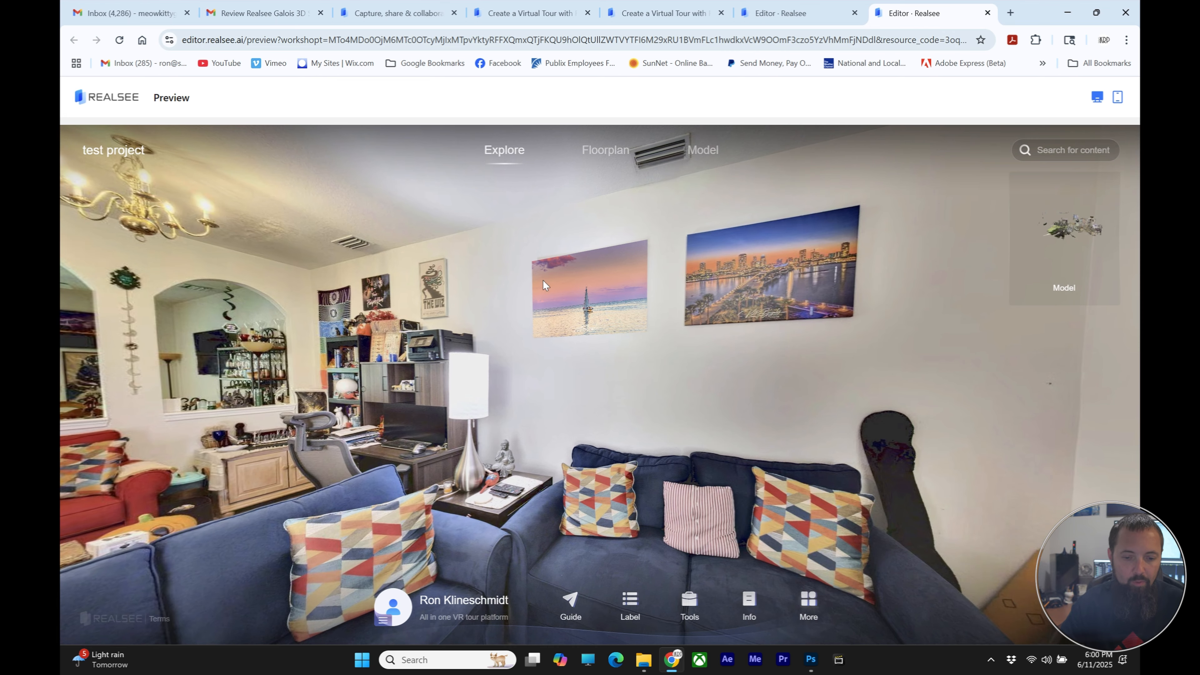
{"action": "left_click", "coordinate": [707, 405]}
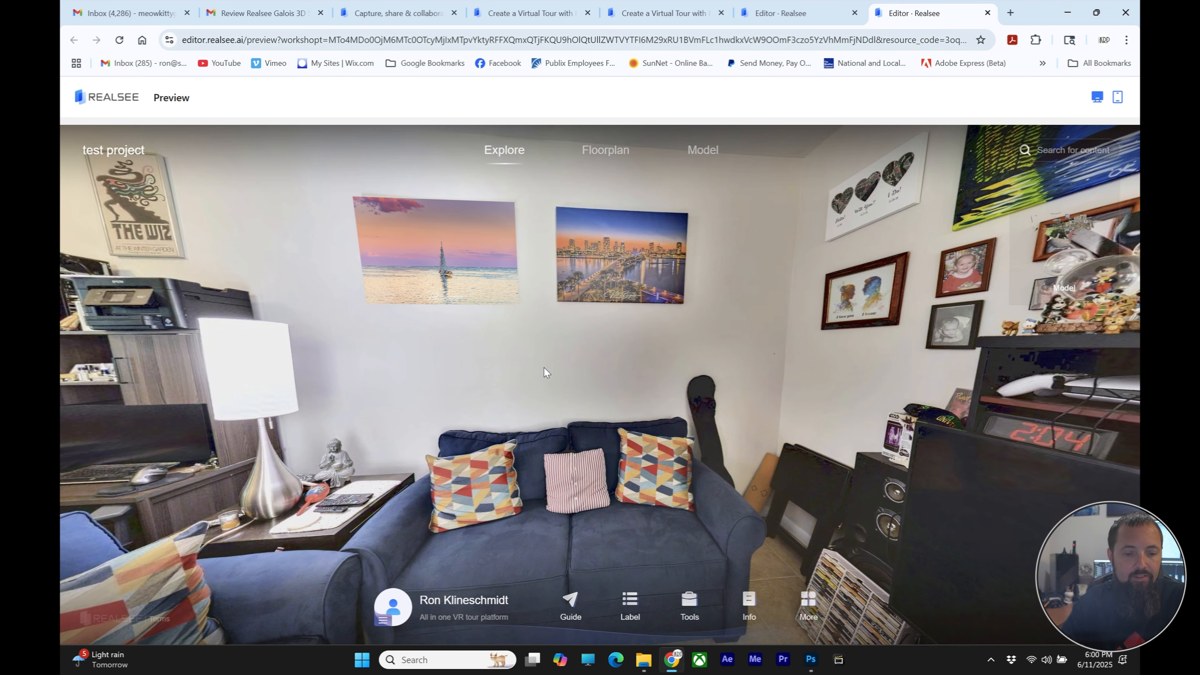
{"action": "left_click", "coordinate": [706, 370]}
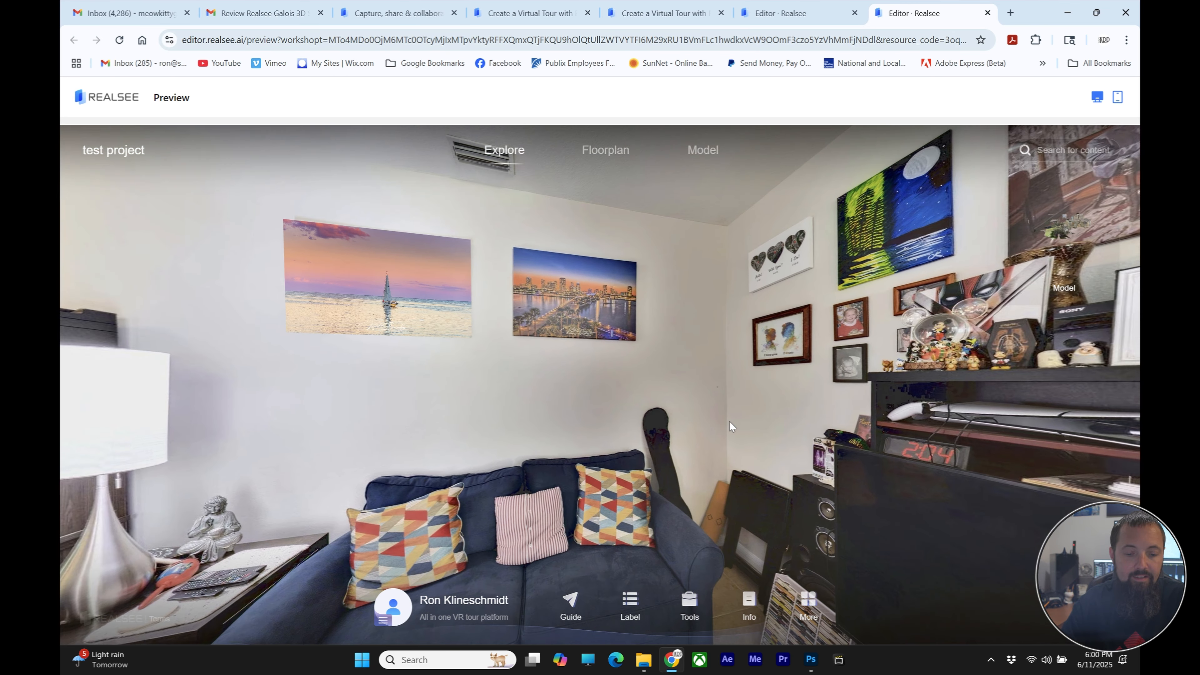
{"action": "left_click_drag", "start_coordinate": [714, 421], "coordinate": [761, 429]}
{"action": "left_click", "coordinate": [489, 383]}
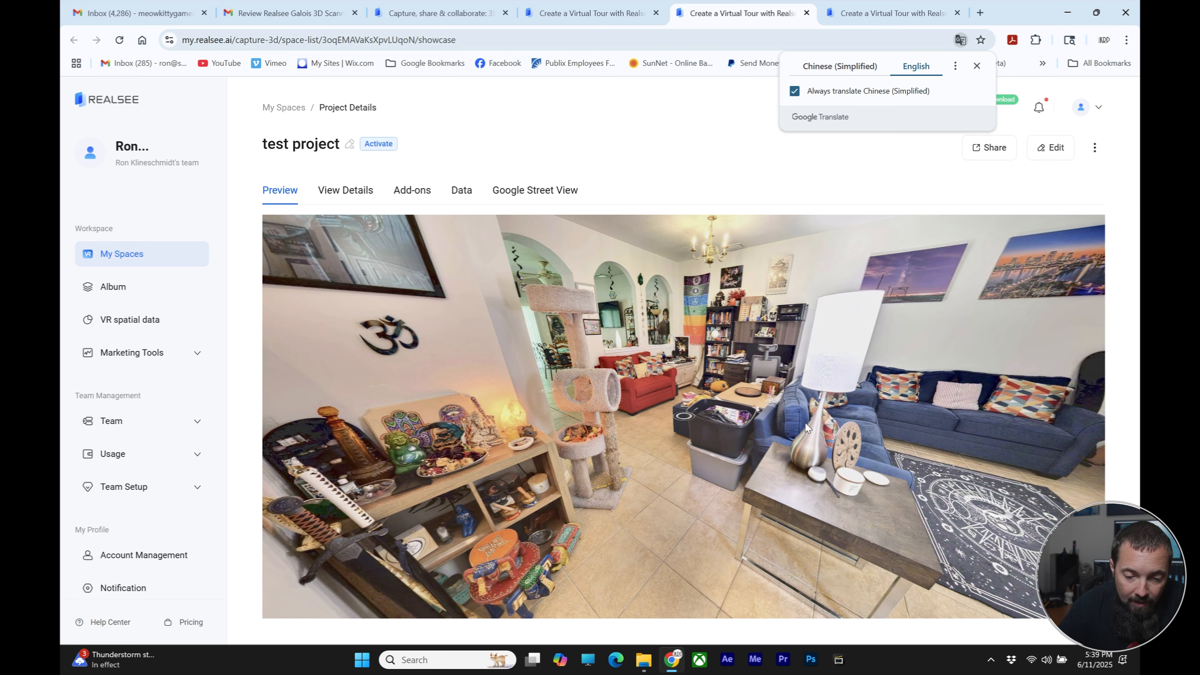
Step: Explore the test project's showcase without the welcome card, examining the blank television and its surroundings from nearby viewpoints
{"action": "left_click", "coordinate": [806, 423]}
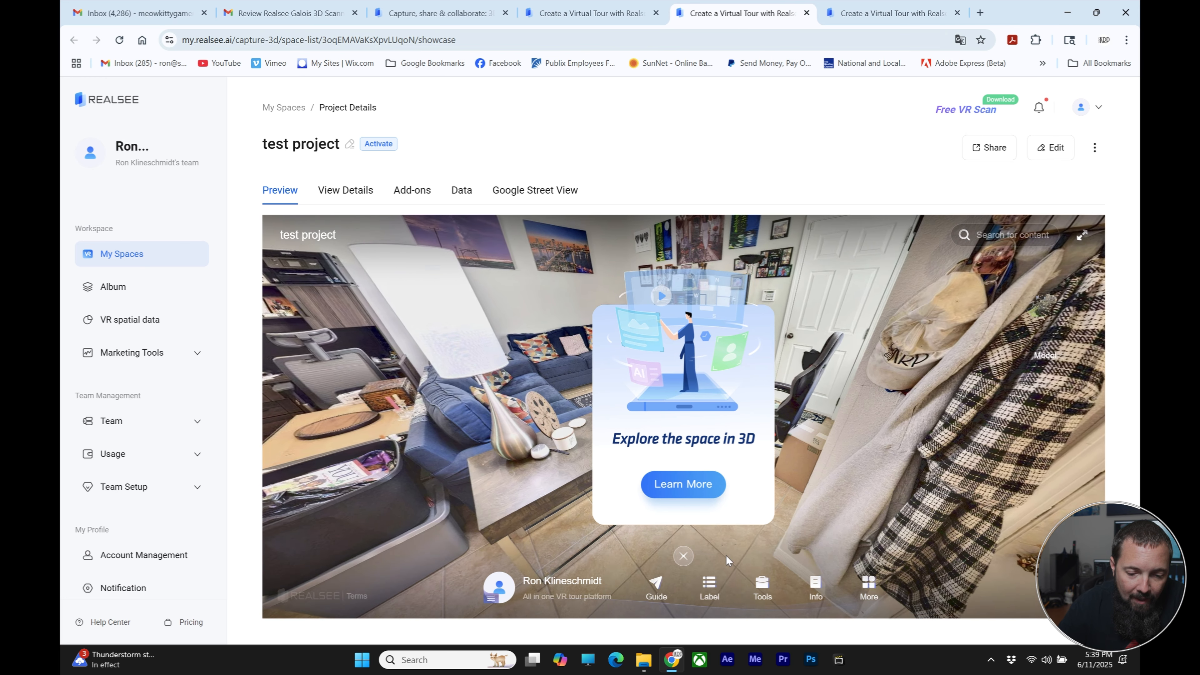
{"action": "left_click", "coordinate": [683, 557]}
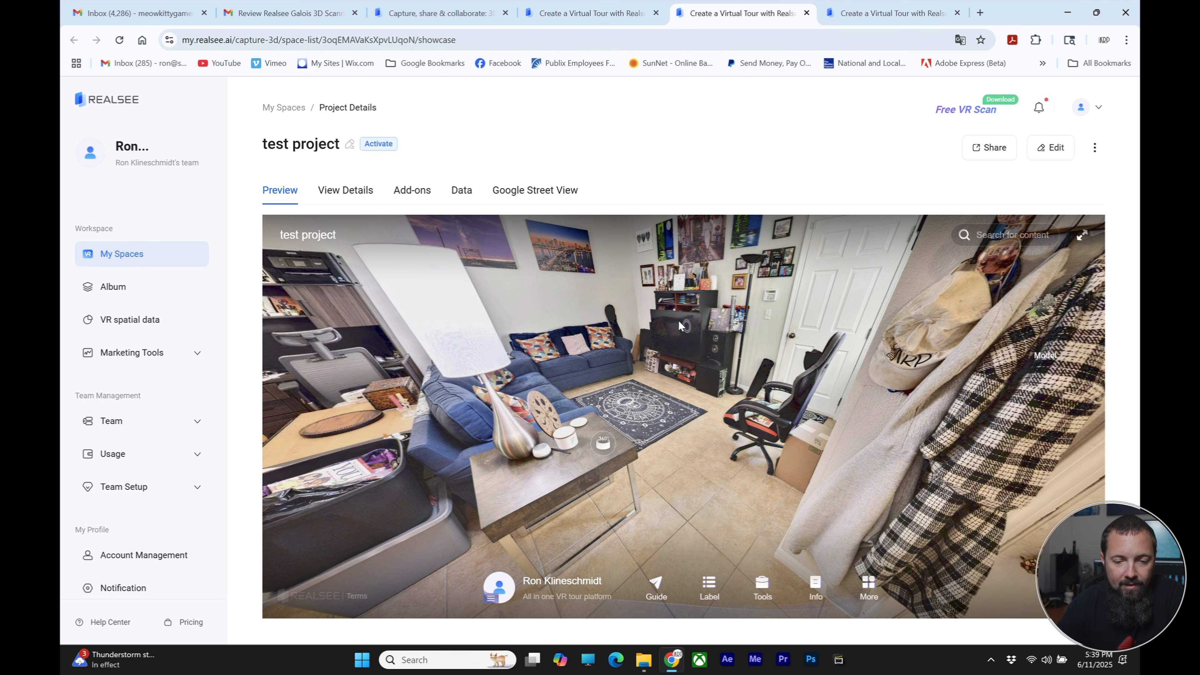
{"action": "left_click", "coordinate": [625, 402]}
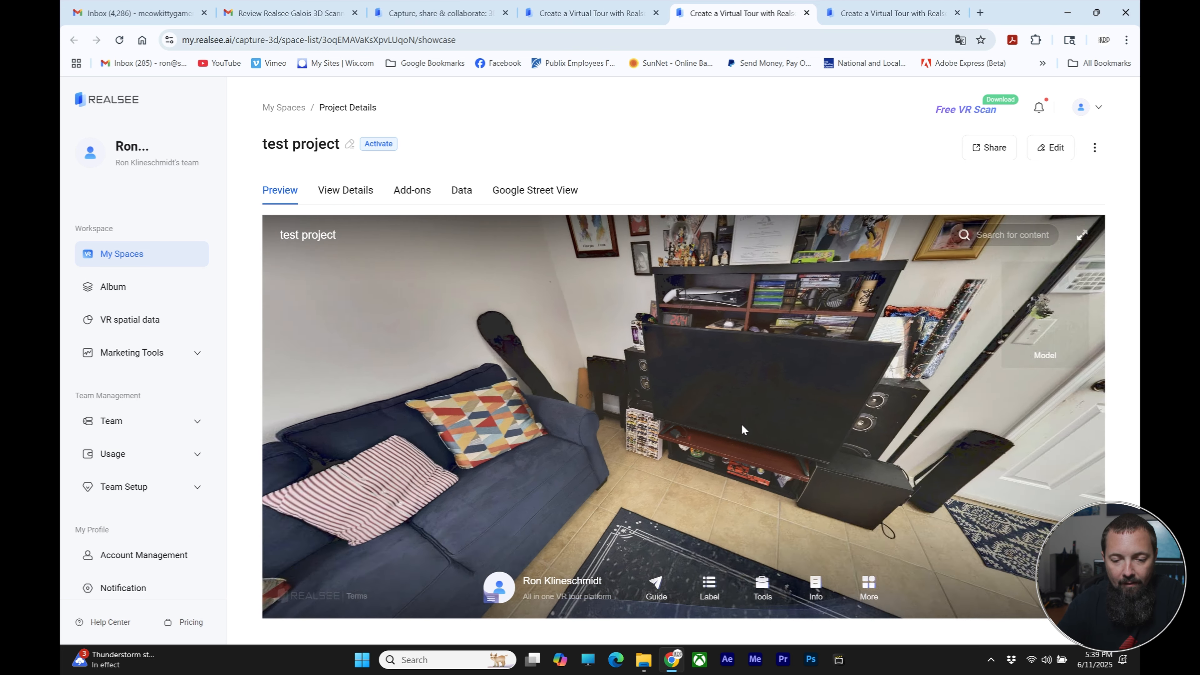
{"action": "left_click", "coordinate": [742, 429]}
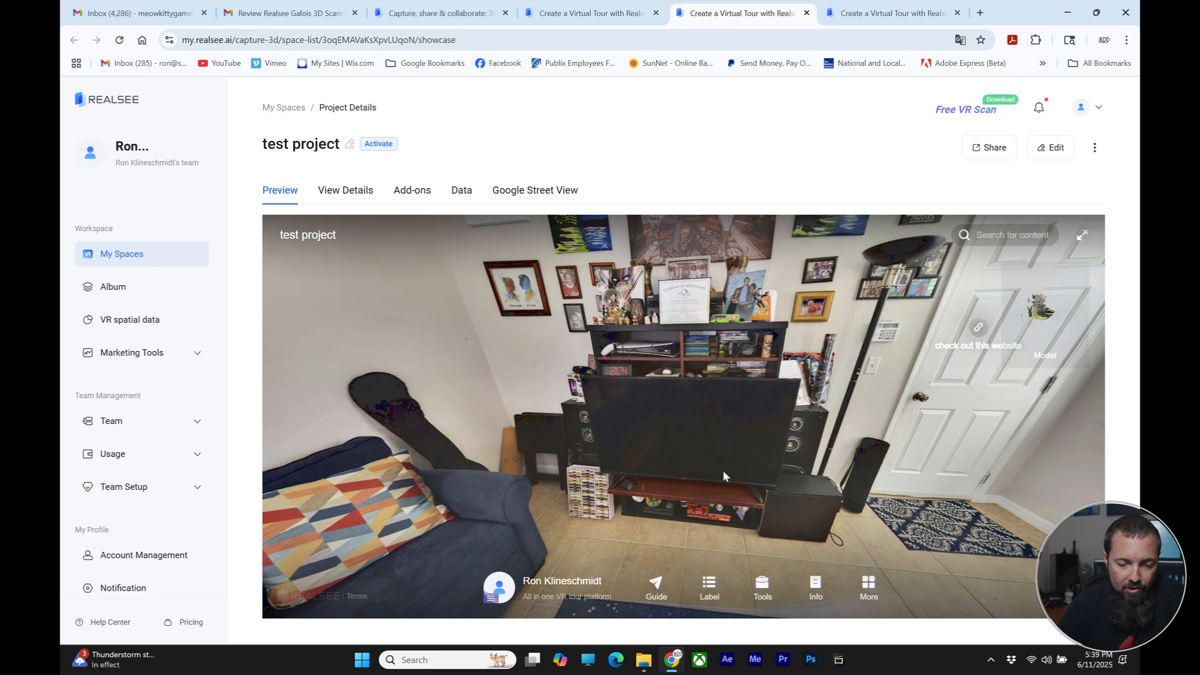
{"action": "left_click_drag", "start_coordinate": [901, 435], "coordinate": [833, 404]}
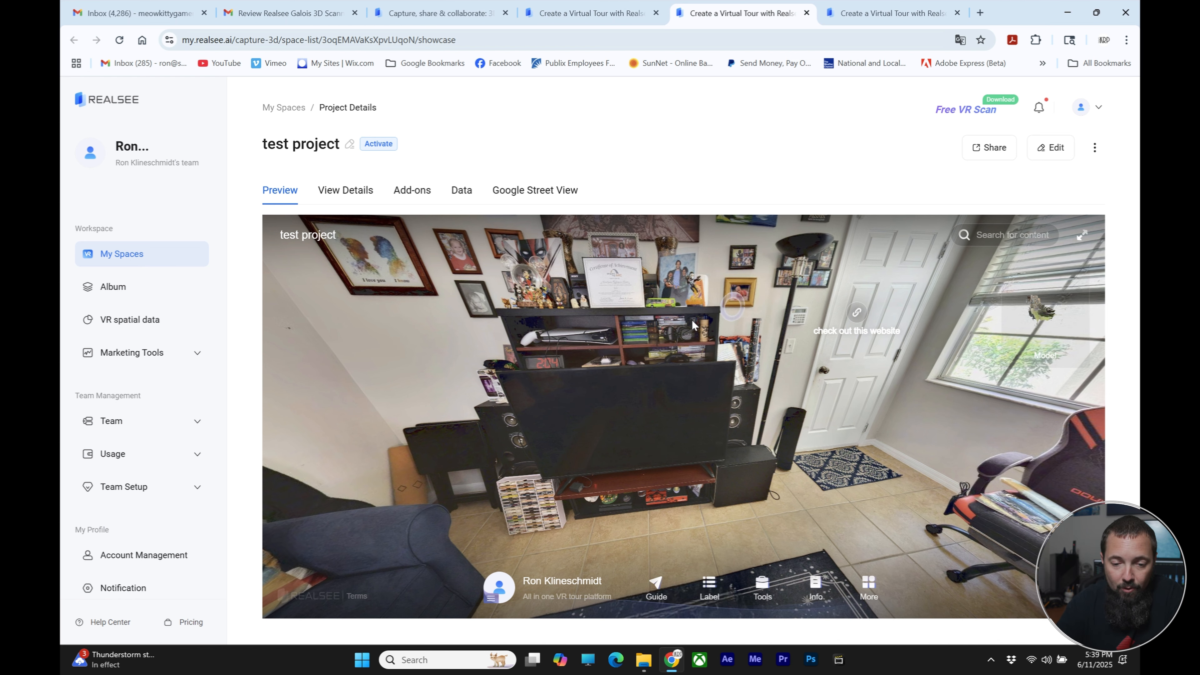
{"action": "left_click", "coordinate": [731, 307]}
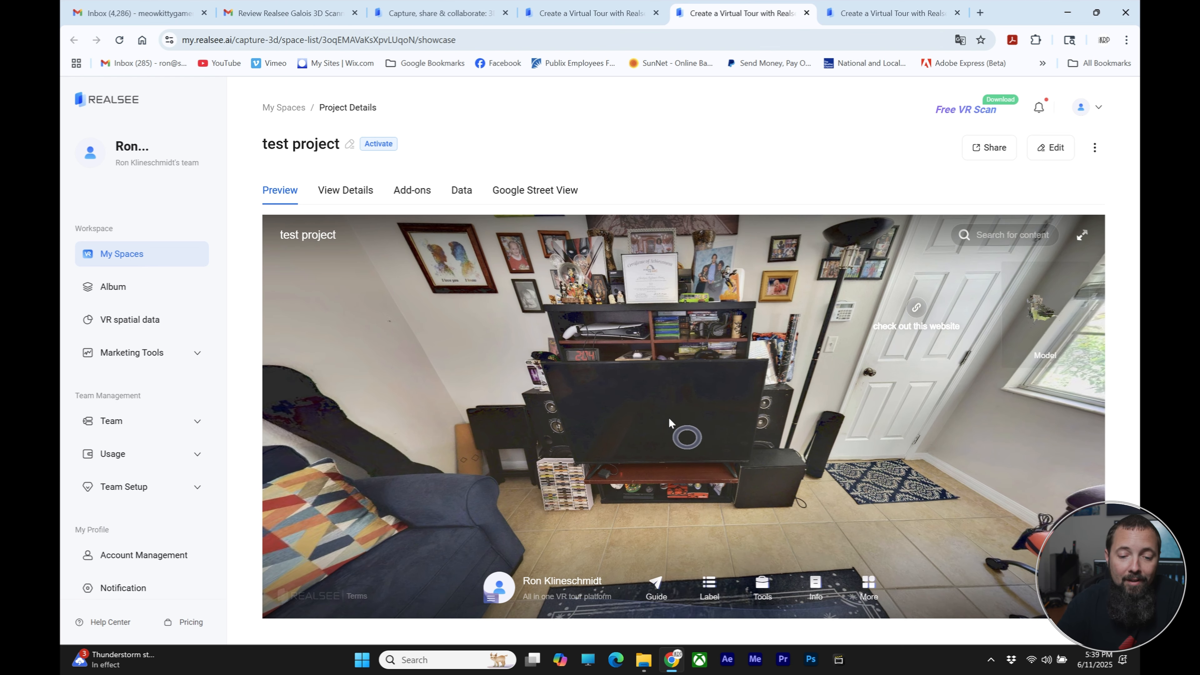
Step: Open the test project for editing, go to its hotspots, and face the television from a nearby scan point
{"action": "left_click", "coordinate": [1050, 147]}
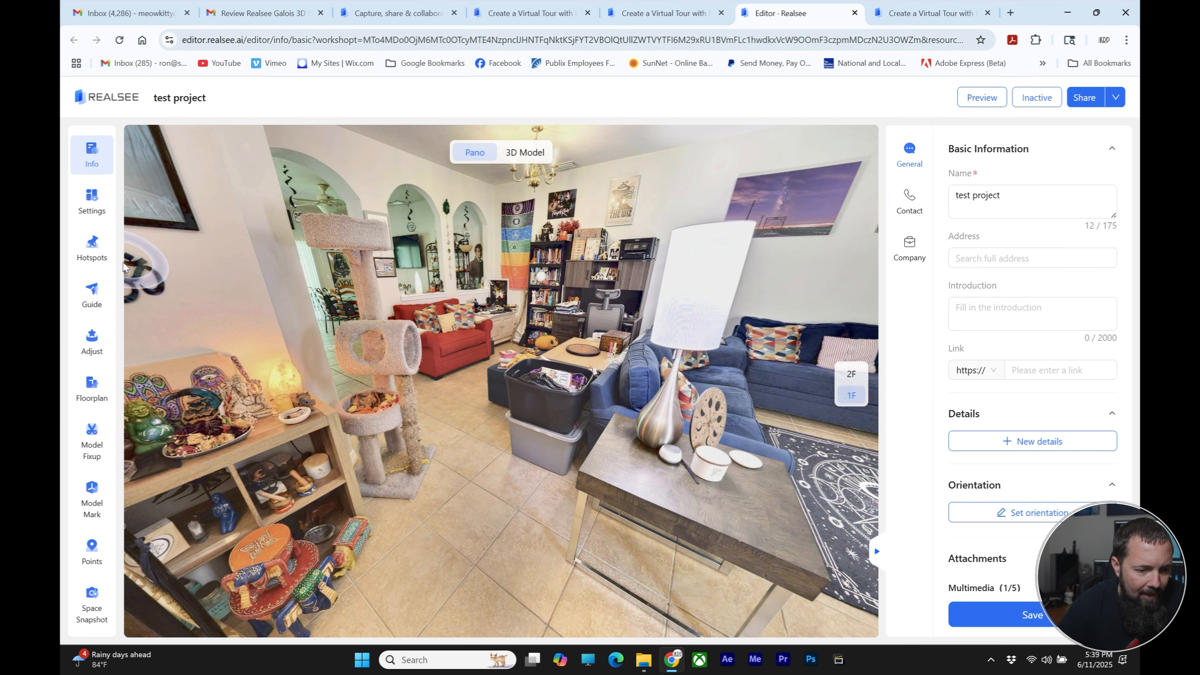
{"action": "left_click", "coordinate": [114, 255]}
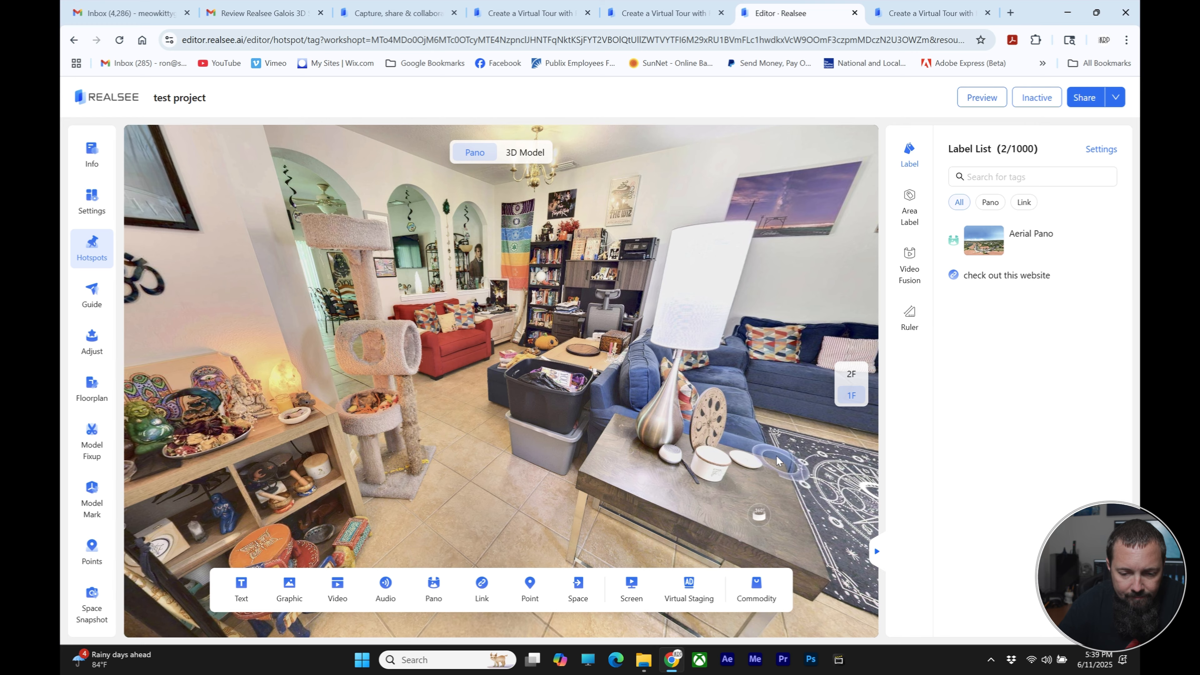
{"action": "left_click_drag", "start_coordinate": [777, 472], "coordinate": [465, 317]}
{"action": "left_click", "coordinate": [447, 315]}
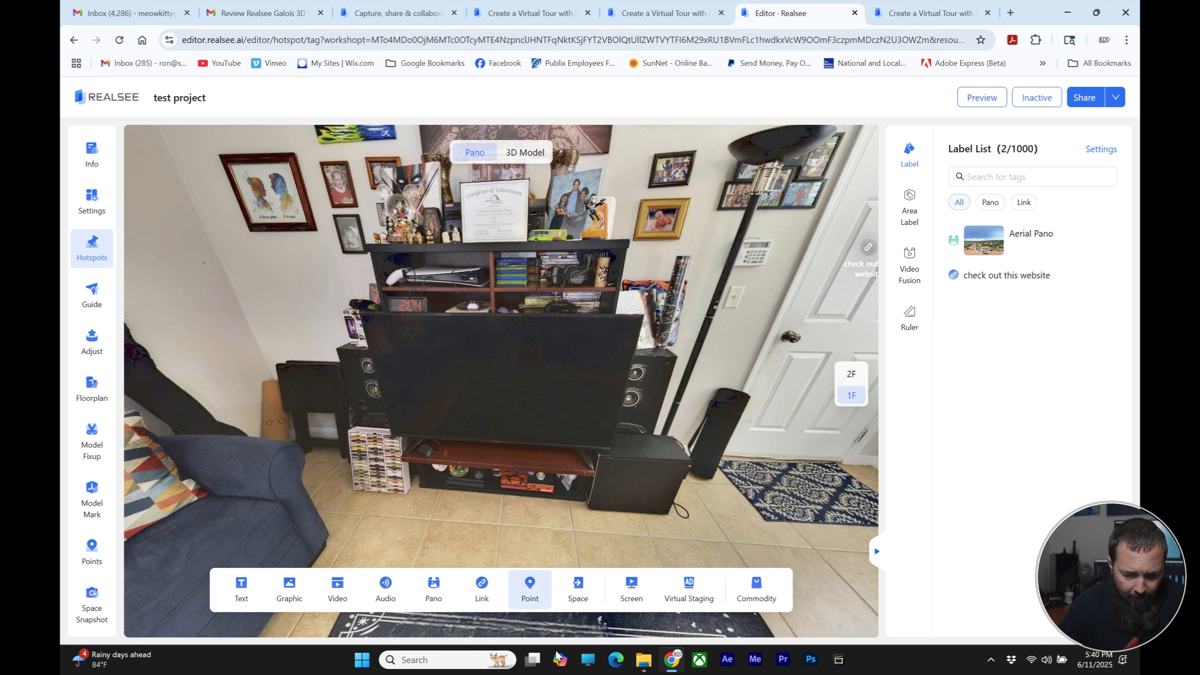
Step: Start a Screen hotspot with the Video template and upload Ringling Bridge Hyperlapse 4K.mp4 from the Desktop
{"action": "left_click", "coordinate": [627, 583]}
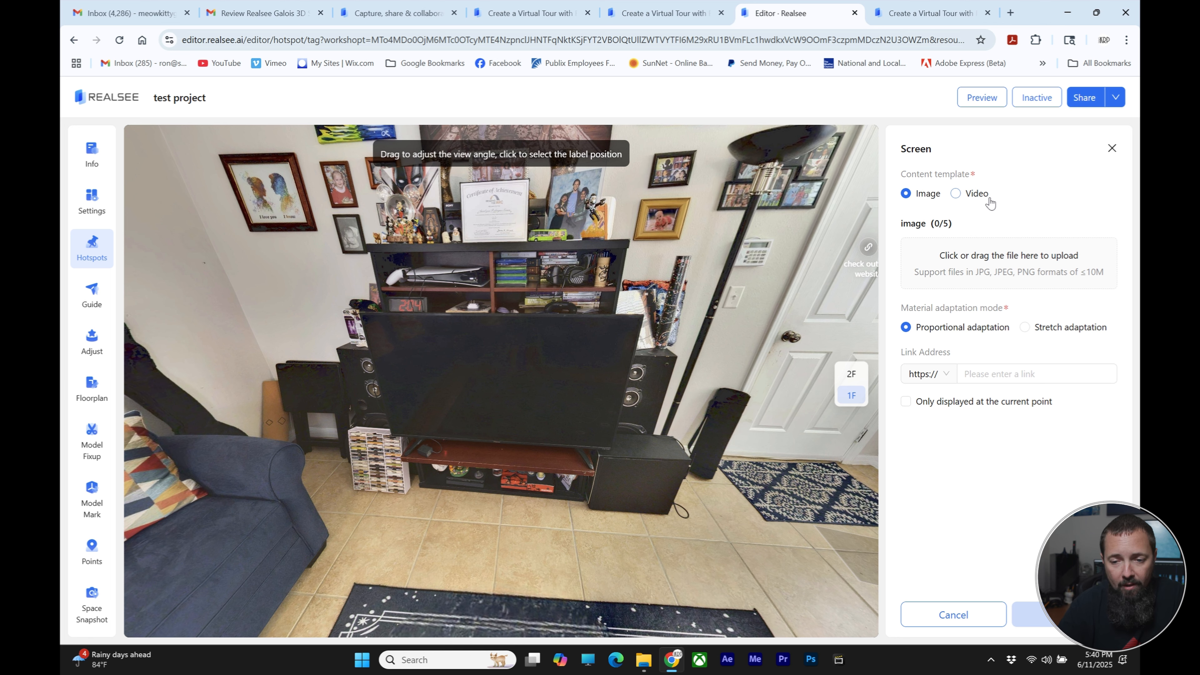
{"action": "left_click", "coordinate": [957, 194]}
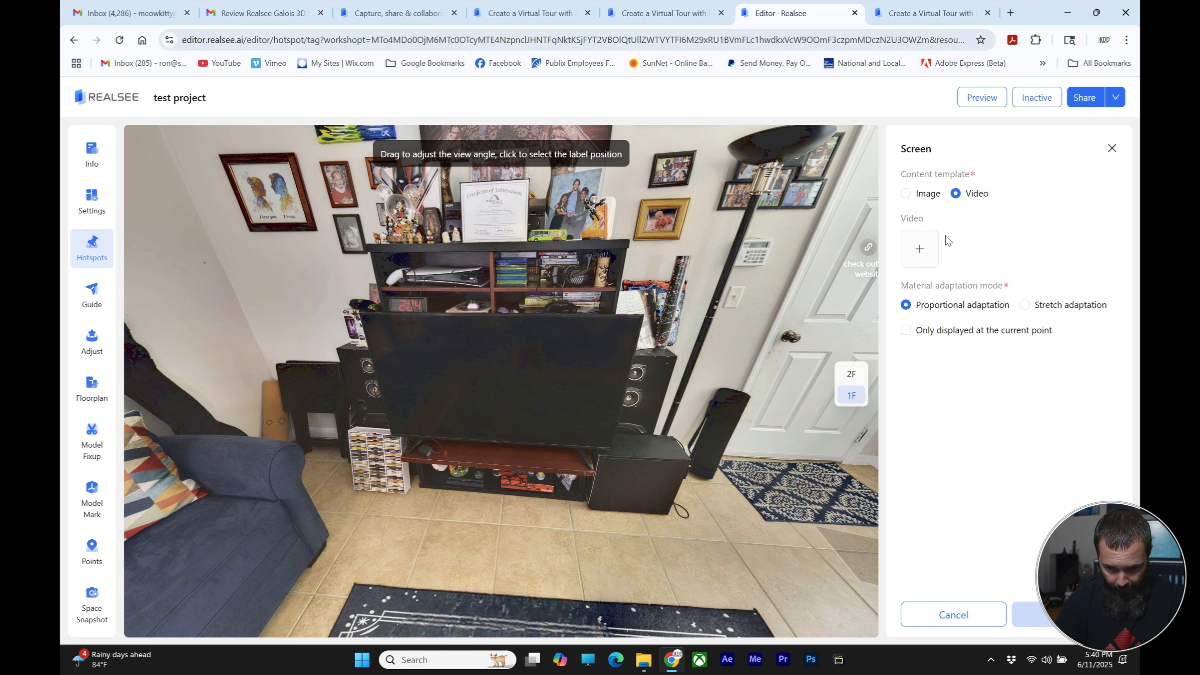
{"action": "left_click", "coordinate": [920, 255]}
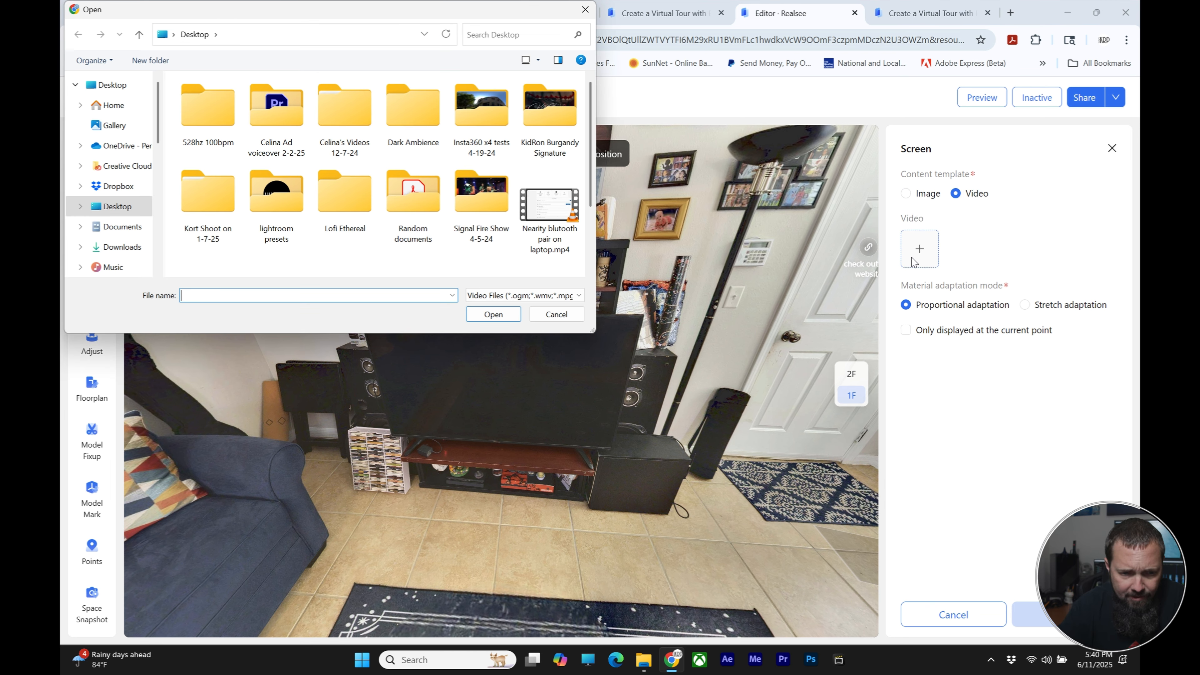
{"action": "scroll", "coordinate": [543, 203], "scroll_direction": "down", "scroll_amount": 2}
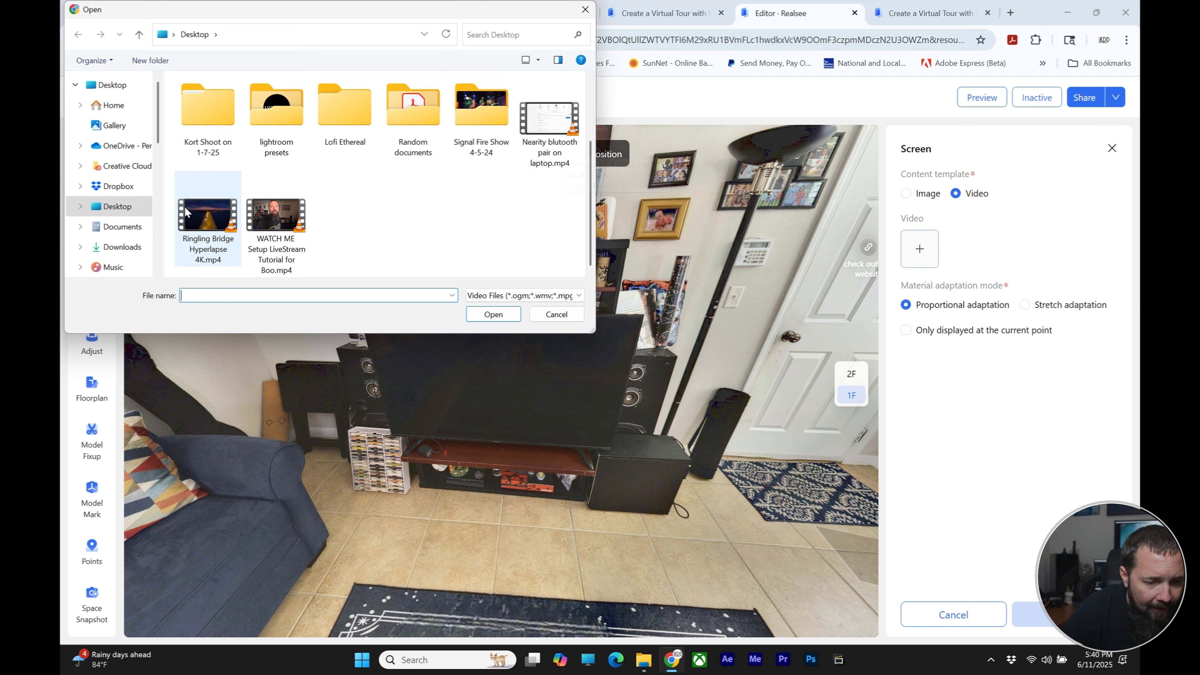
{"action": "double_click", "coordinate": [201, 220]}
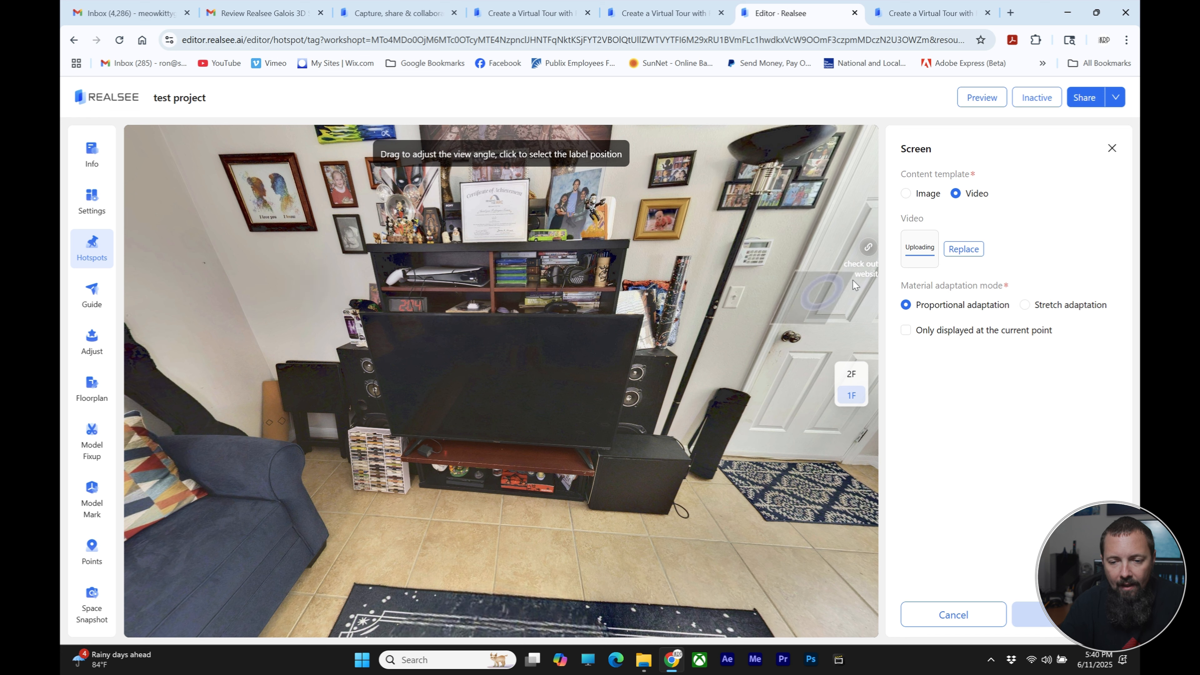
{"action": "mouse_move", "coordinate": [920, 256]}
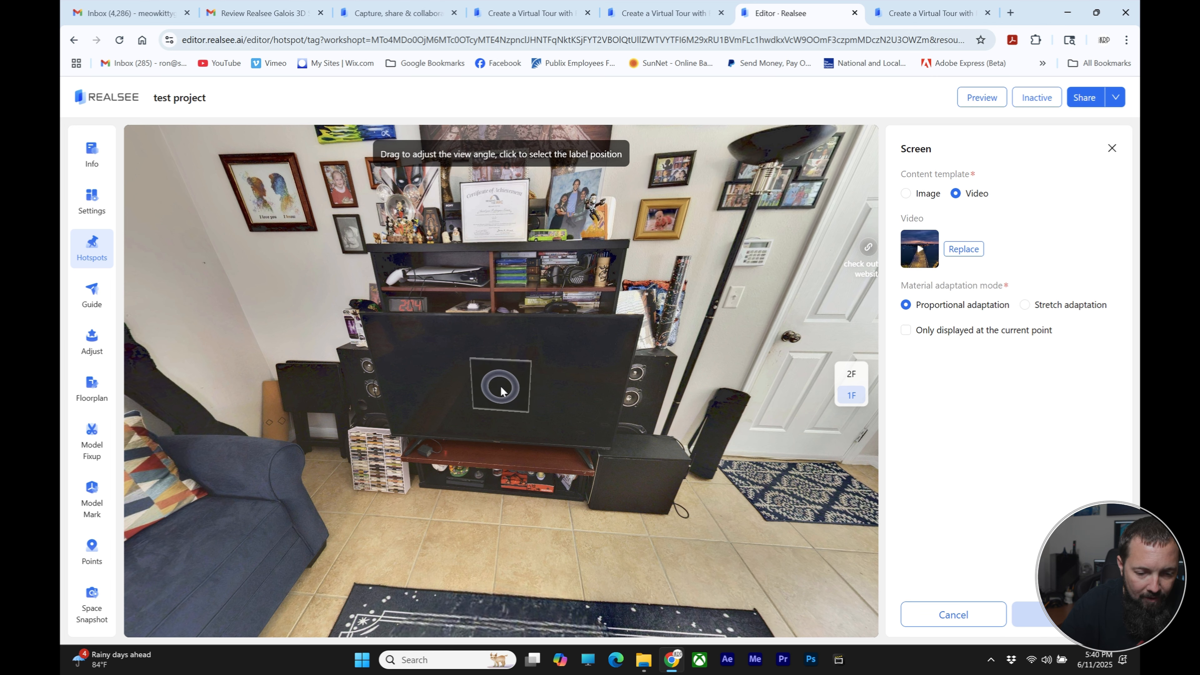
Step: Place the video on the television with Stretch adaptation and extend all four sides to match the TV screen's edges
{"action": "left_click", "coordinate": [502, 390]}
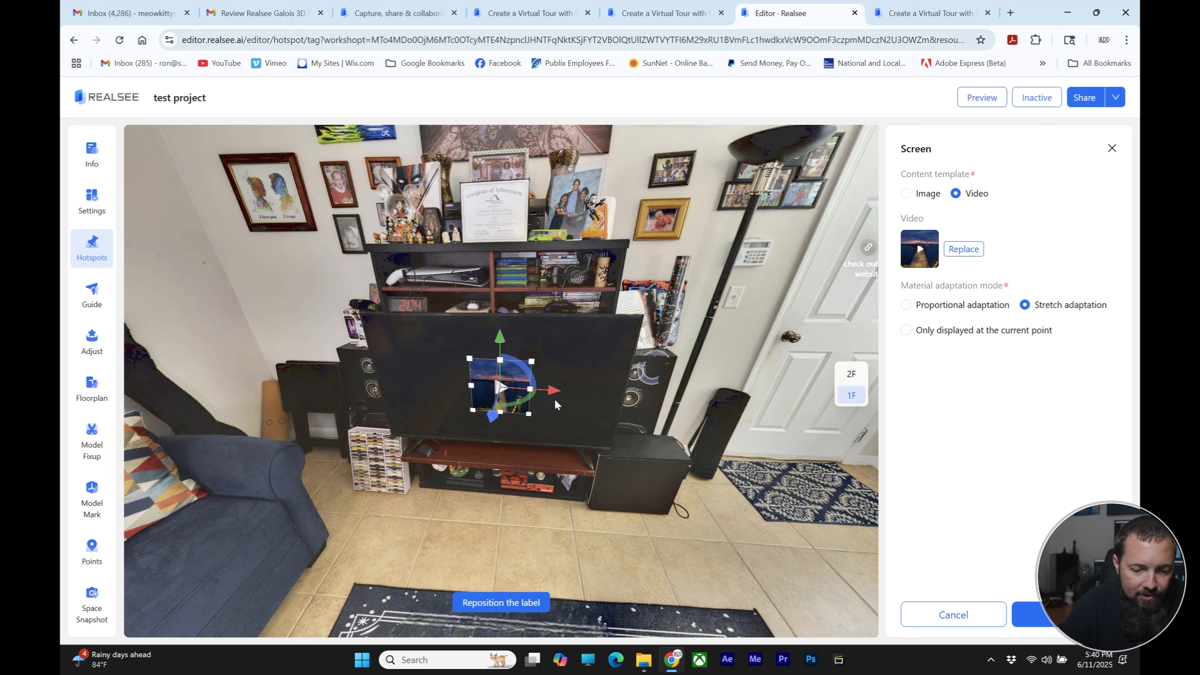
{"action": "left_click_drag", "start_coordinate": [470, 385], "coordinate": [385, 405]}
{"action": "left_click_drag", "start_coordinate": [530, 389], "coordinate": [629, 395]}
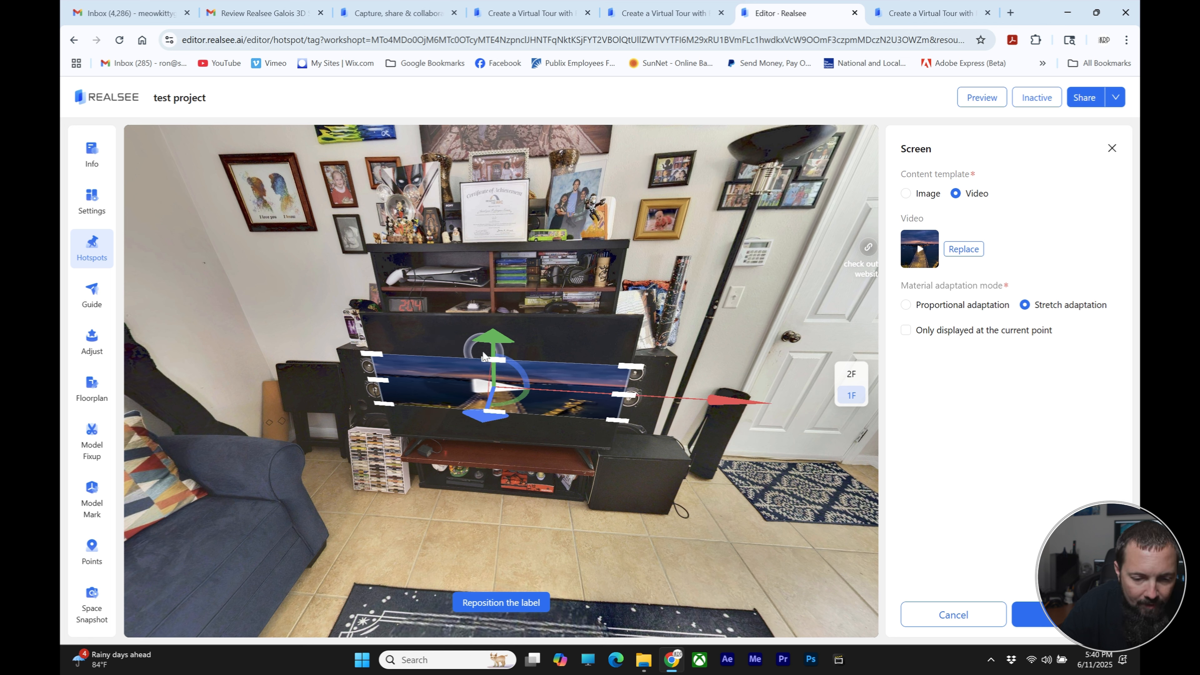
{"action": "left_click_drag", "start_coordinate": [494, 359], "coordinate": [511, 310]}
{"action": "left_click_drag", "start_coordinate": [501, 411], "coordinate": [494, 444]}
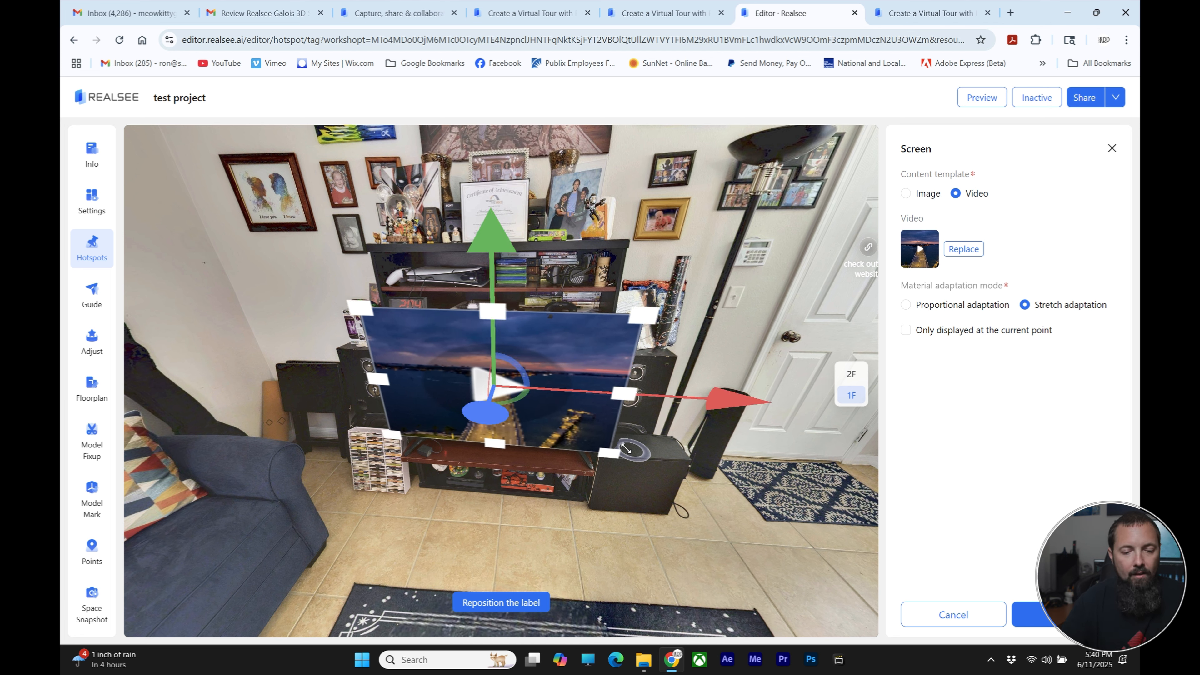
Step: Check the video from an angle, nudge its depth slightly to sit flush with the television, and save the hotspot
{"action": "left_click_drag", "start_coordinate": [718, 516], "coordinate": [604, 502]}
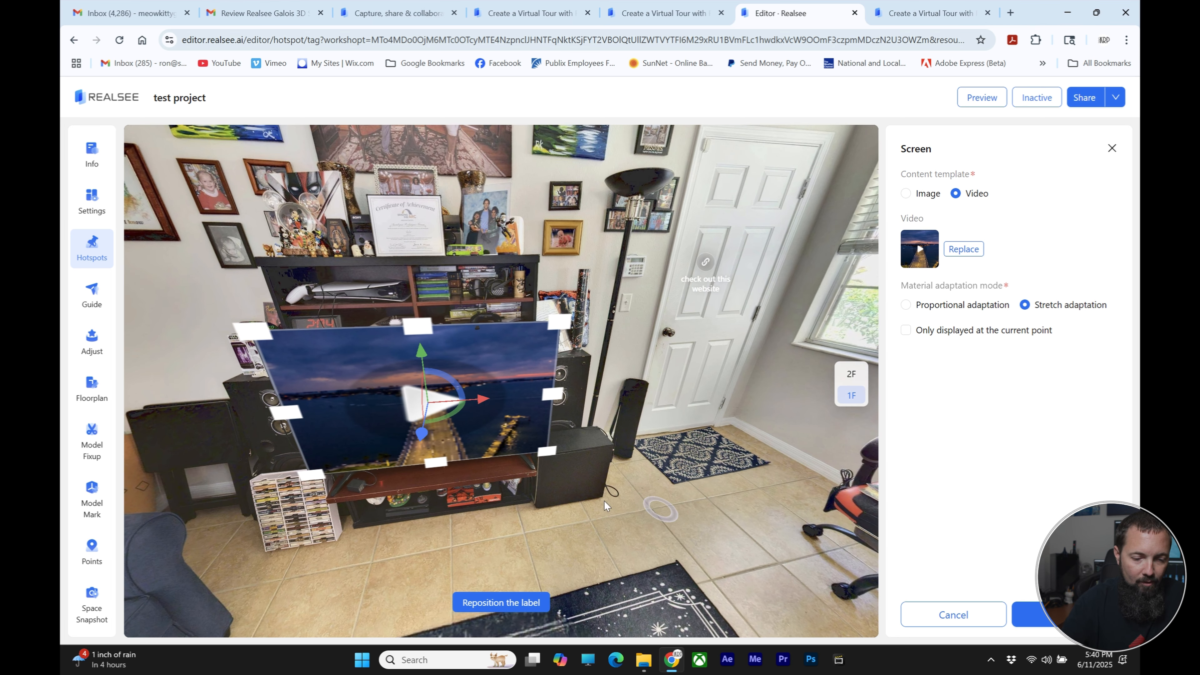
{"action": "left_click_drag", "start_coordinate": [418, 431], "coordinate": [421, 436]}
{"action": "mouse_move", "coordinate": [690, 484]}
{"action": "left_mouse_down"}
{"action": "mouse_move", "coordinate": [719, 492]}
{"action": "mouse_move", "coordinate": [706, 495]}
{"action": "left_mouse_up"}
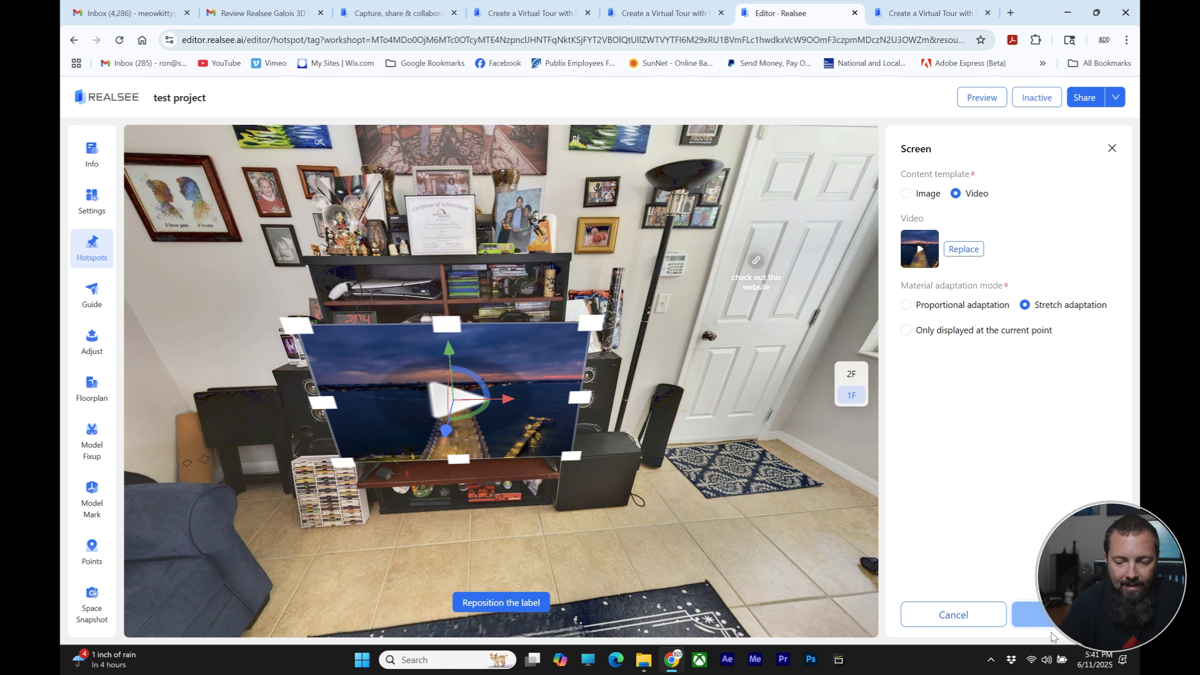
{"action": "left_click", "coordinate": [1032, 614]}
Step: Preview the tour, dismiss the intro card, and move through the living room to check the video playing on the television
{"action": "left_click", "coordinate": [780, 440]}
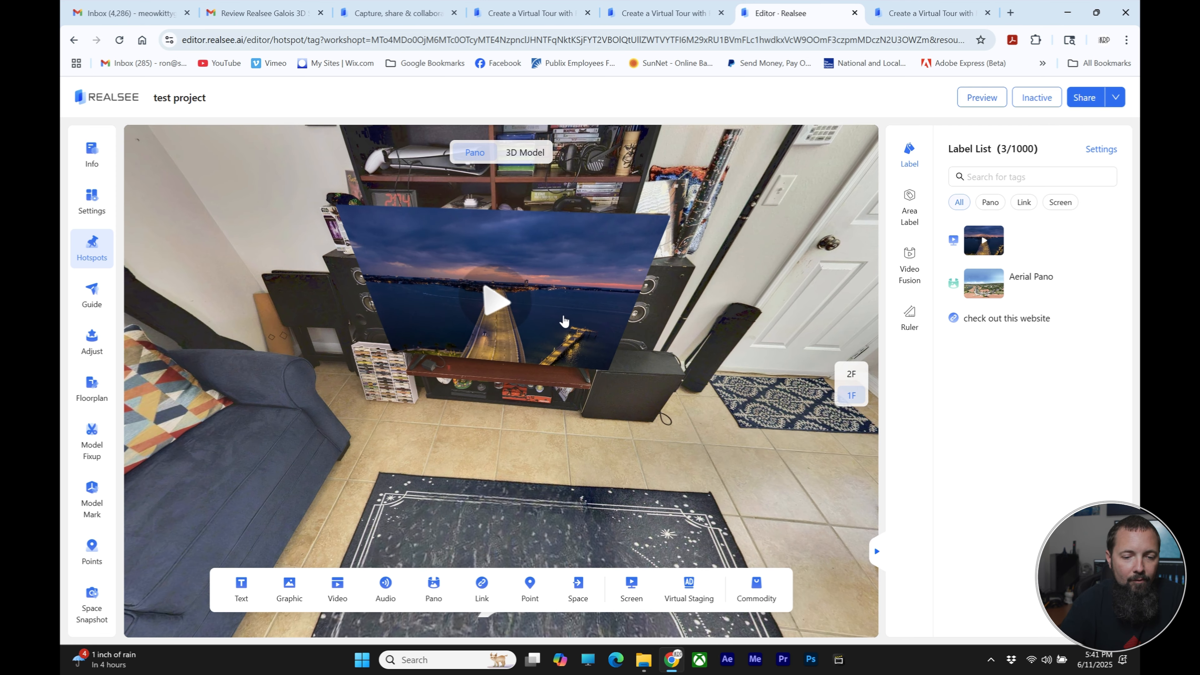
{"action": "left_click_drag", "start_coordinate": [719, 324], "coordinate": [507, 381]}
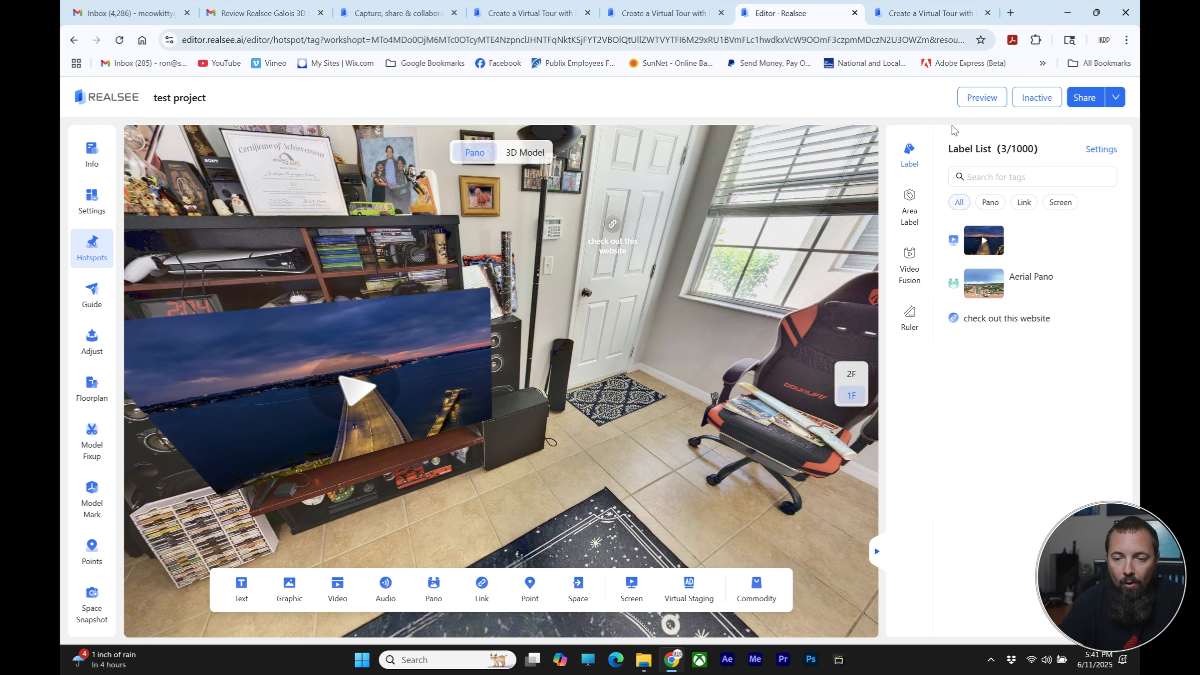
{"action": "left_click", "coordinate": [985, 97]}
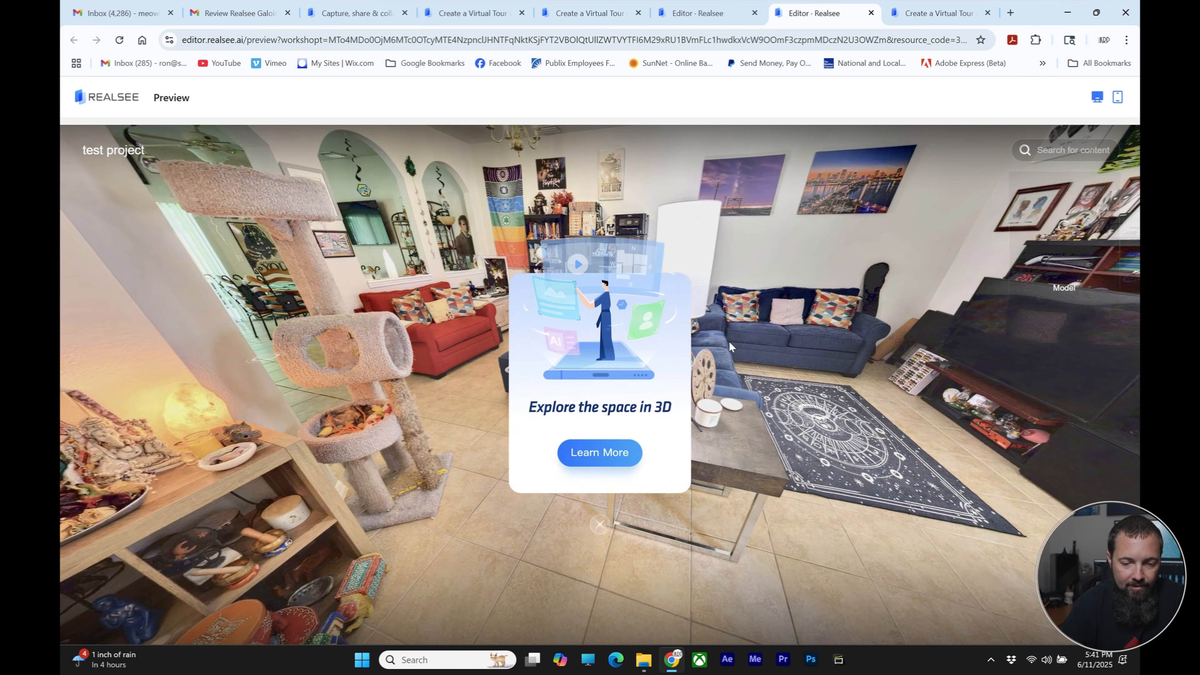
{"action": "left_click", "coordinate": [600, 525]}
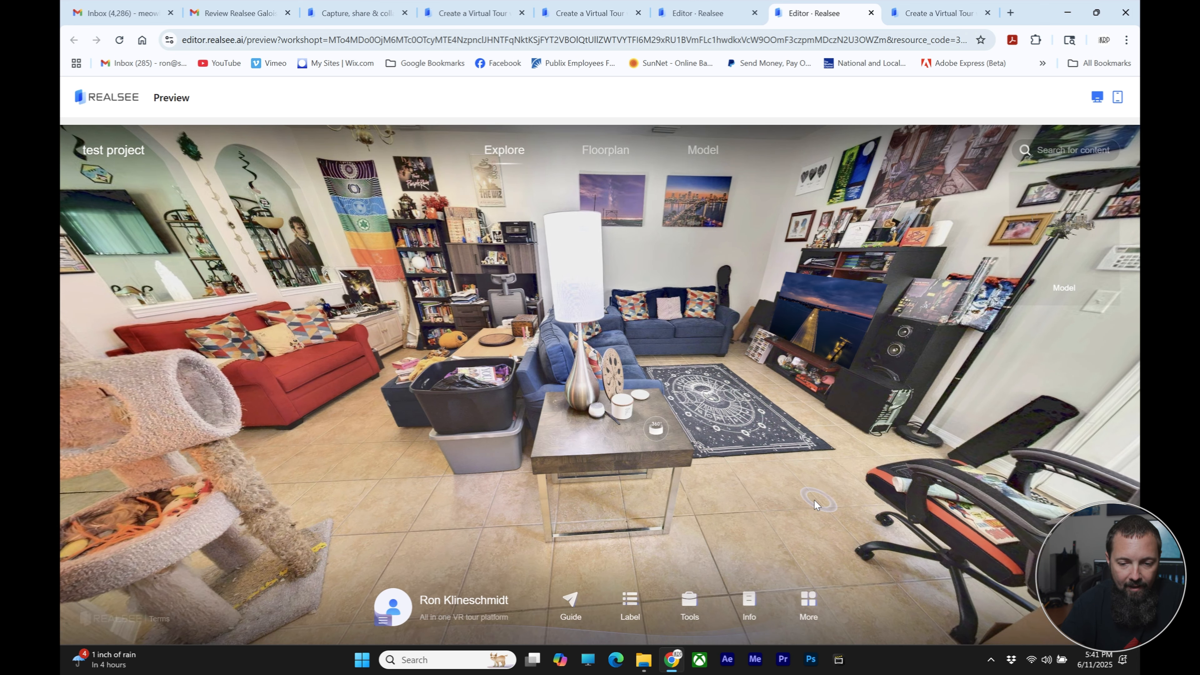
{"action": "left_click_drag", "start_coordinate": [814, 500], "coordinate": [634, 519]}
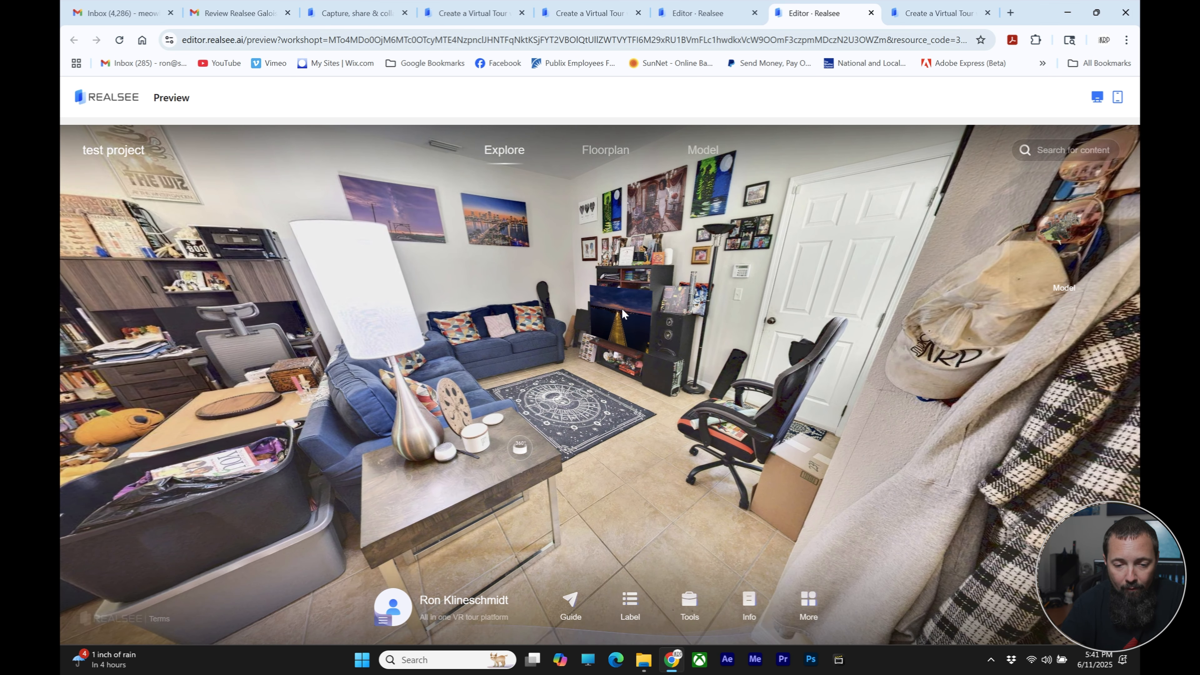
{"action": "left_click", "coordinate": [556, 399]}
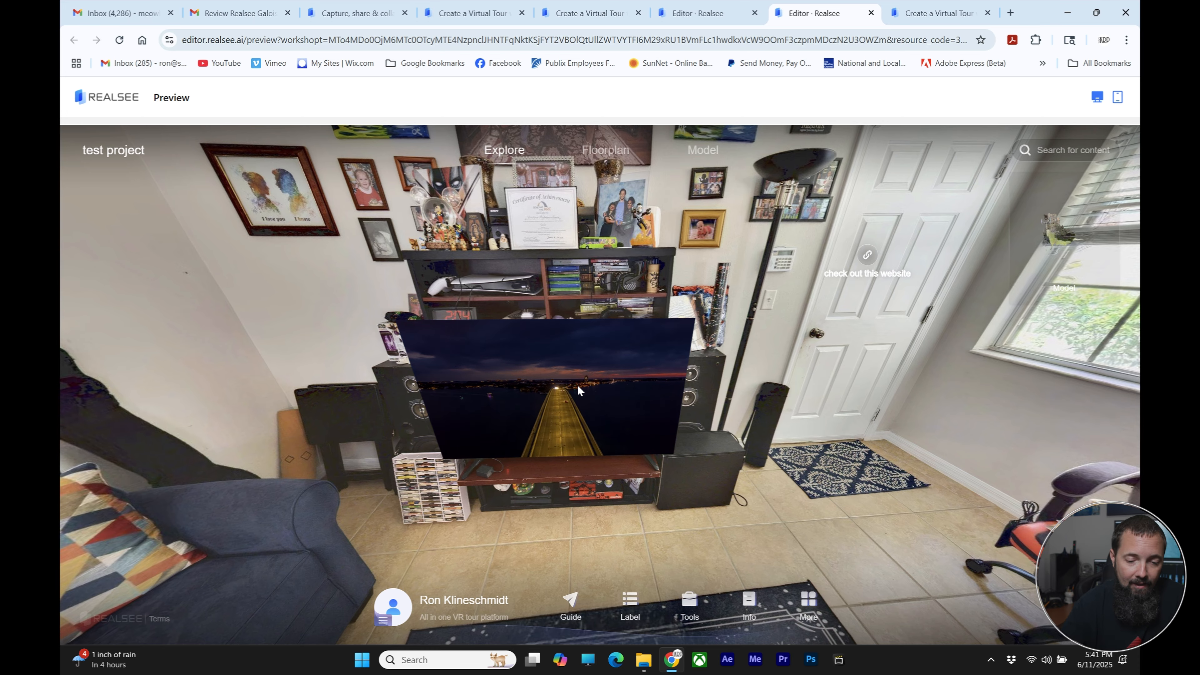
{"action": "left_click_drag", "start_coordinate": [576, 405], "coordinate": [766, 341]}
{"action": "left_click", "coordinate": [555, 303]}
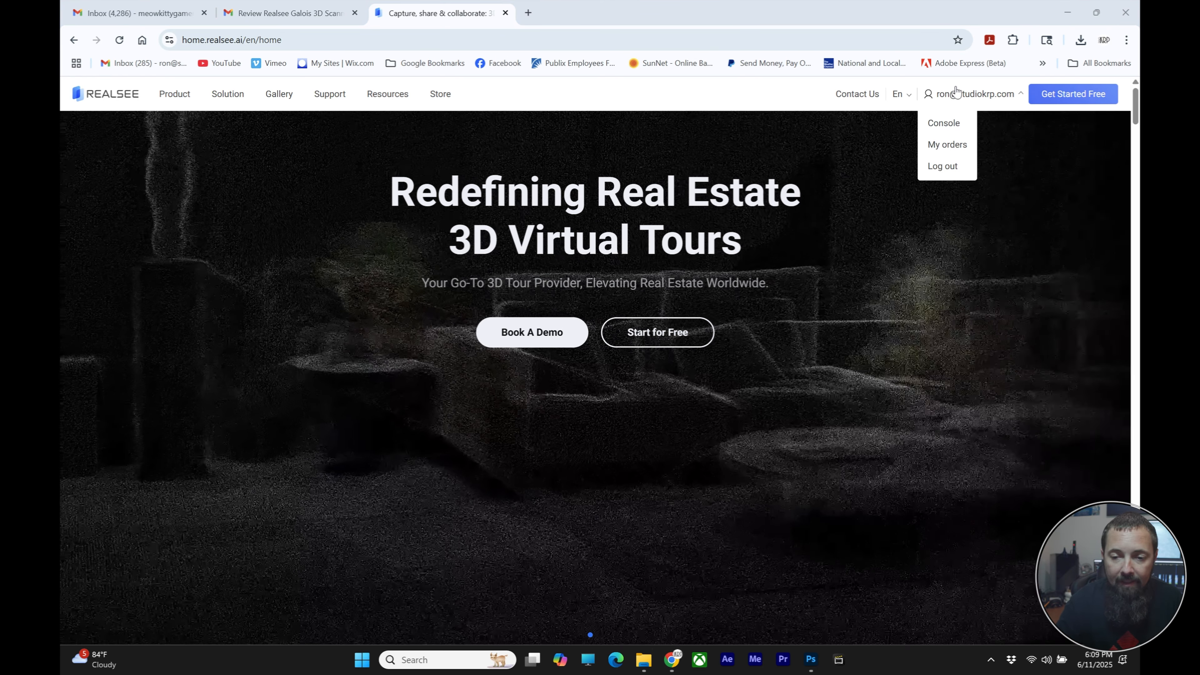
Step: Go to the Realsee console from the home page, open the test project for editing, and show its hotspots
{"action": "left_click", "coordinate": [954, 100]}
{"action": "left_click", "coordinate": [953, 122]}
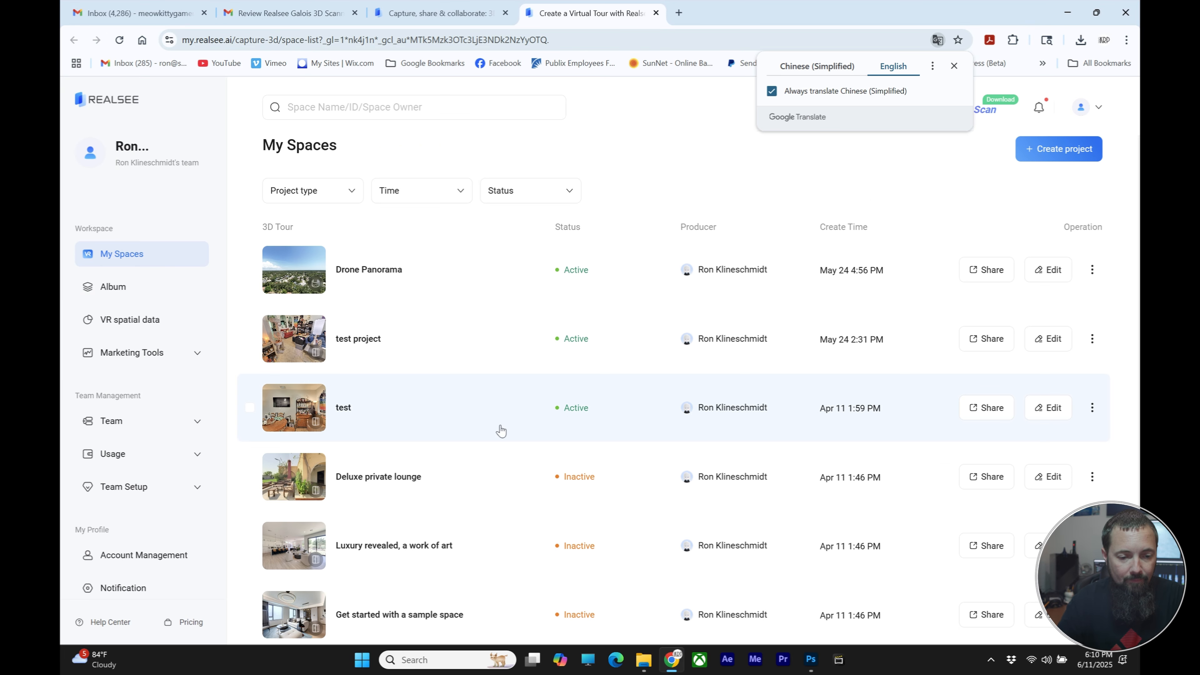
{"action": "left_click", "coordinate": [295, 334]}
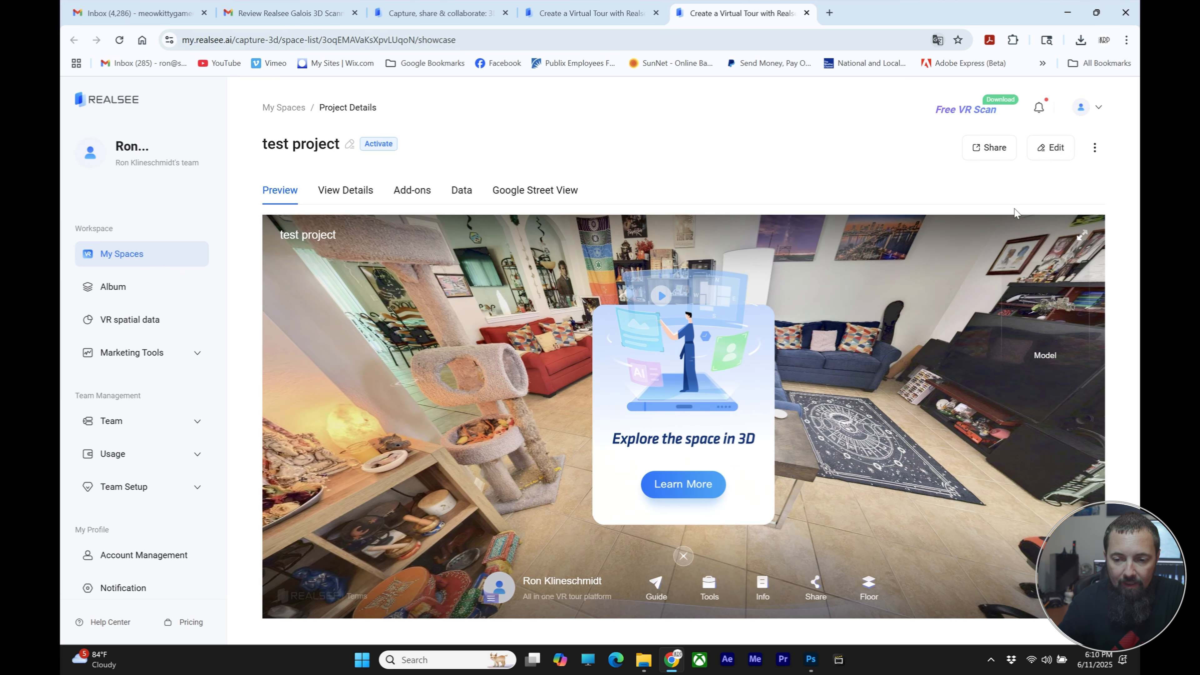
{"action": "left_click", "coordinate": [1050, 147]}
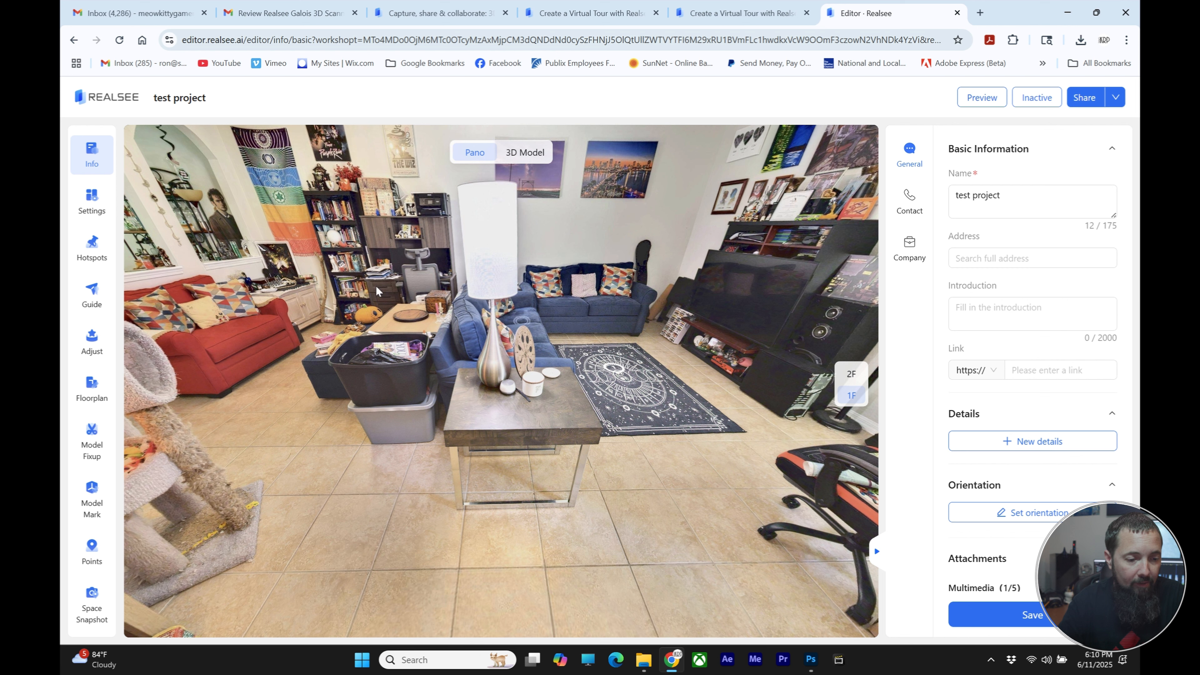
{"action": "left_click", "coordinate": [92, 253]}
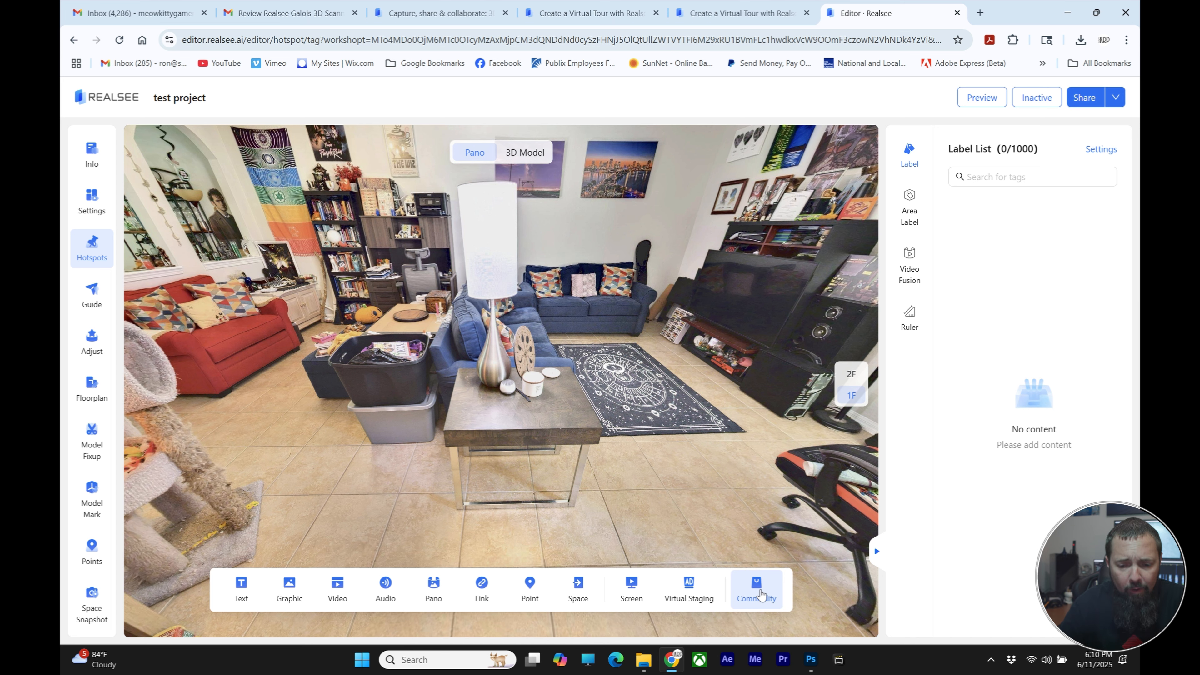
Step: Start a Commodity hotspot in the white card style, title it Wood End Table, and place it on the end table's top
{"action": "left_click", "coordinate": [758, 589]}
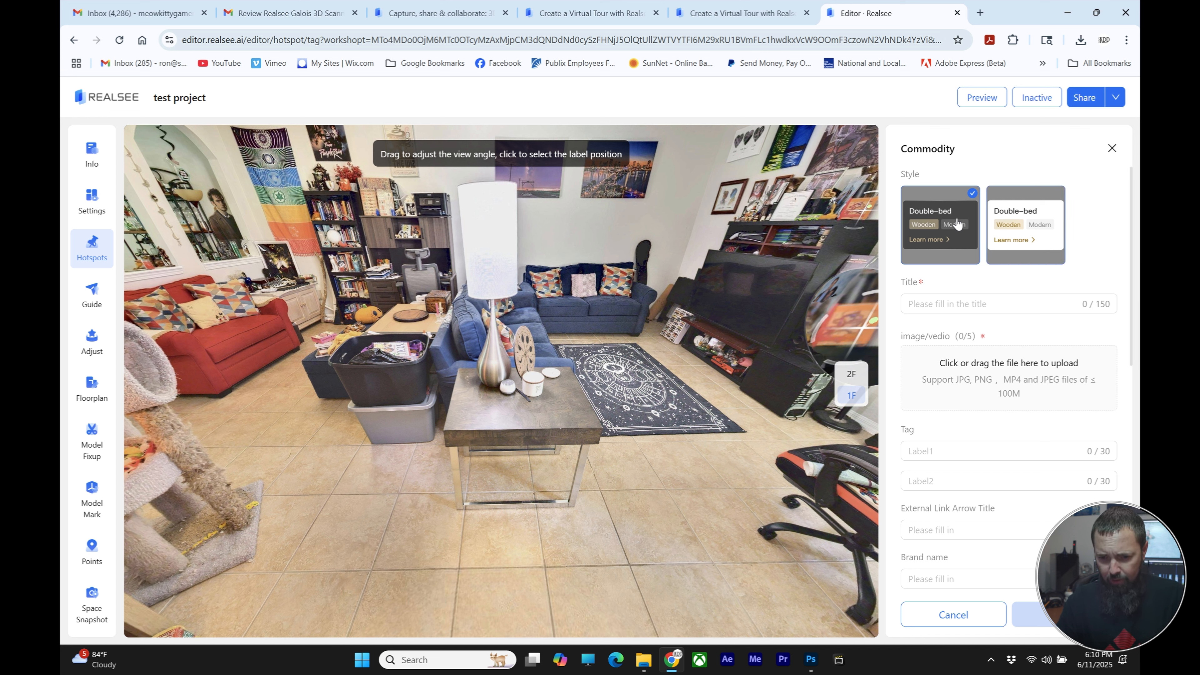
{"action": "left_click", "coordinate": [1023, 239]}
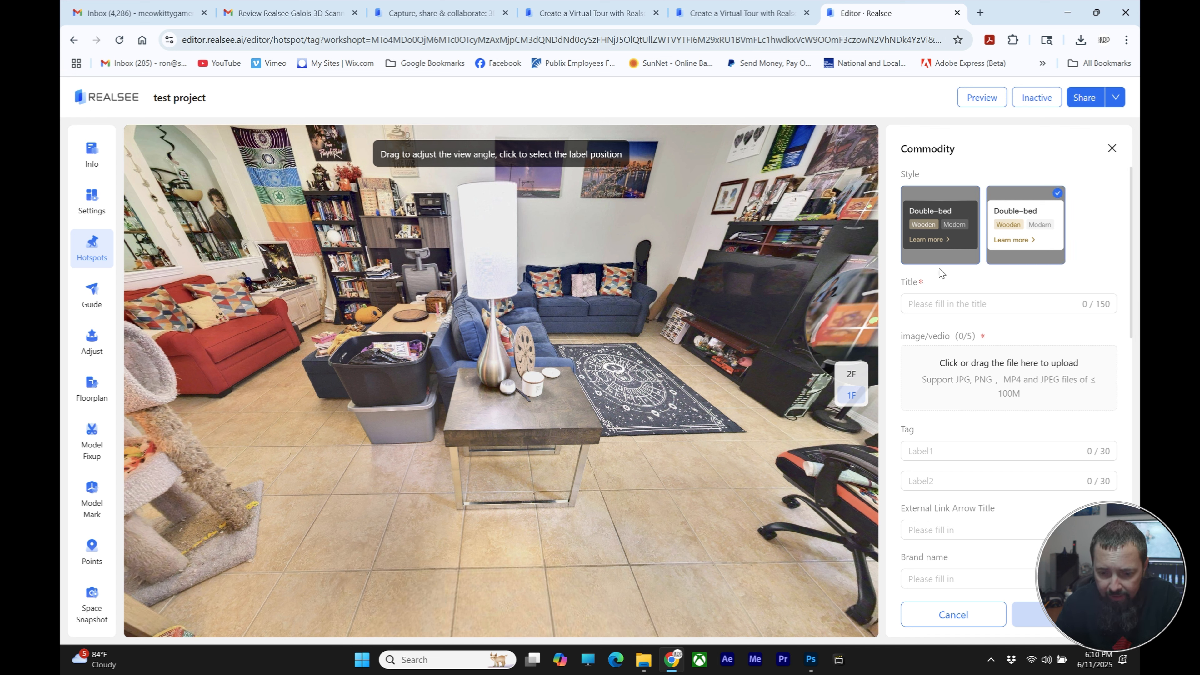
{"action": "left_click", "coordinate": [944, 303]}
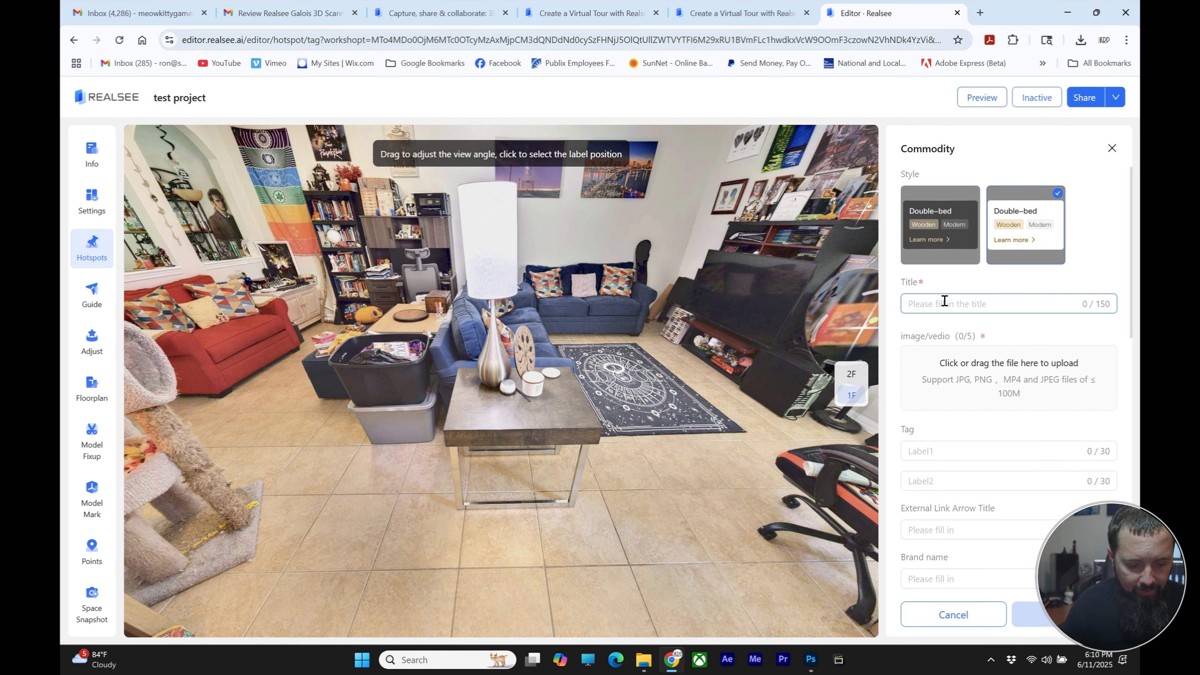
{"action": "type", "text": "Wood End Table"}
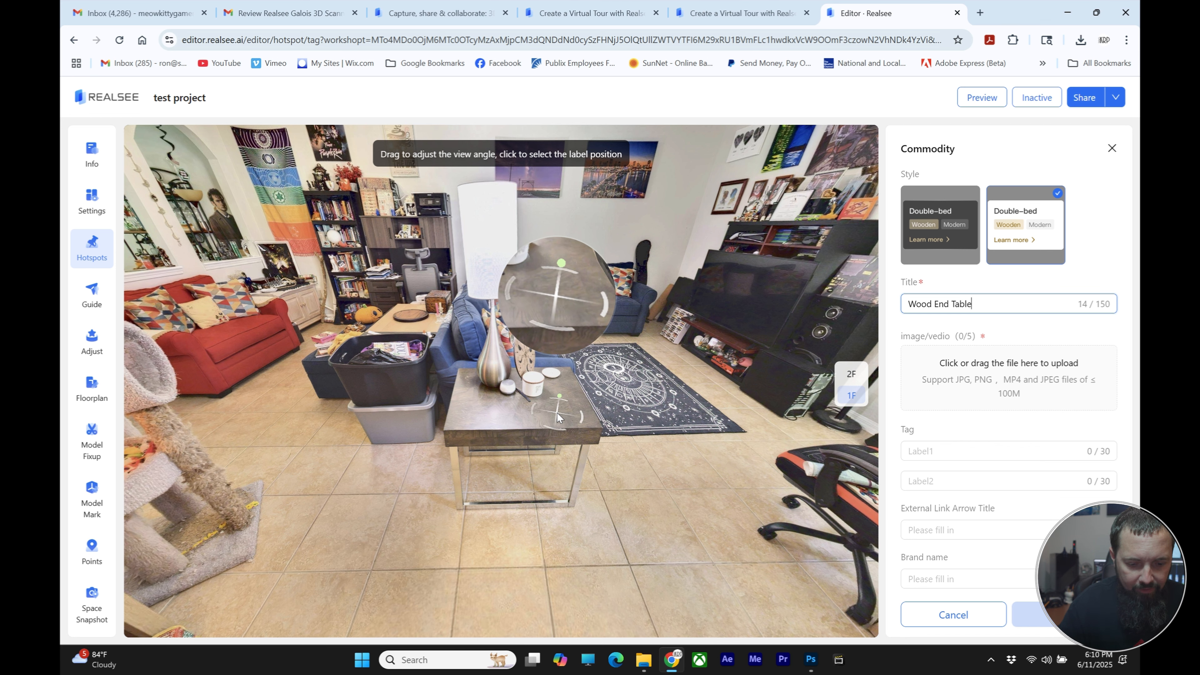
{"action": "left_click", "coordinate": [557, 411]}
{"action": "left_click", "coordinate": [557, 413]}
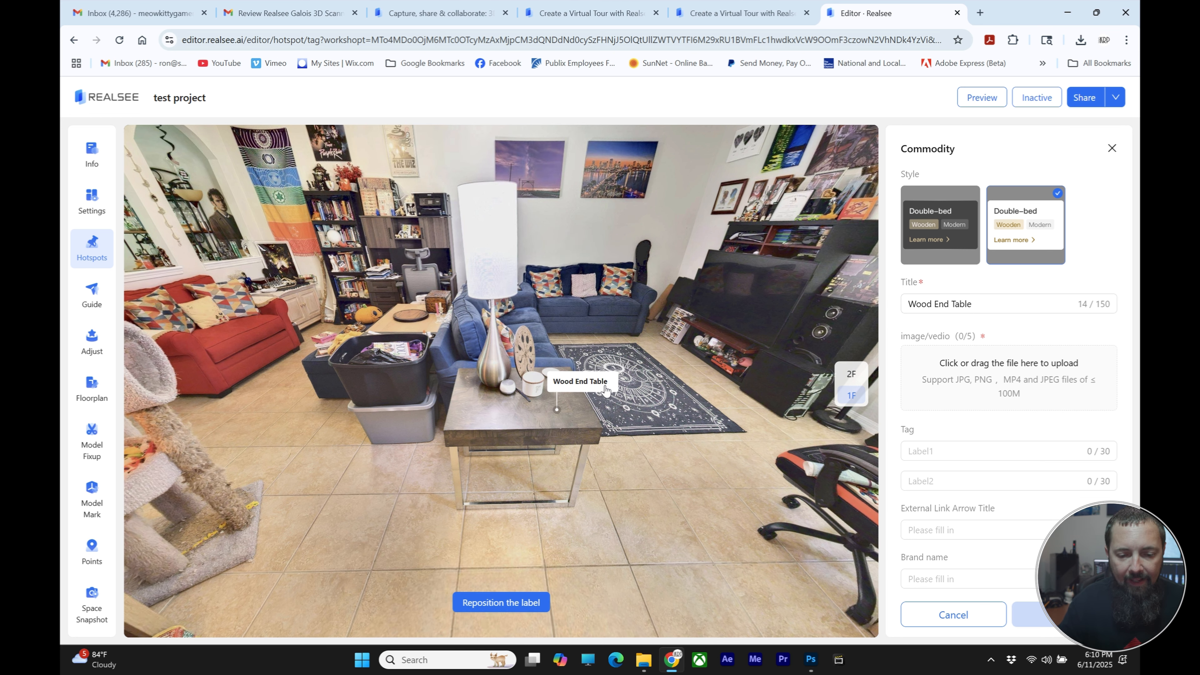
Step: Upload Reclaimed-Wood-End-Table-2.jpg from the Desktop as the commodity's image
{"action": "left_click", "coordinate": [984, 370]}
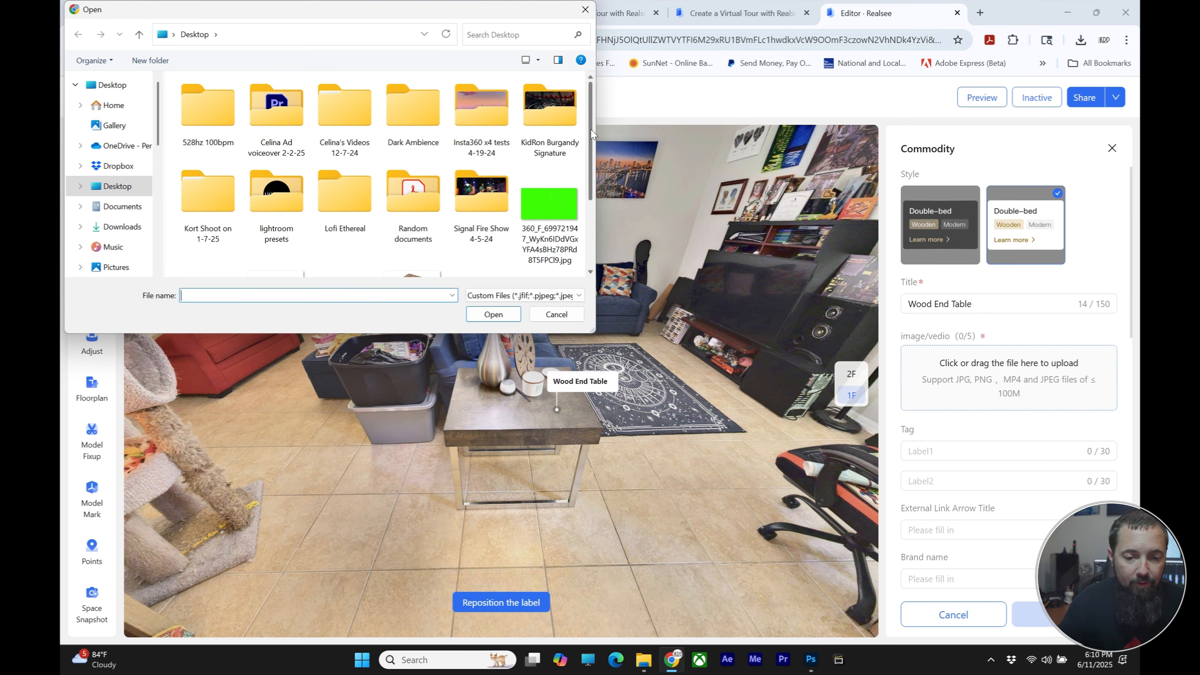
{"action": "scroll", "coordinate": [567, 156], "scroll_direction": "down", "scroll_amount": 2}
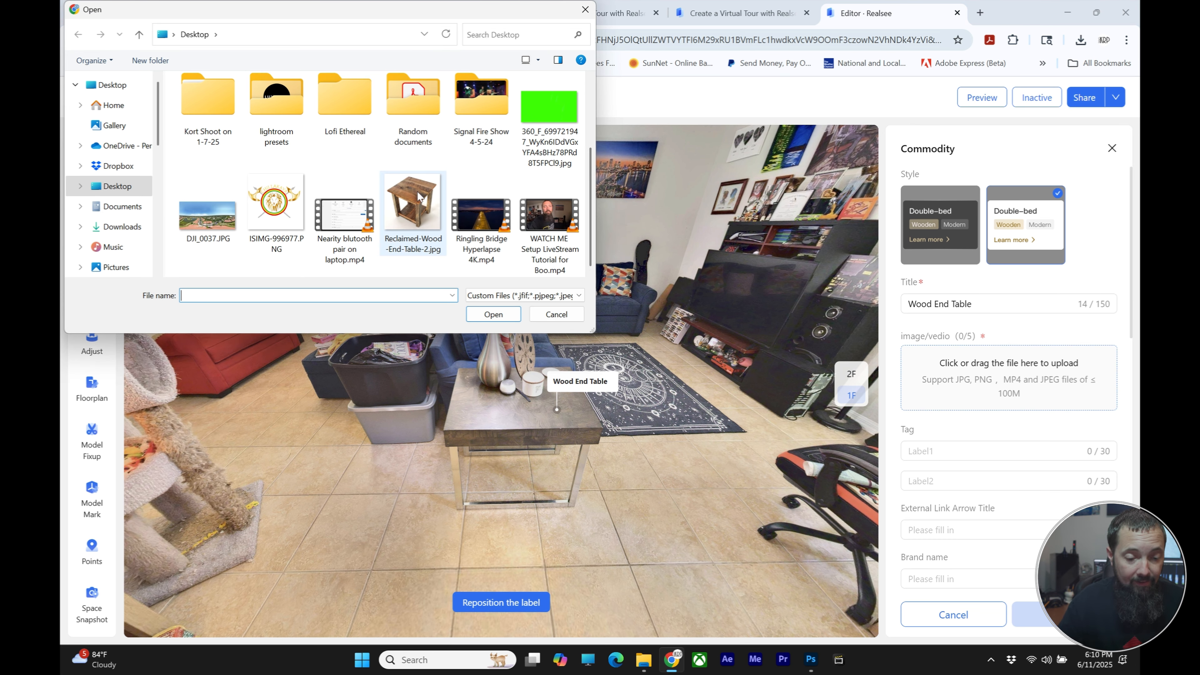
{"action": "double_click", "coordinate": [410, 202]}
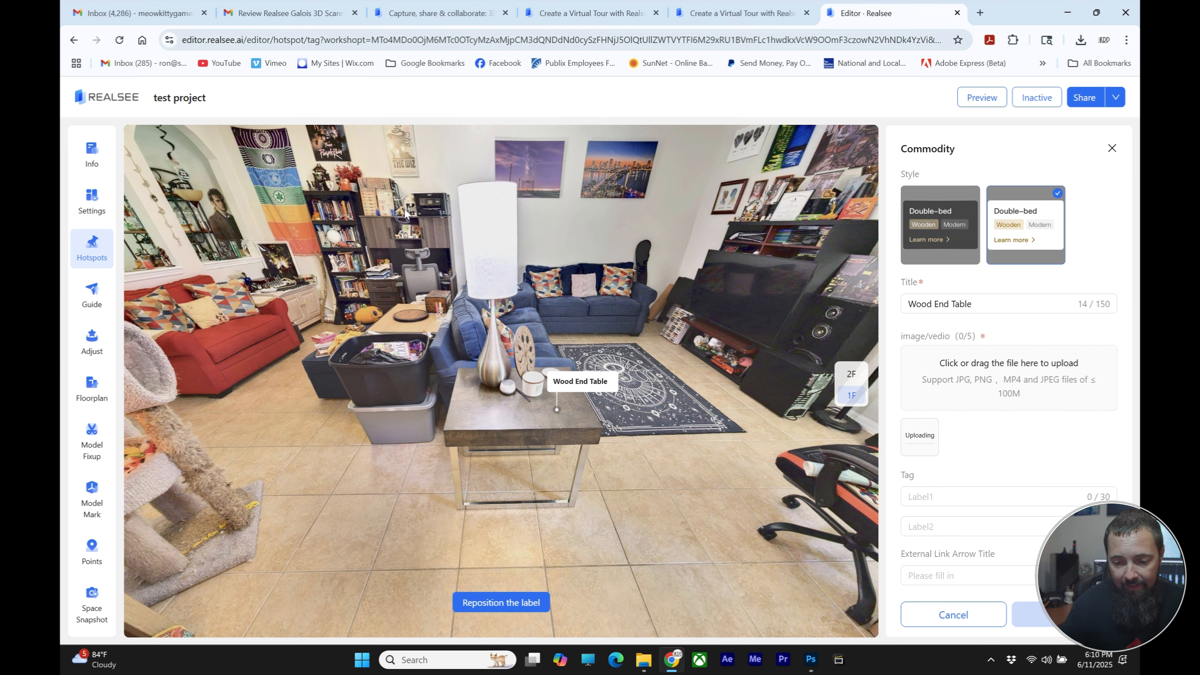
Step: Give the commodity the two tags wood and table
{"action": "scroll", "coordinate": [1037, 376], "scroll_direction": "down", "scroll_amount": 1}
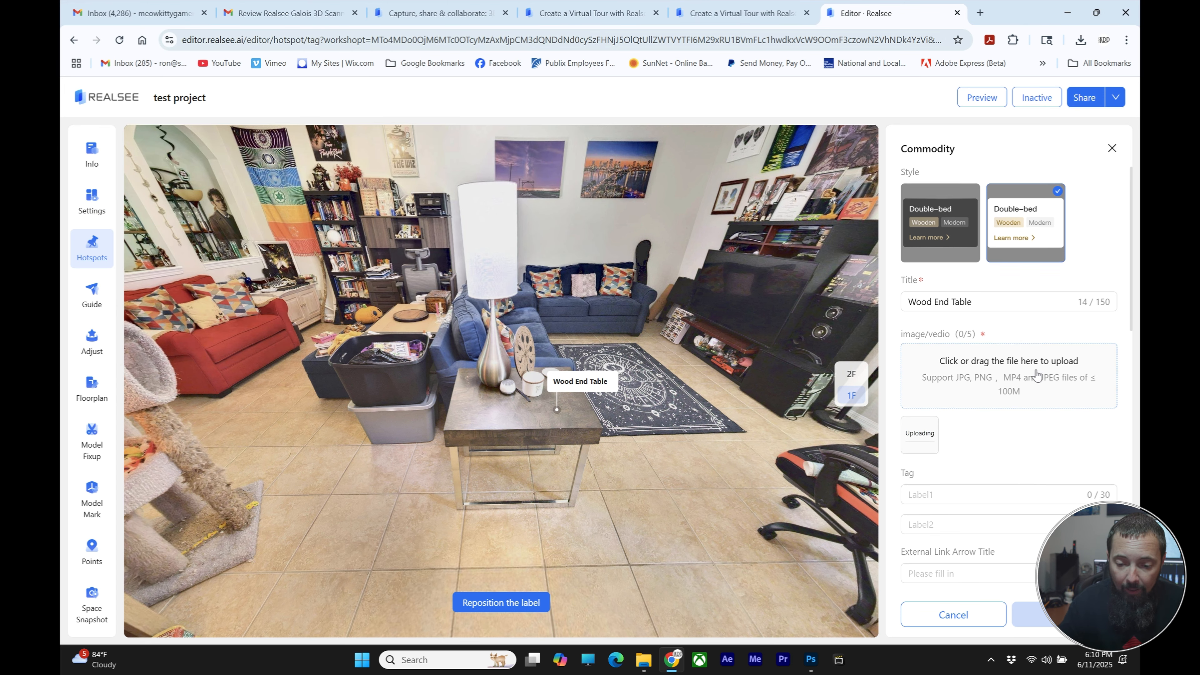
{"action": "scroll", "coordinate": [1037, 376], "scroll_direction": "down", "scroll_amount": 4}
{"action": "left_click", "coordinate": [958, 307]}
{"action": "type", "text": "wood"}
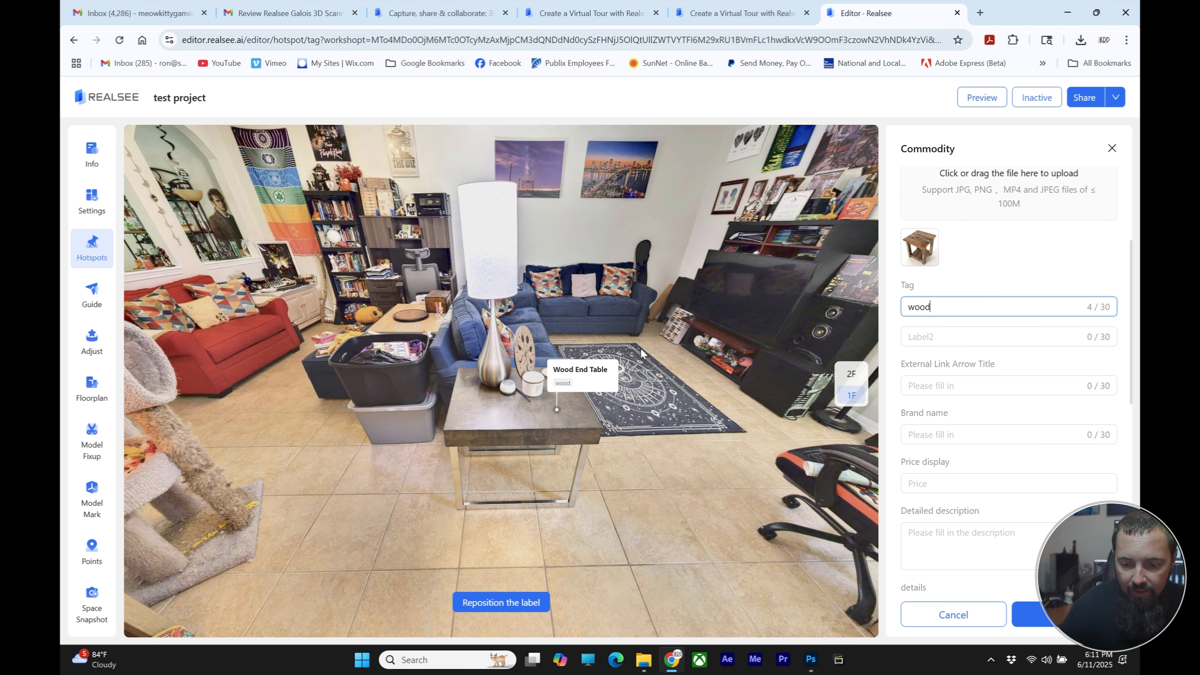
{"action": "left_click", "coordinate": [935, 337]}
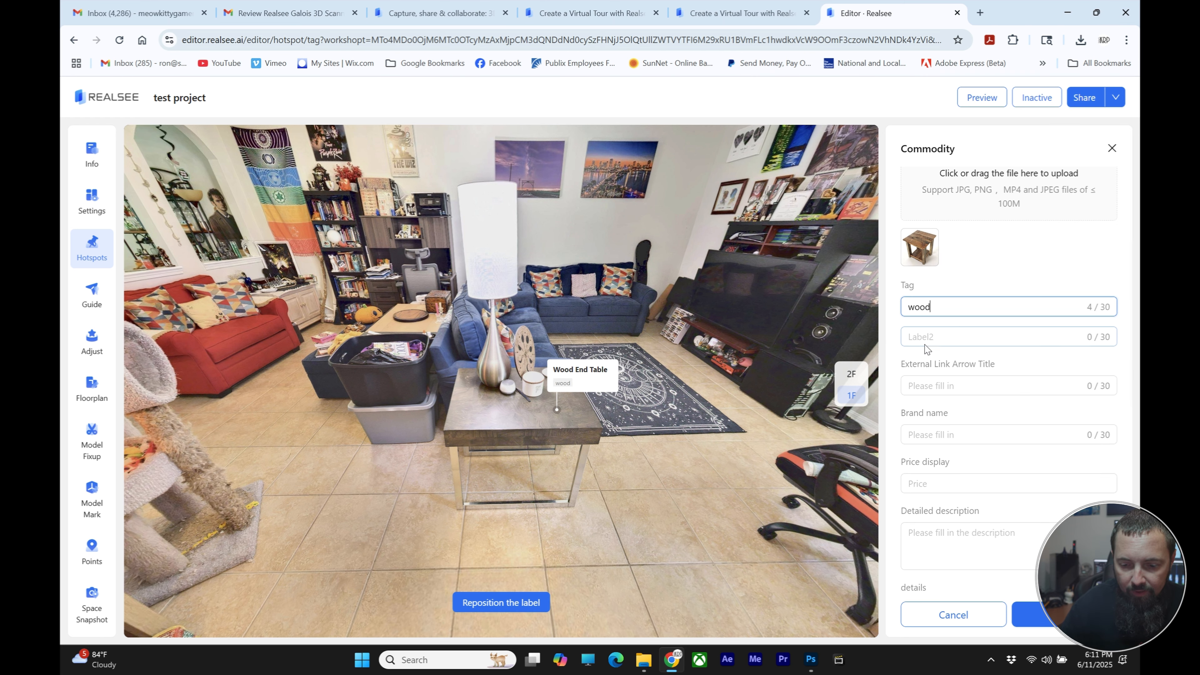
{"action": "type", "text": "table"}
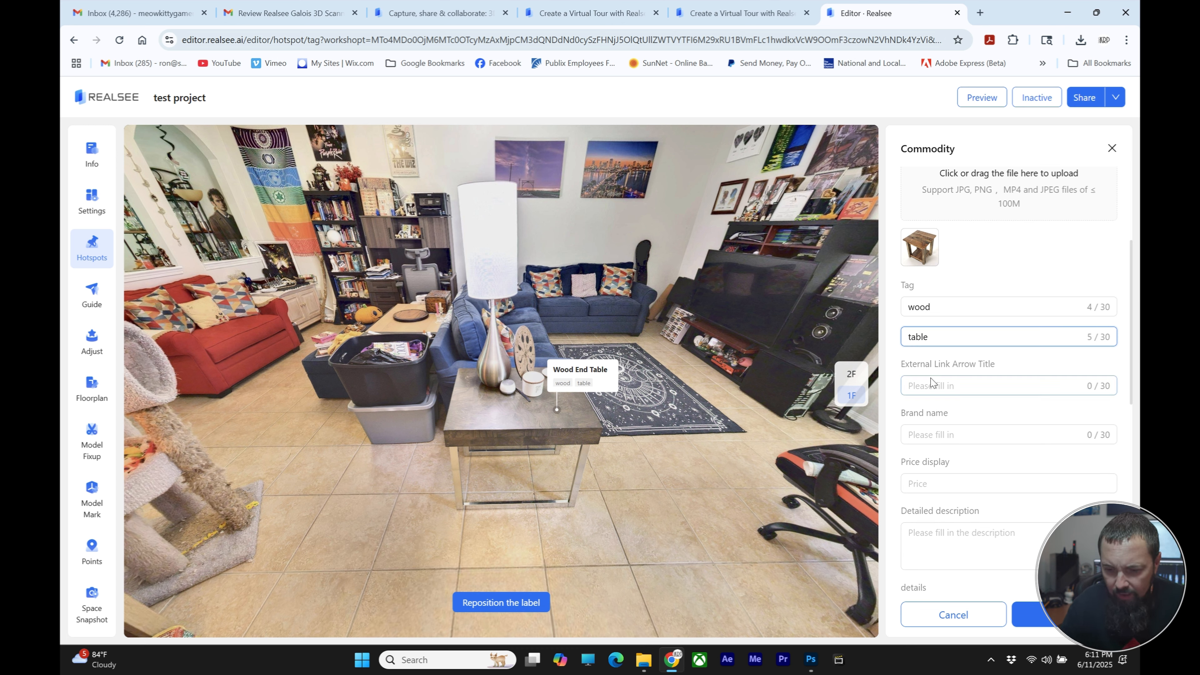
Step: Set the commodity's external link arrow title to Check out this table
{"action": "scroll", "coordinate": [983, 389], "scroll_direction": "down", "scroll_amount": 1}
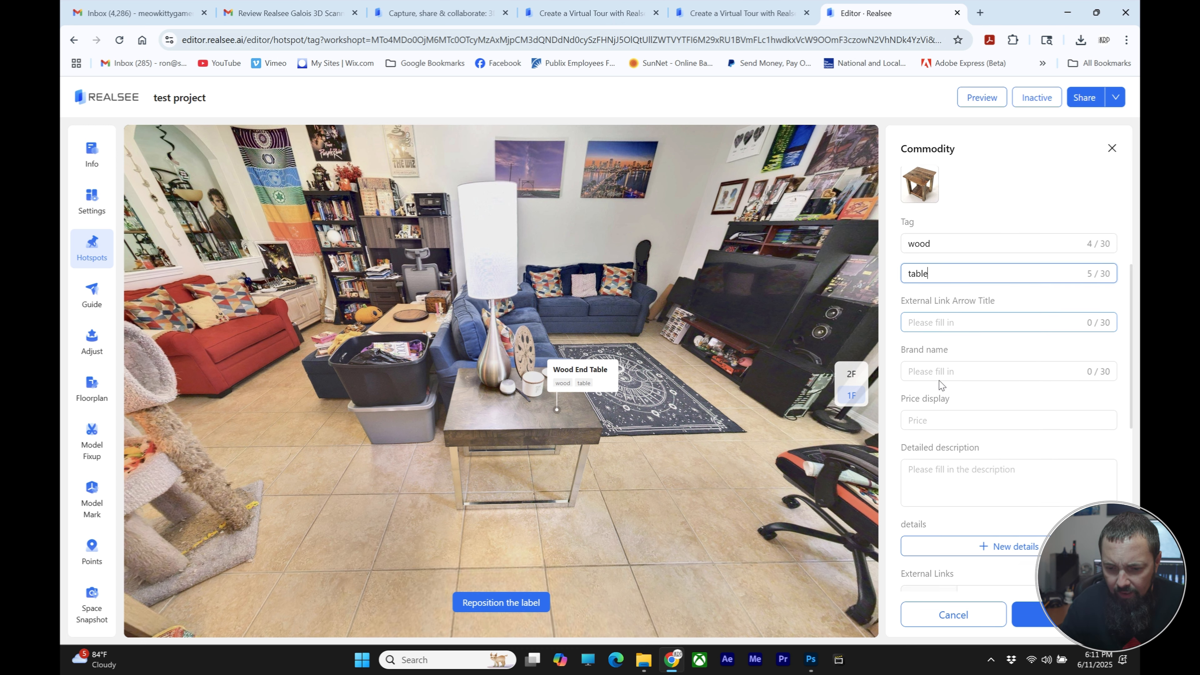
{"action": "left_click", "coordinate": [944, 325]}
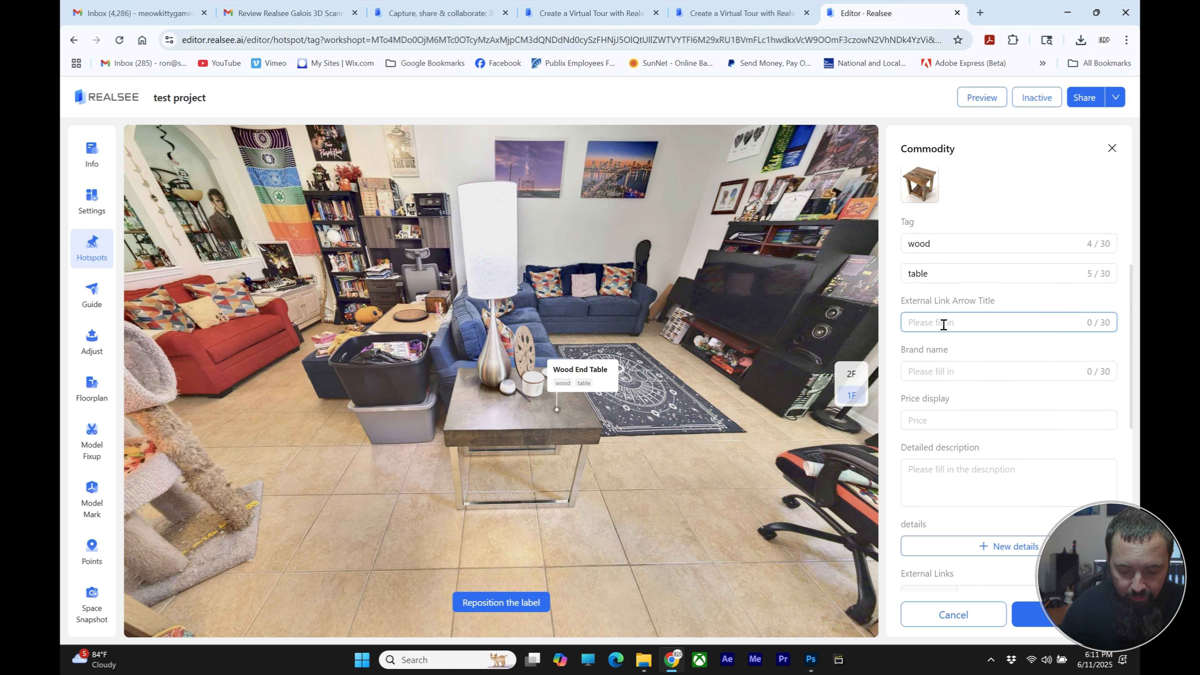
{"action": "type", "text": "Check"}
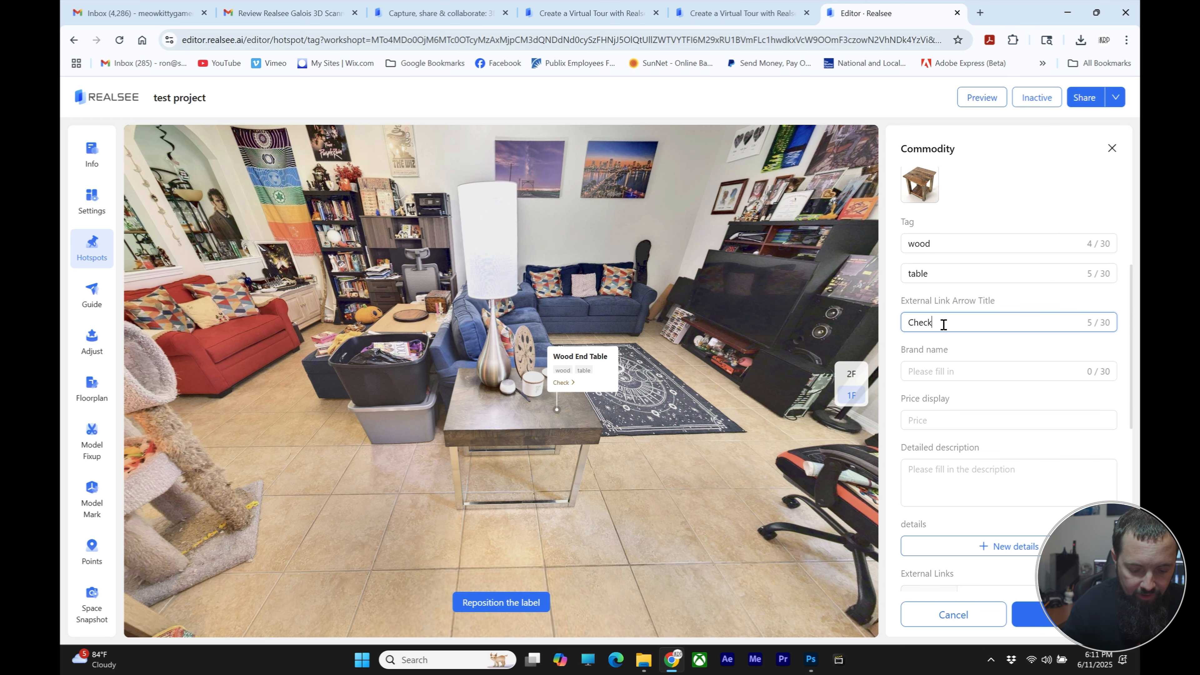
{"action": "type", "text": " out this t"}
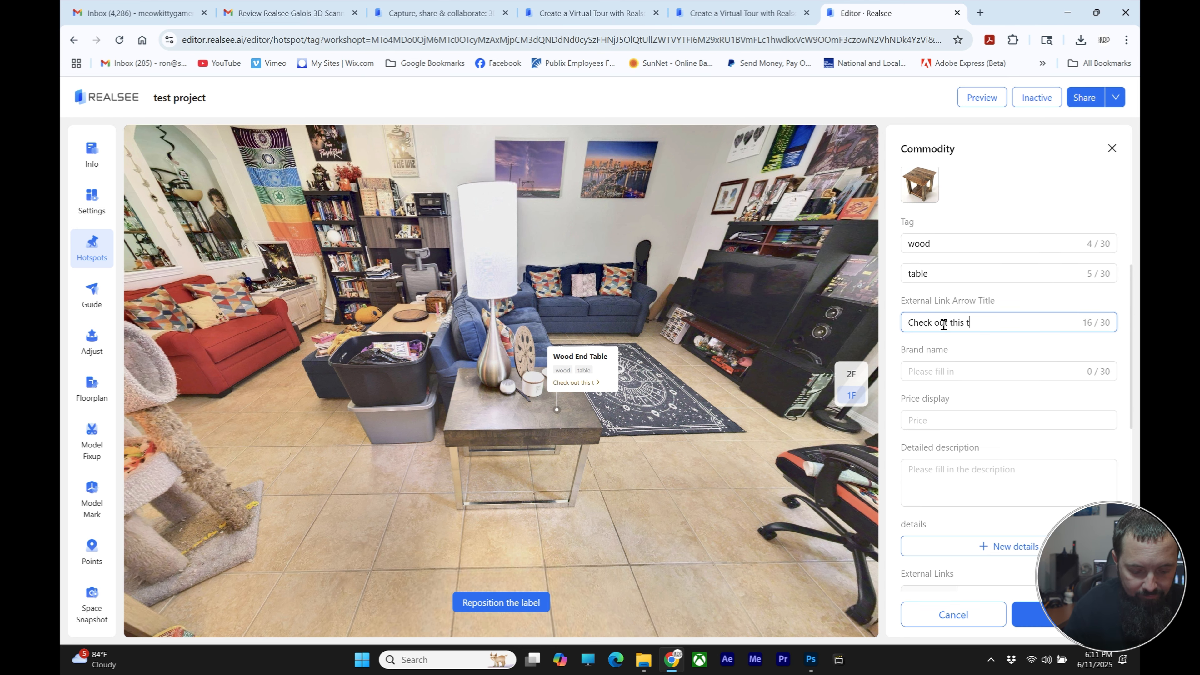
{"action": "type", "text": "able"}
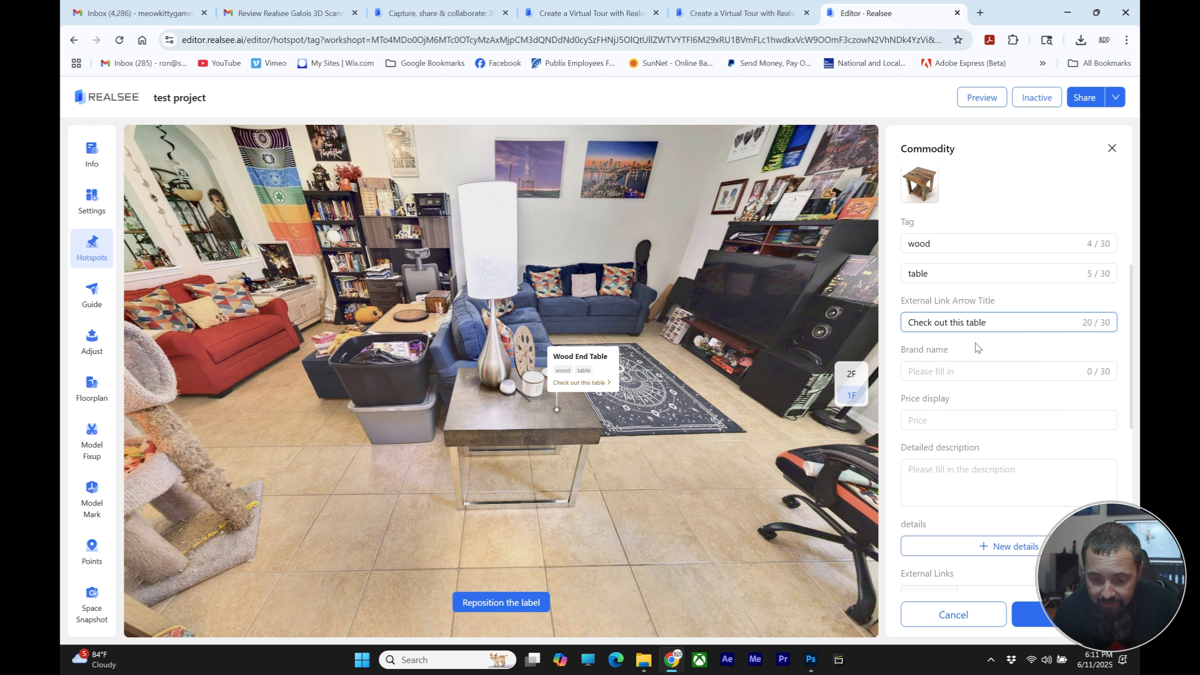
Step: Set the commodity's brand name to Best tables and its displayed price to $100
{"action": "scroll", "coordinate": [975, 346], "scroll_direction": "down", "scroll_amount": 1}
{"action": "left_click", "coordinate": [953, 314]}
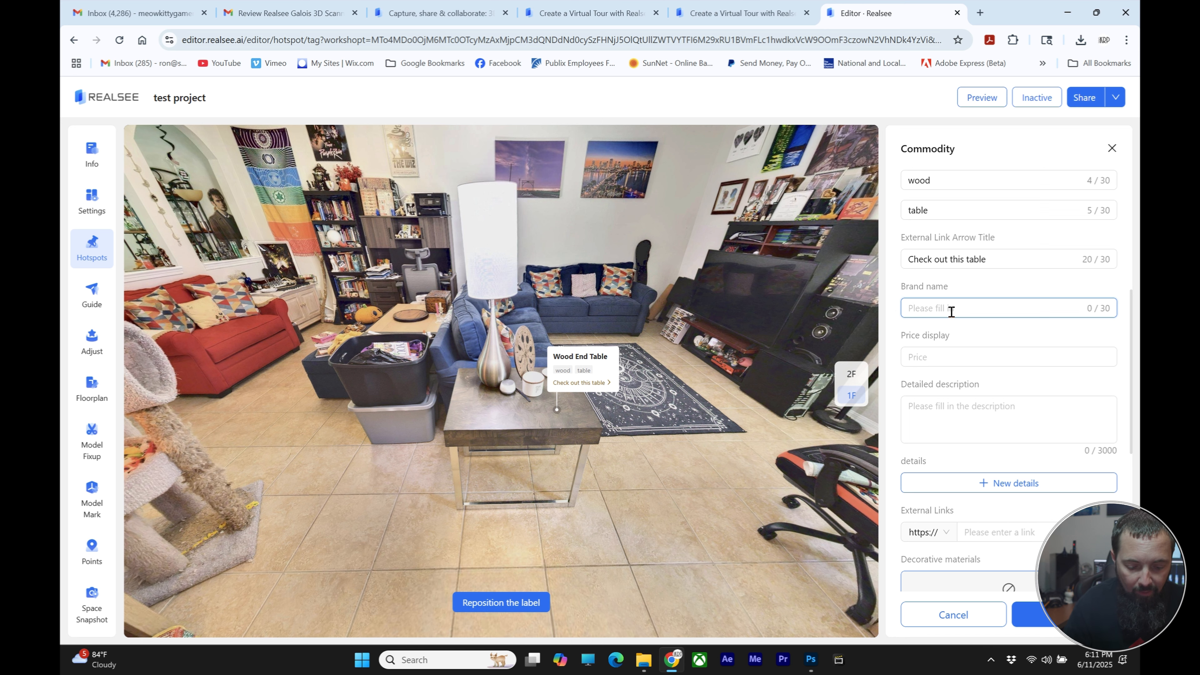
{"action": "type", "text": "B"}
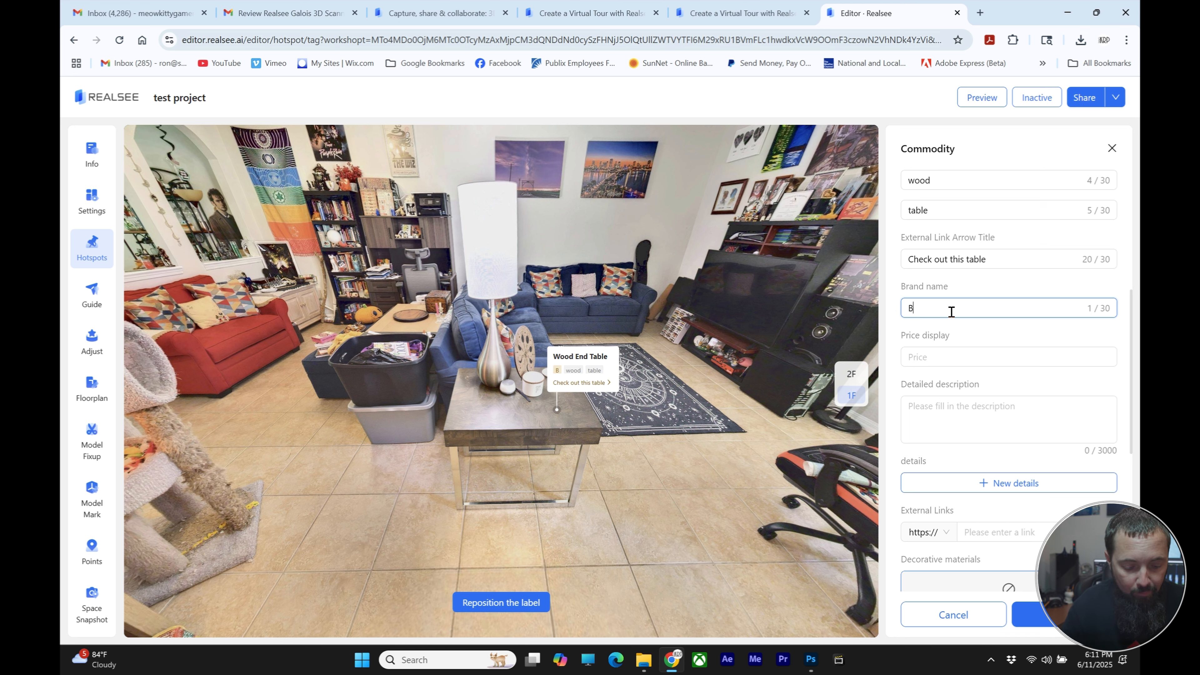
{"action": "type", "text": "est tables"}
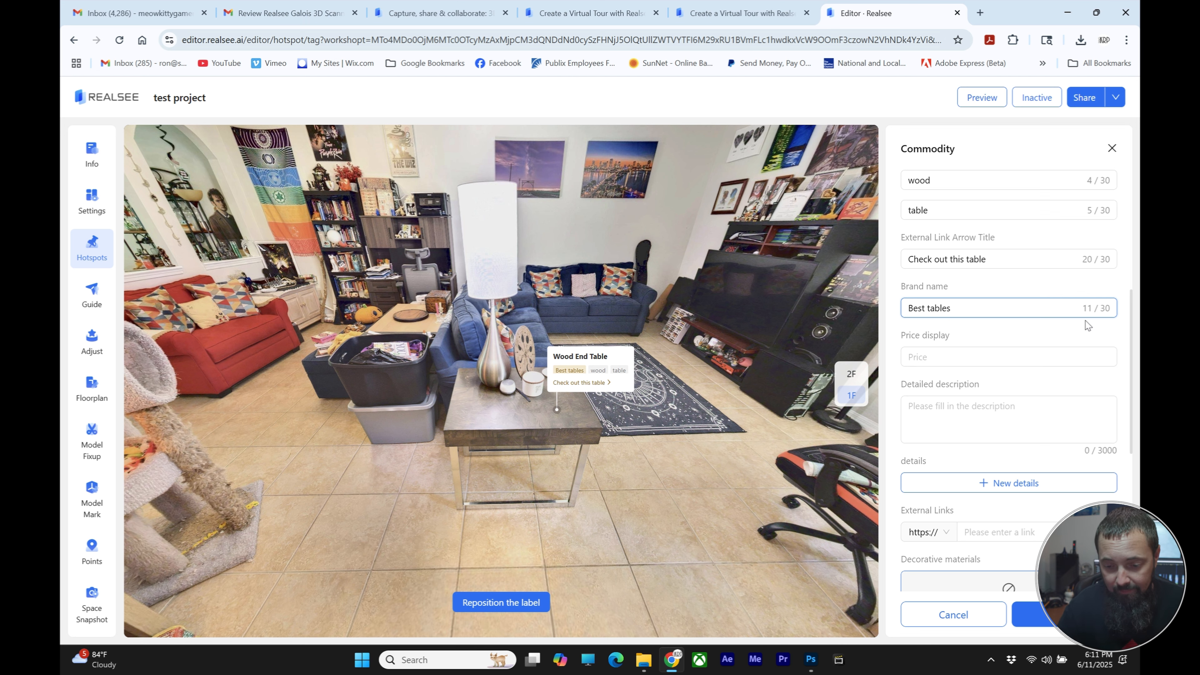
{"action": "left_click", "coordinate": [976, 355]}
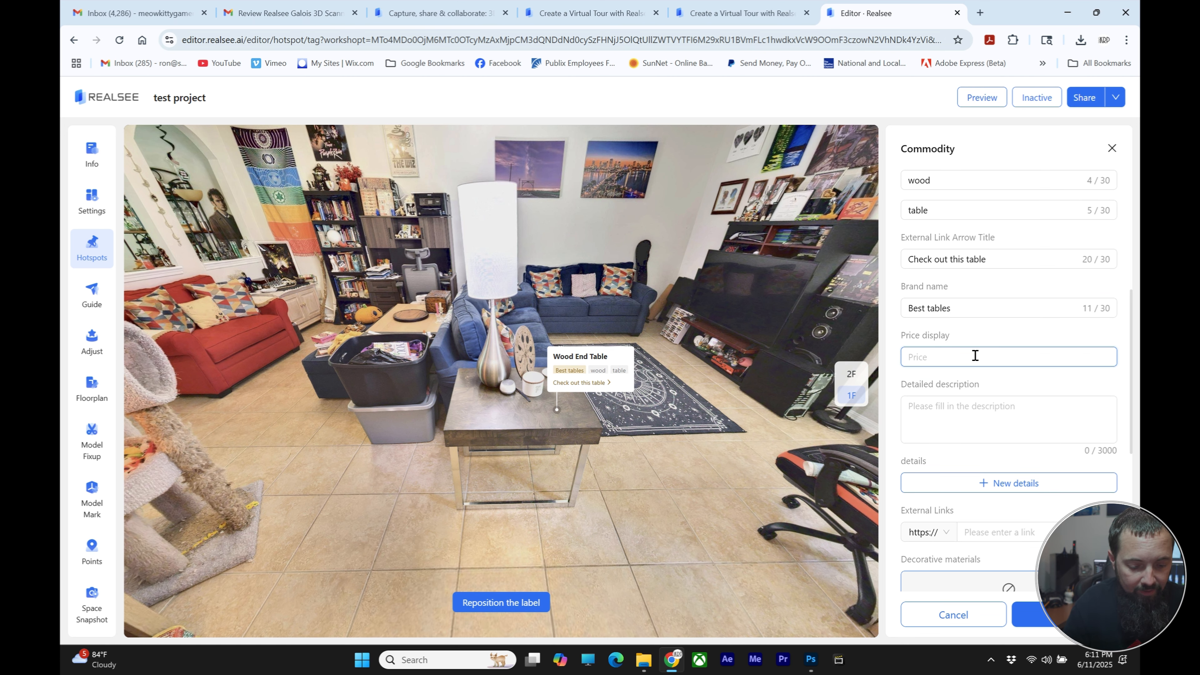
{"action": "type", "text": "$100"}
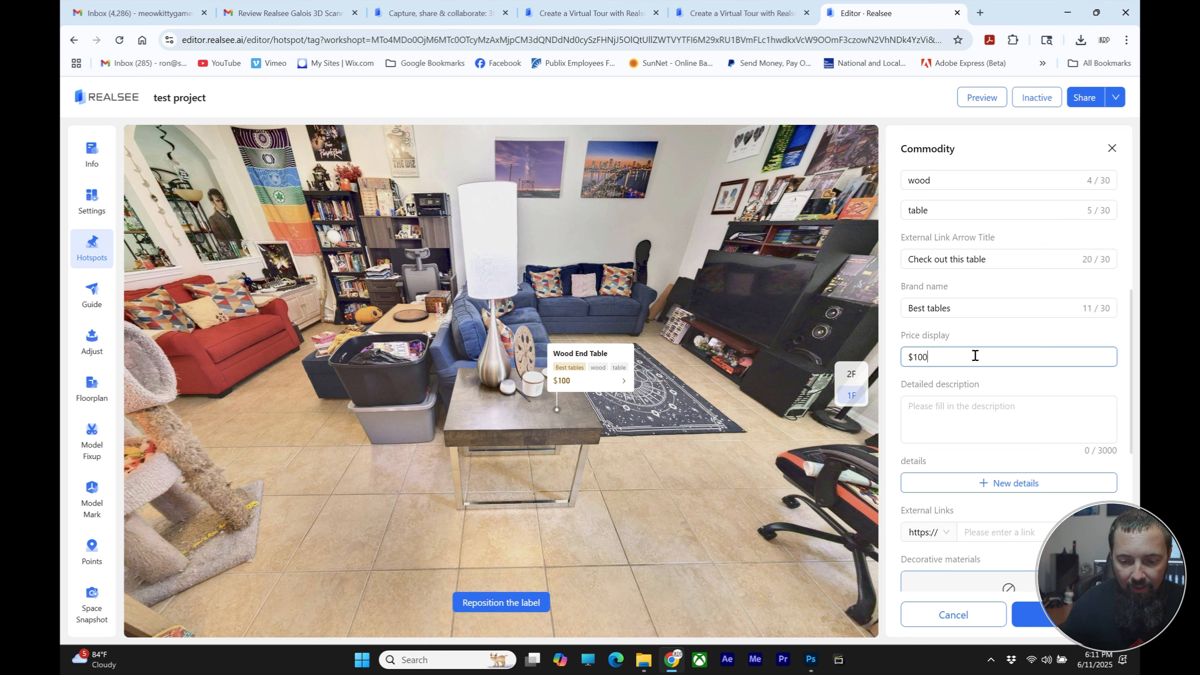
Step: Enter the commodity's detailed description as This is the best little end table there is
{"action": "scroll", "coordinate": [1032, 391], "scroll_direction": "down", "scroll_amount": 2}
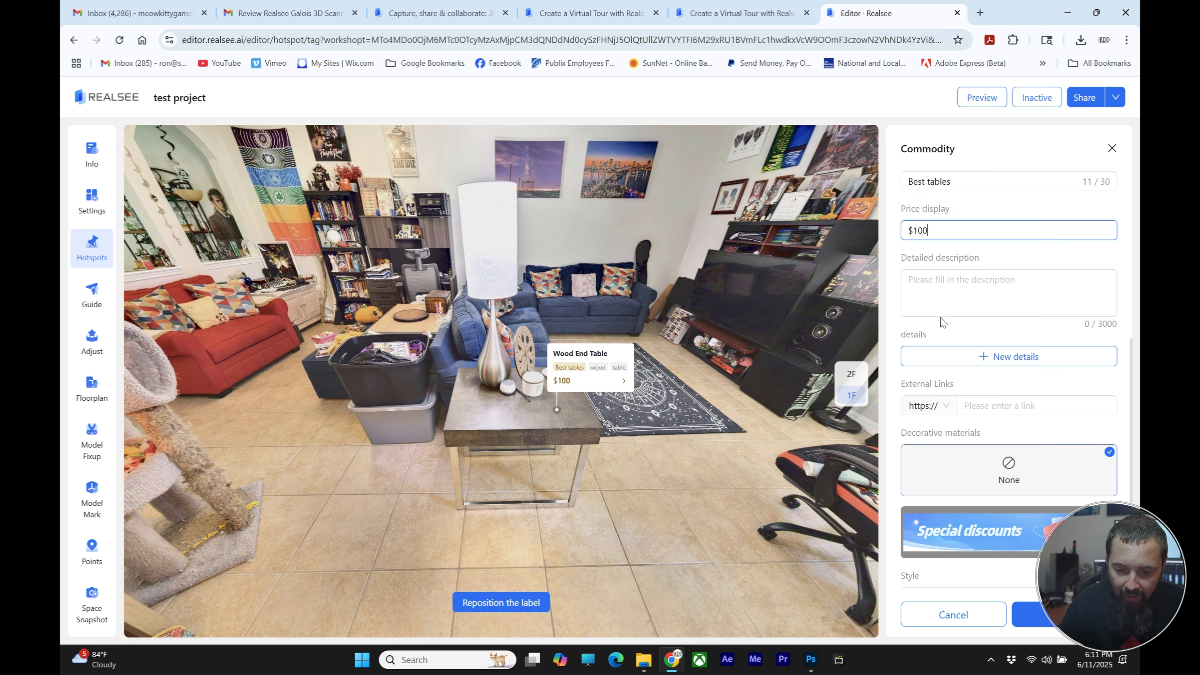
{"action": "left_click", "coordinate": [945, 284]}
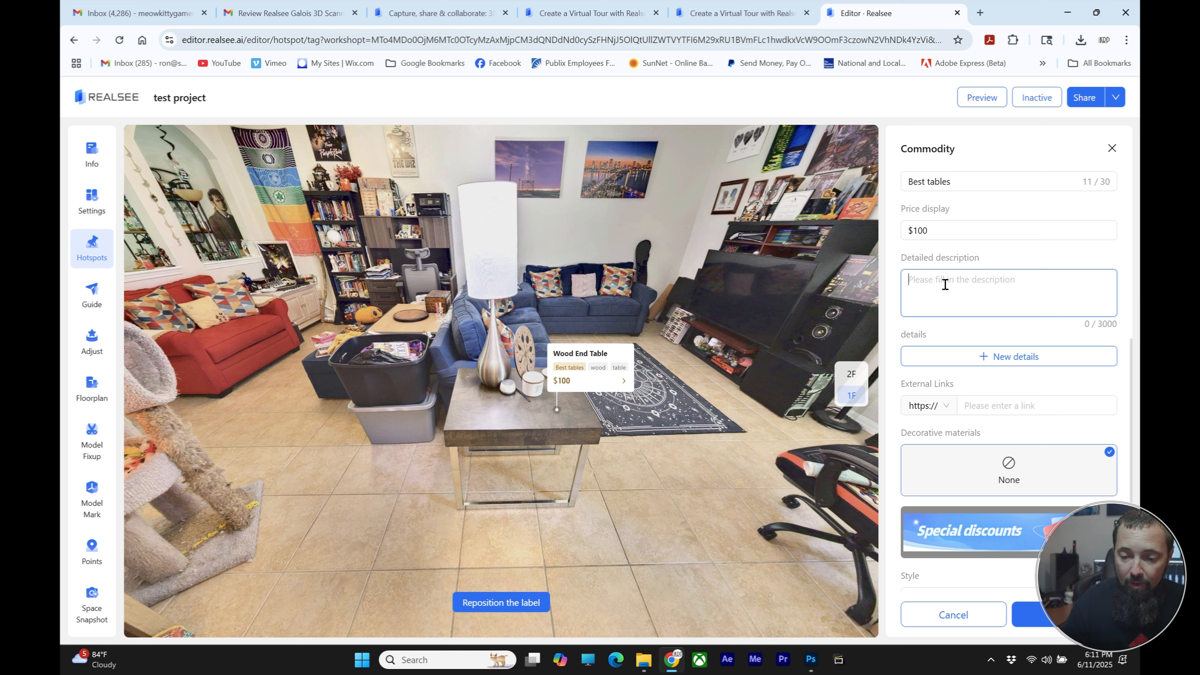
{"action": "type", "text": "Thi"}
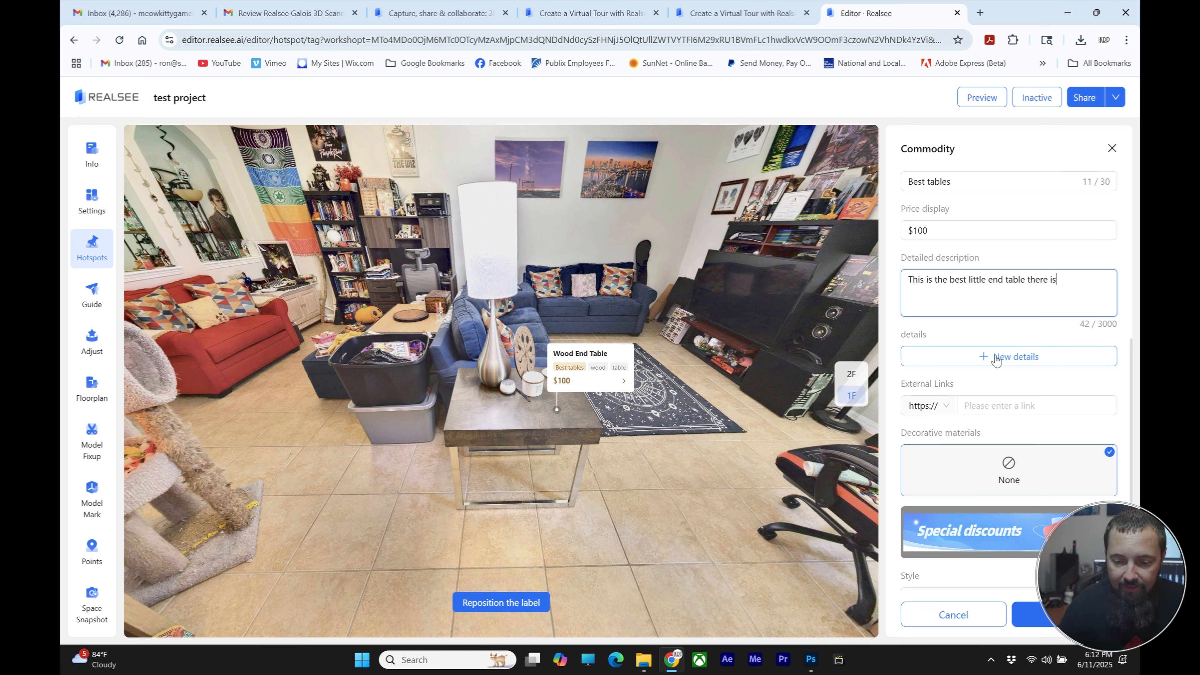
{"action": "scroll", "coordinate": [1005, 349], "scroll_direction": "down", "scroll_amount": 2}
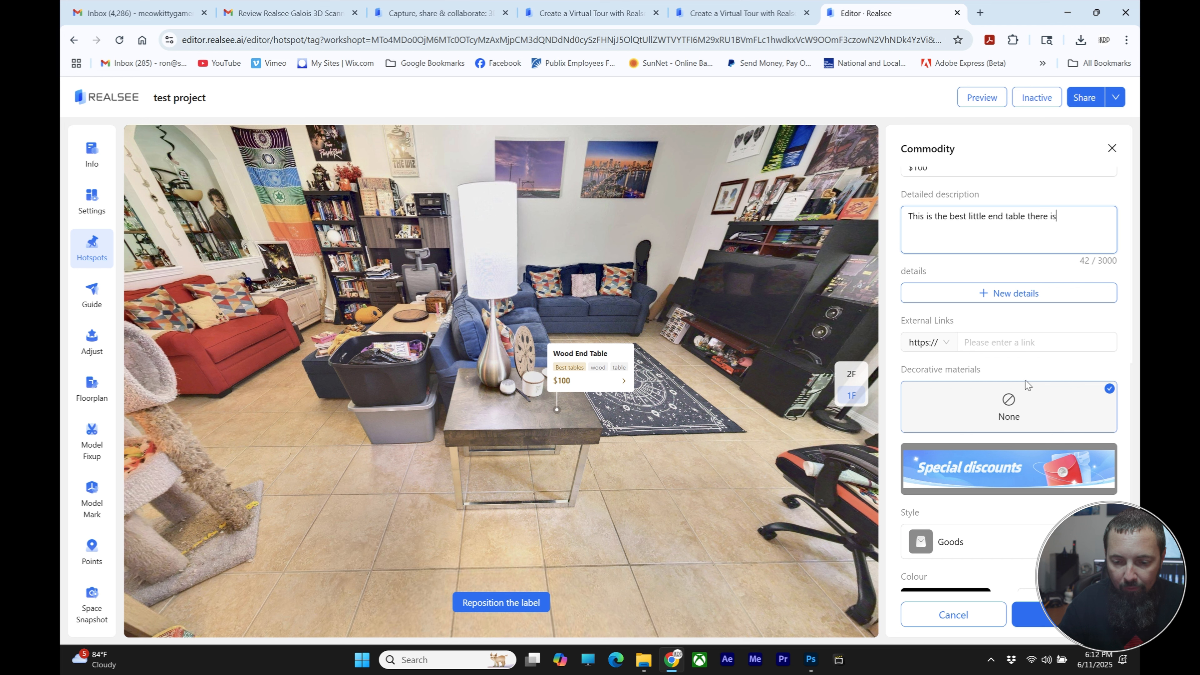
{"action": "right_click", "coordinate": [990, 344]}
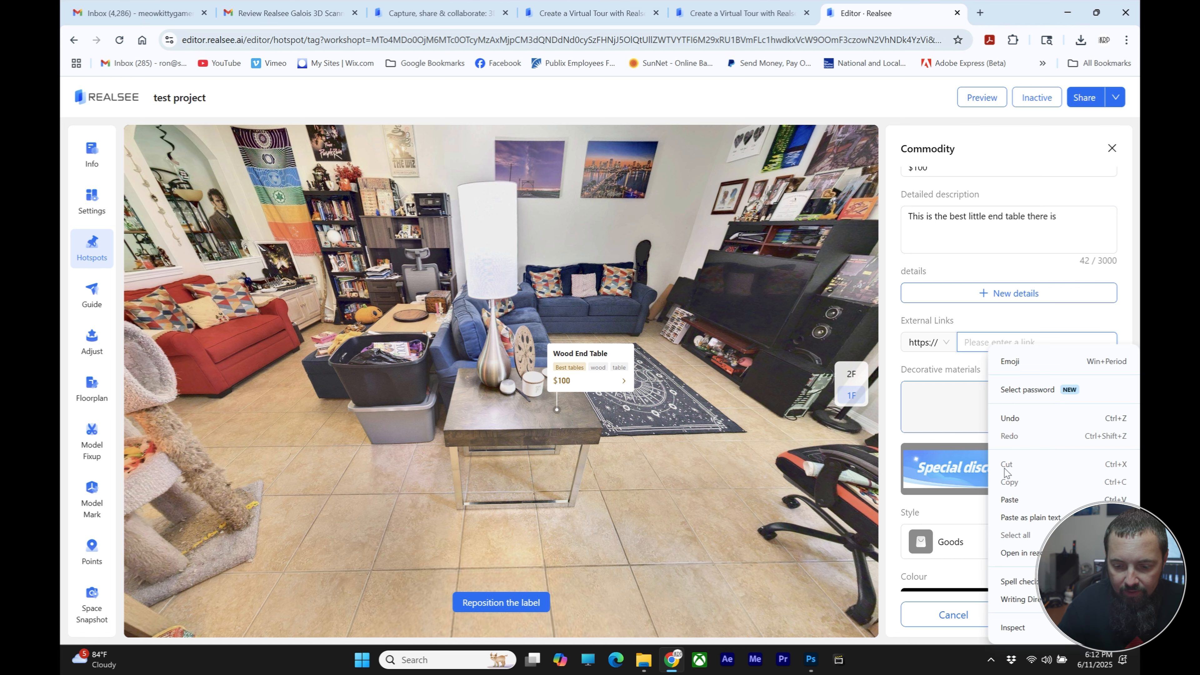
{"action": "left_click", "coordinate": [1010, 500]}
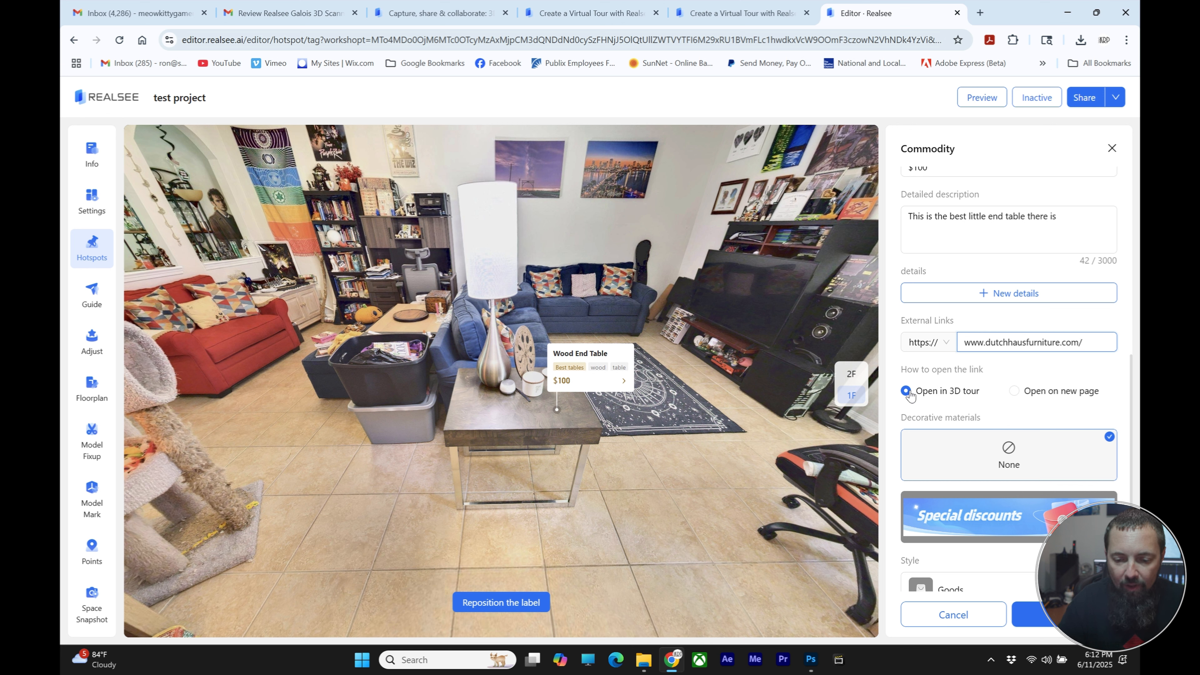
{"action": "left_click", "coordinate": [1014, 391]}
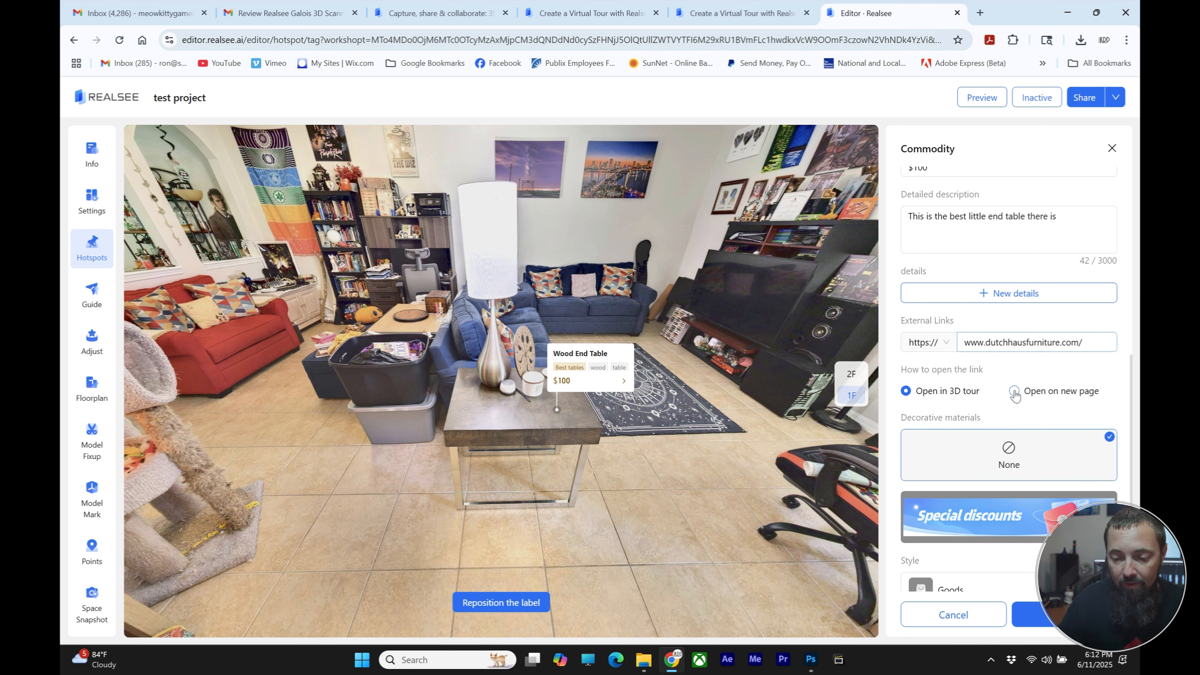
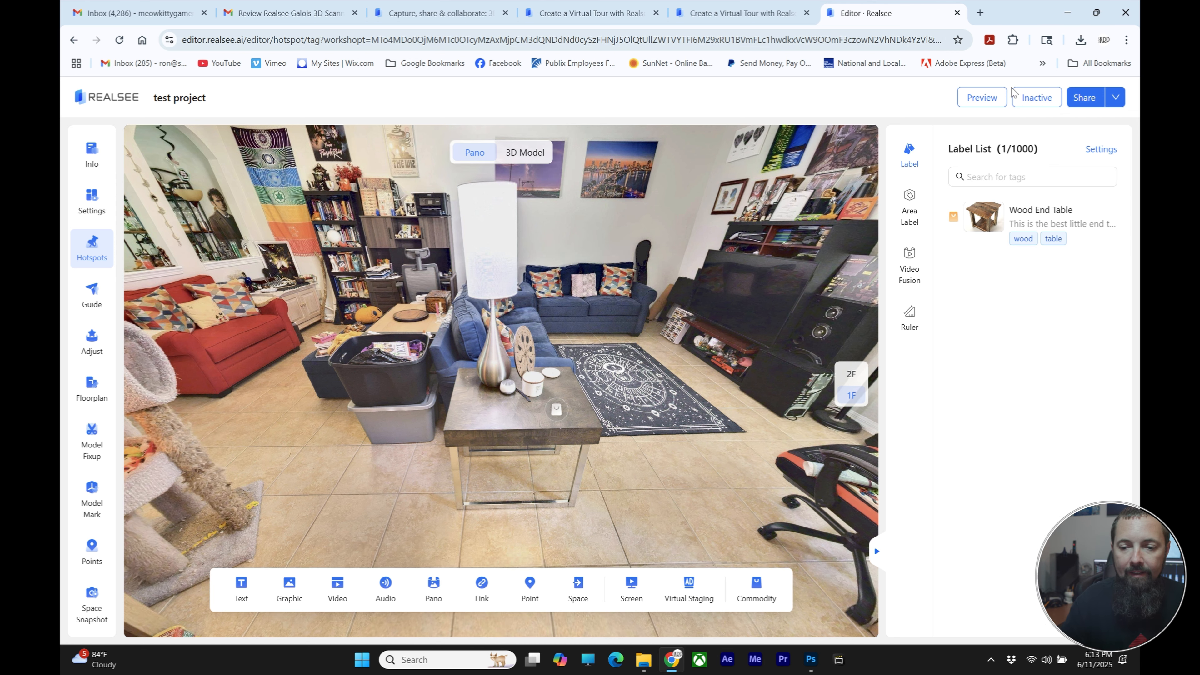
Step: Preview the test project tour, dismiss the welcome pop-up and open the product details of the Wood End Table hotspot
{"action": "left_click", "coordinate": [978, 97]}
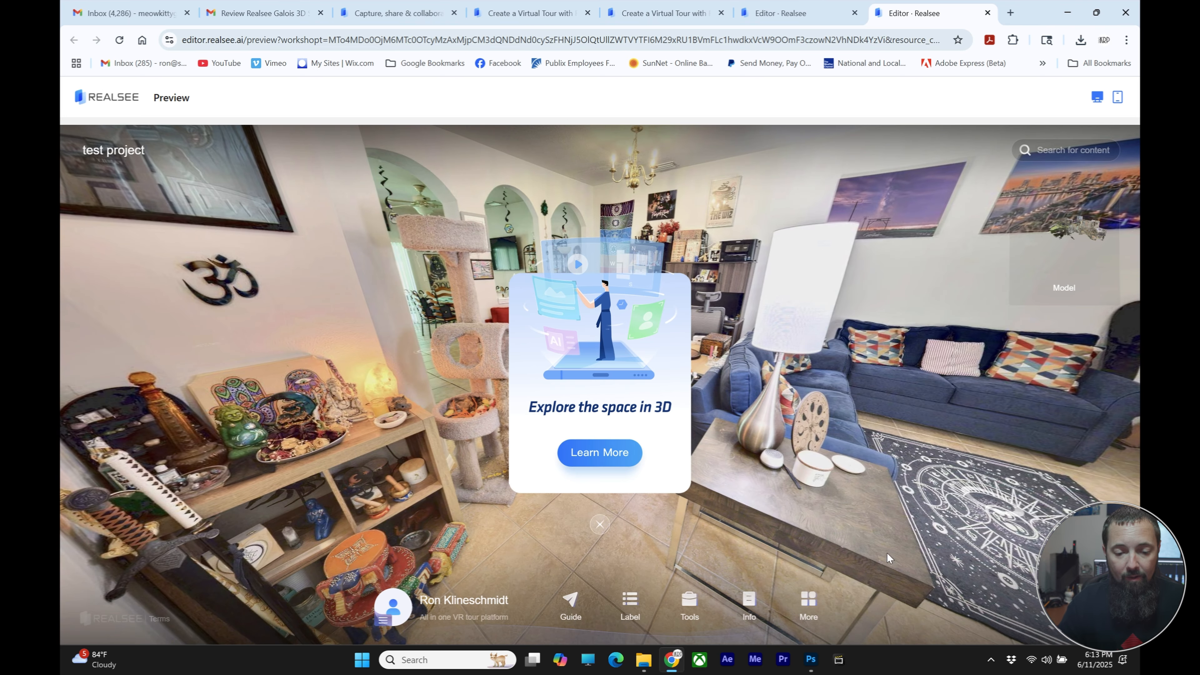
{"action": "left_click", "coordinate": [601, 524]}
{"action": "left_click_drag", "start_coordinate": [971, 402], "coordinate": [698, 328]}
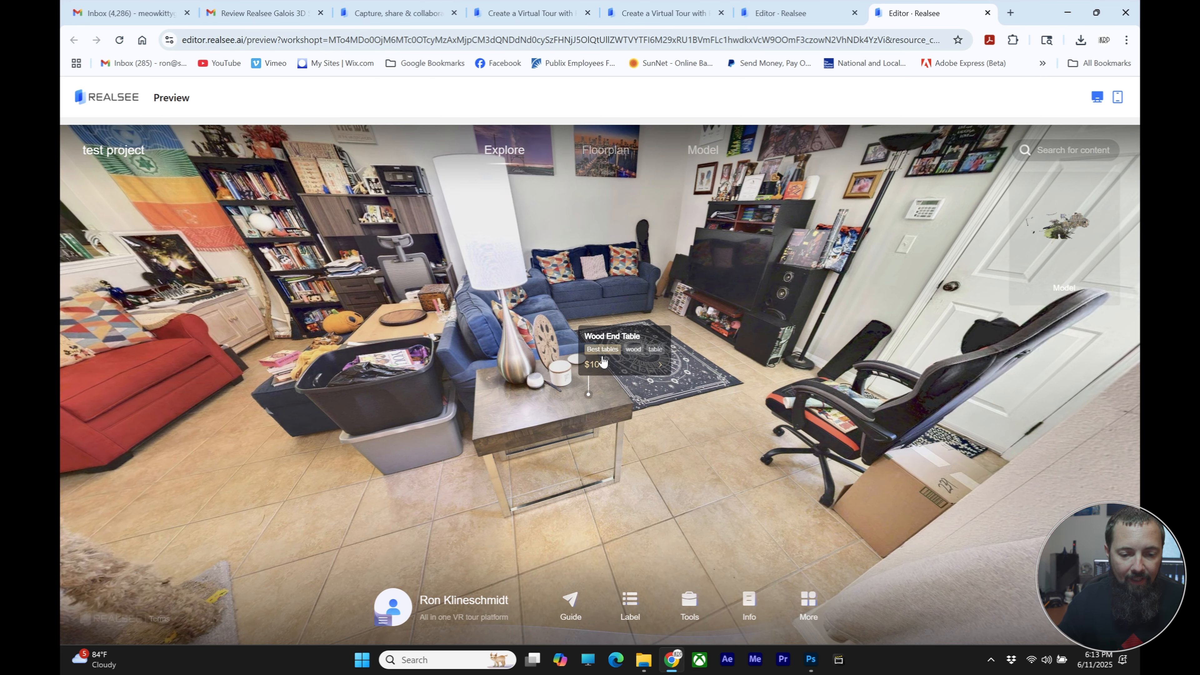
{"action": "left_click", "coordinate": [632, 365]}
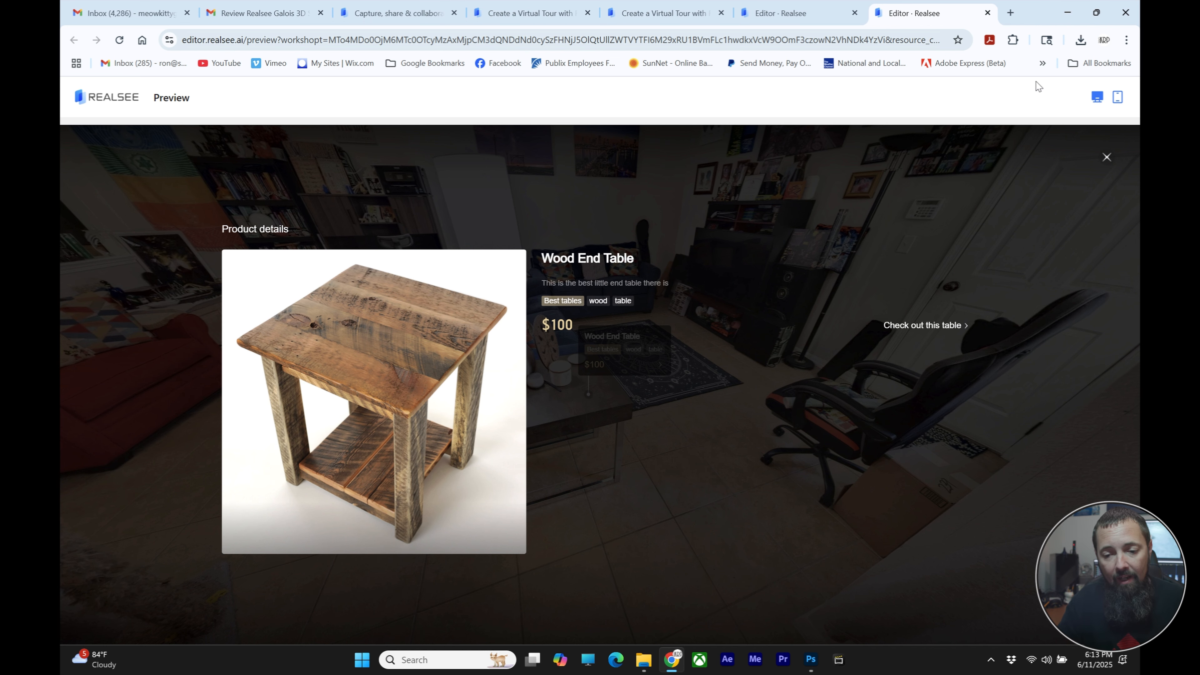
Step: Test the Check out this table link, then close the furniture website and the product details
{"action": "left_click", "coordinate": [928, 327]}
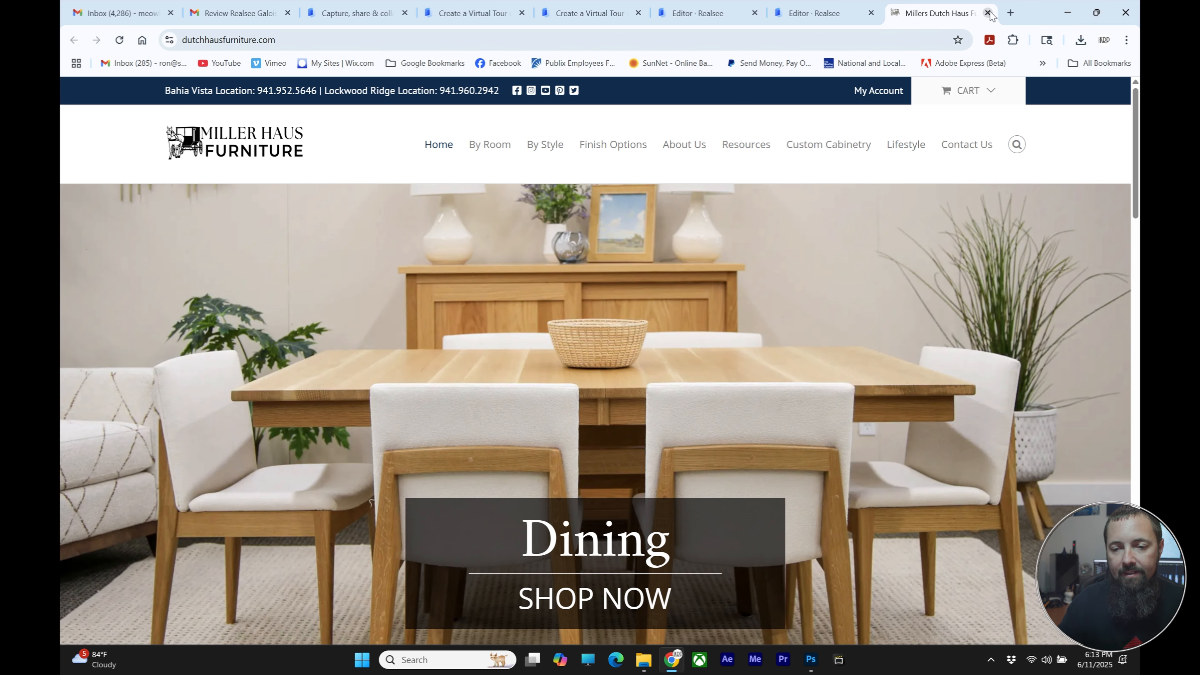
{"action": "left_click", "coordinate": [988, 13]}
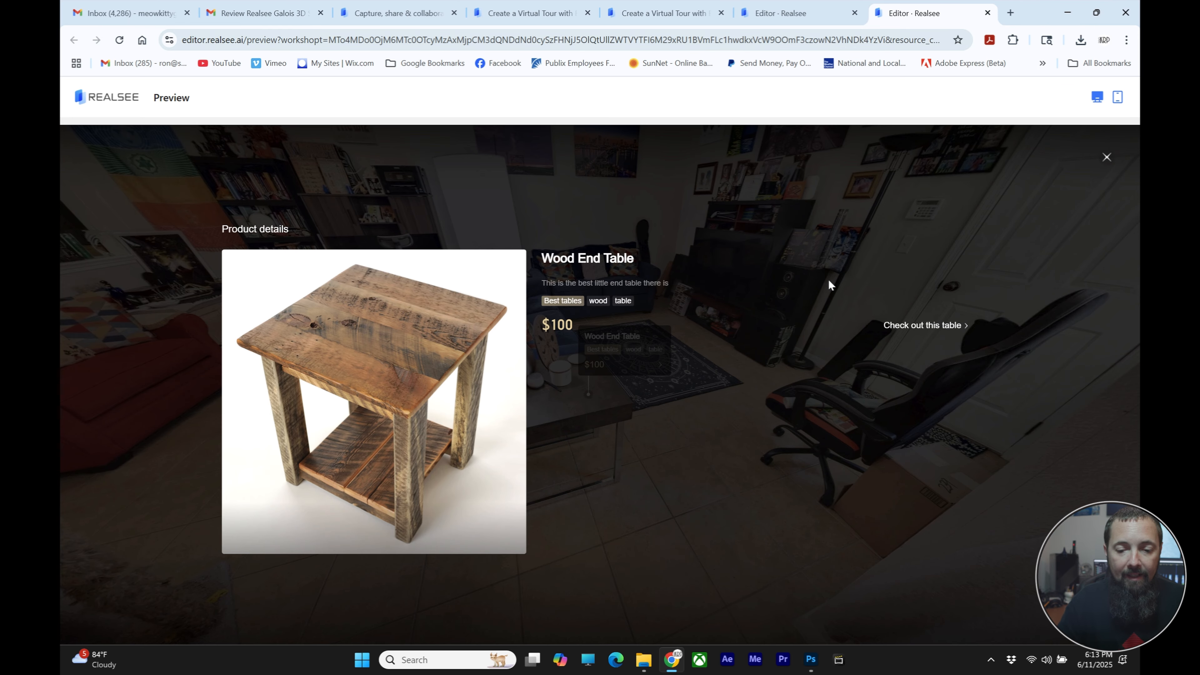
{"action": "left_click", "coordinate": [1107, 156]}
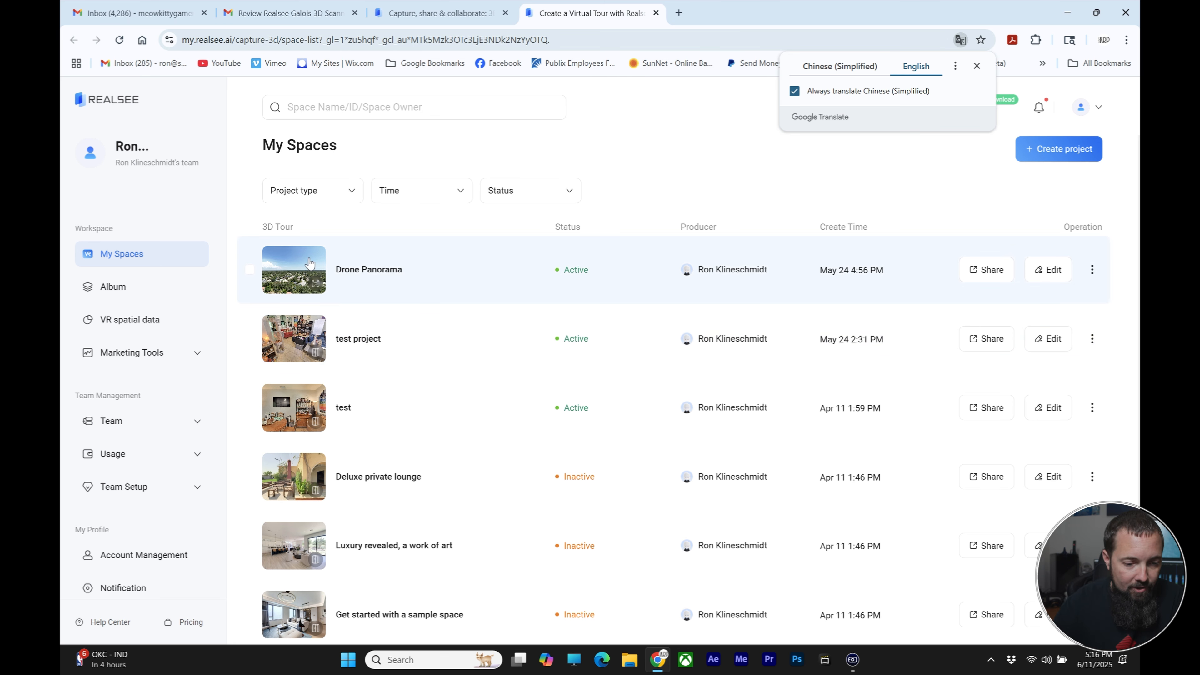
Step: Open the Drone Panorama space, look around its aerial view and open it for editing
{"action": "left_click", "coordinate": [294, 272]}
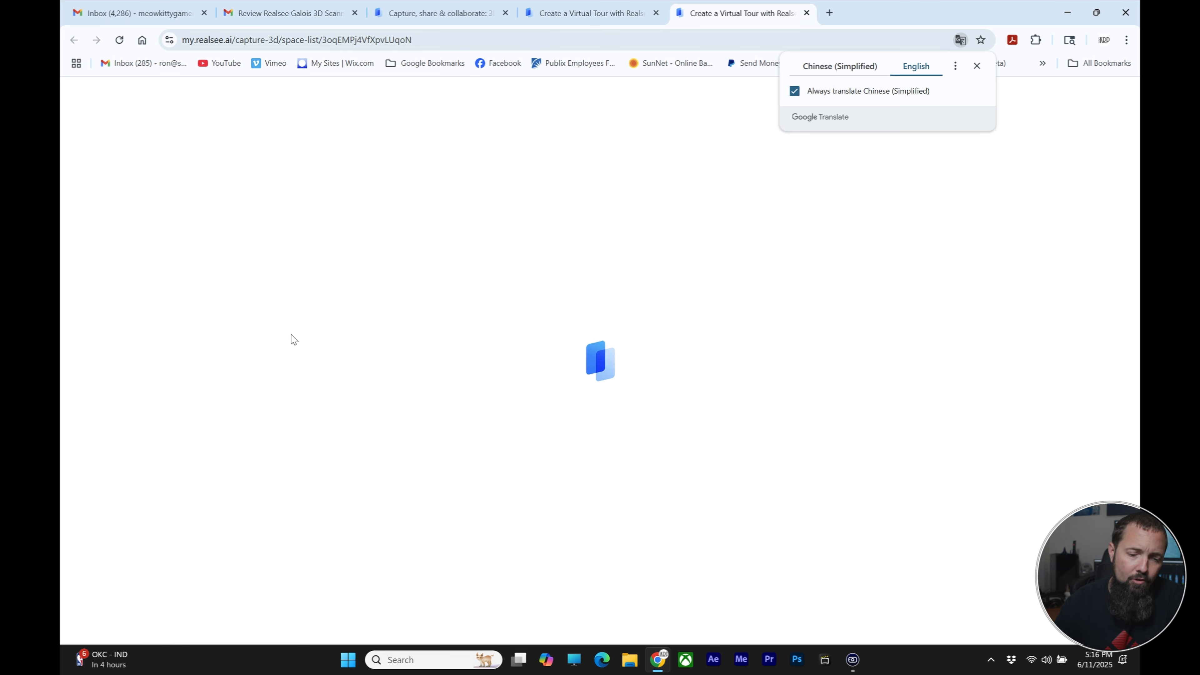
{"action": "left_click_drag", "start_coordinate": [803, 374], "coordinate": [582, 334]}
{"action": "left_click_drag", "start_coordinate": [912, 441], "coordinate": [575, 359]}
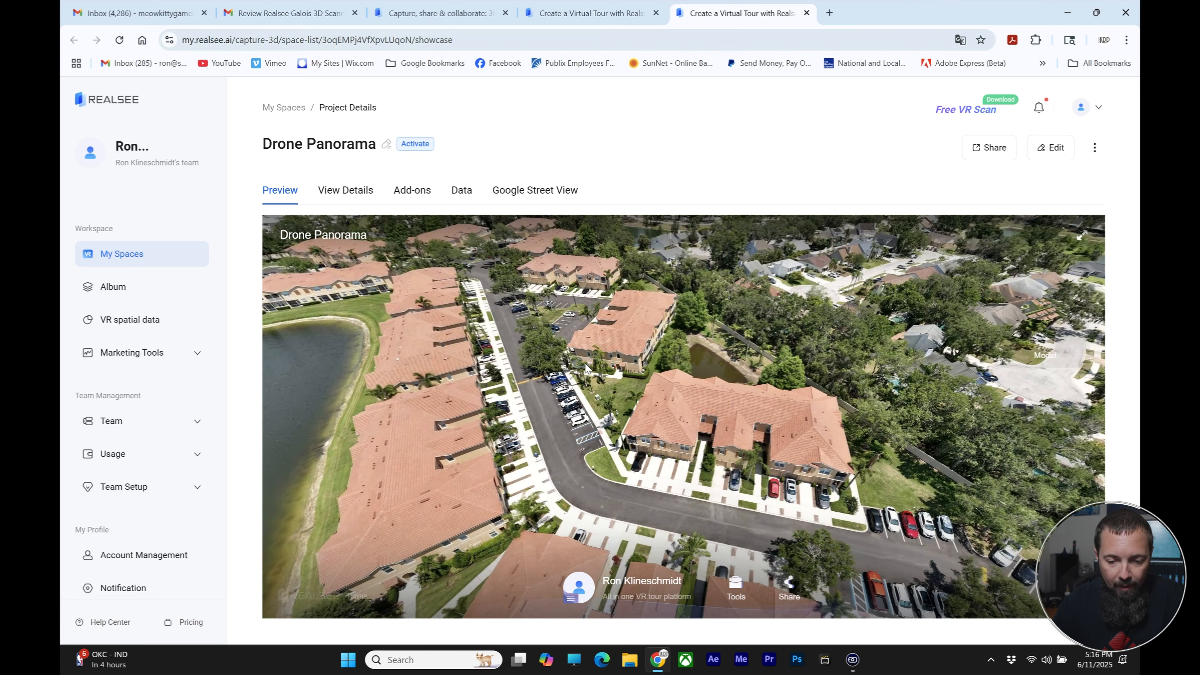
{"action": "left_click_drag", "start_coordinate": [871, 449], "coordinate": [714, 475]}
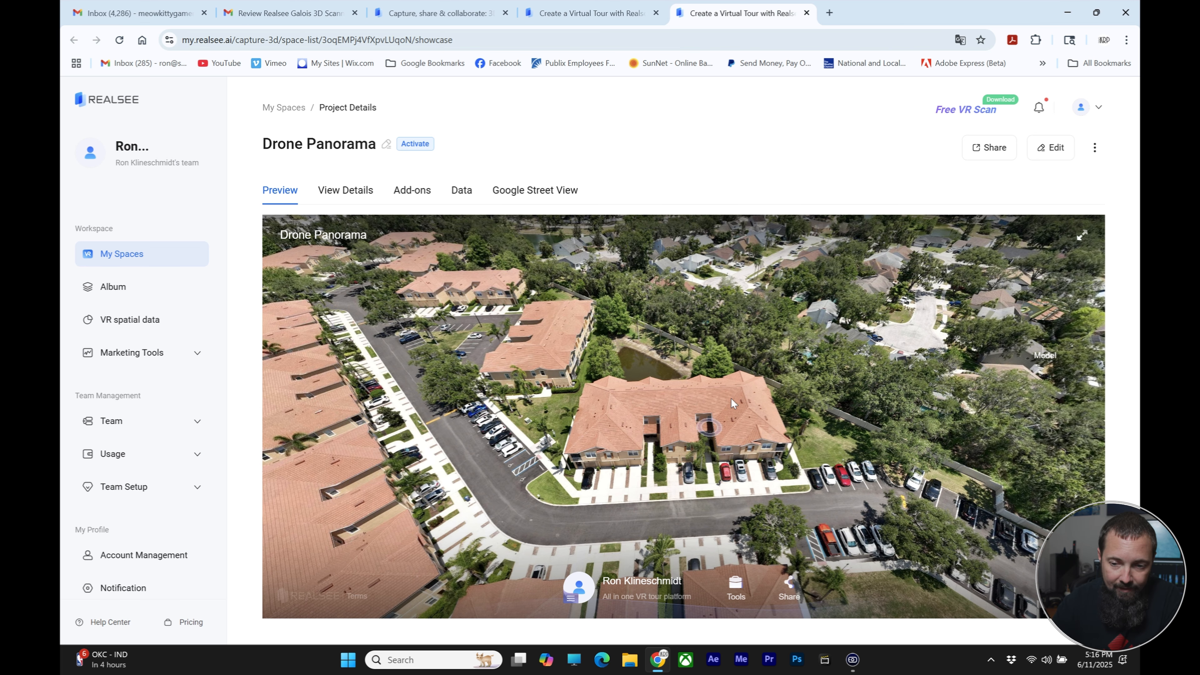
{"action": "left_click", "coordinate": [1051, 148]}
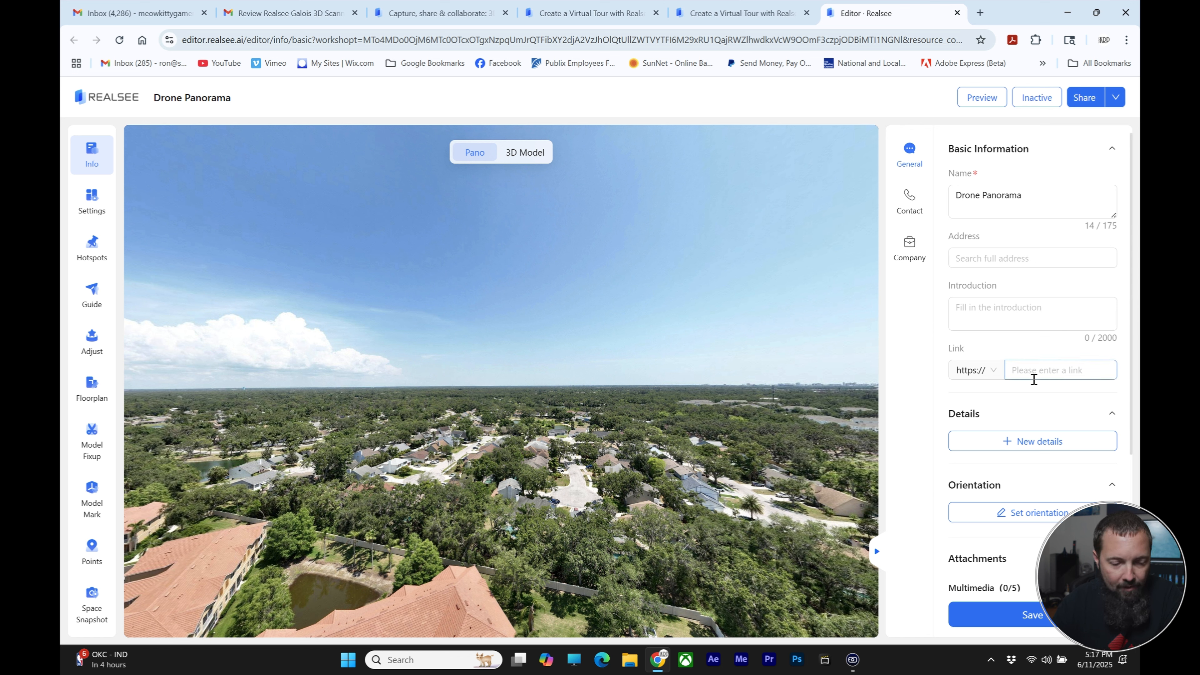
Step: Start a Space hotspot in the drone panorama and title it Go Inside
{"action": "left_click", "coordinate": [91, 247]}
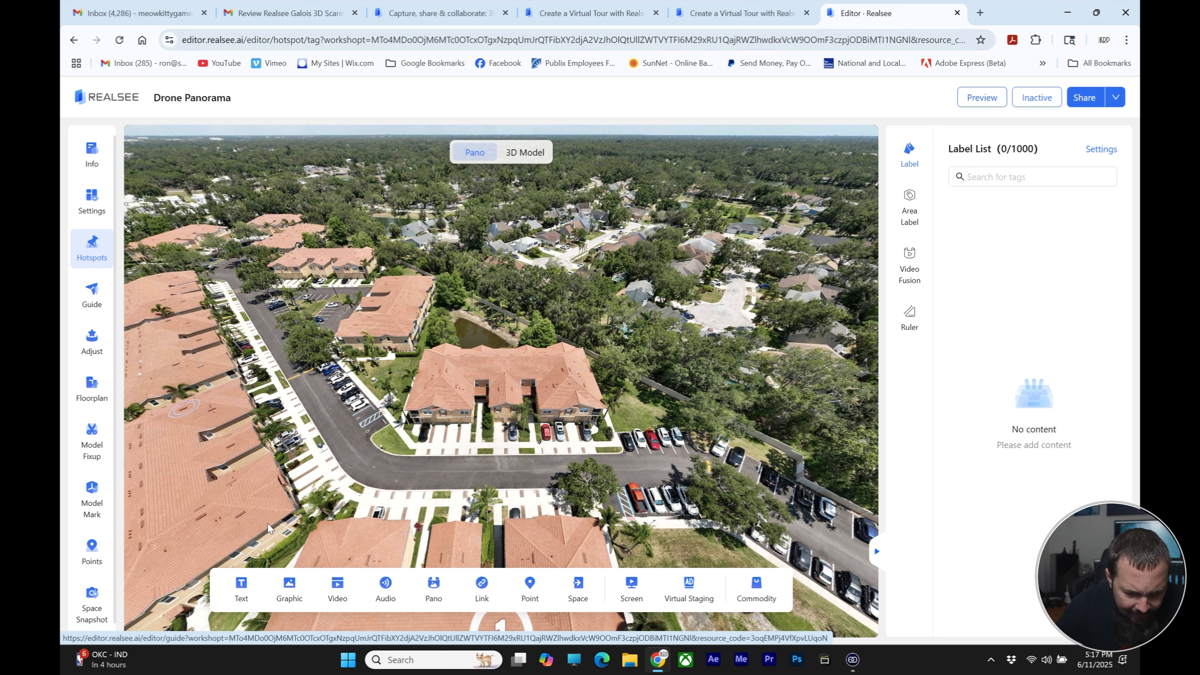
{"action": "left_click", "coordinate": [578, 589]}
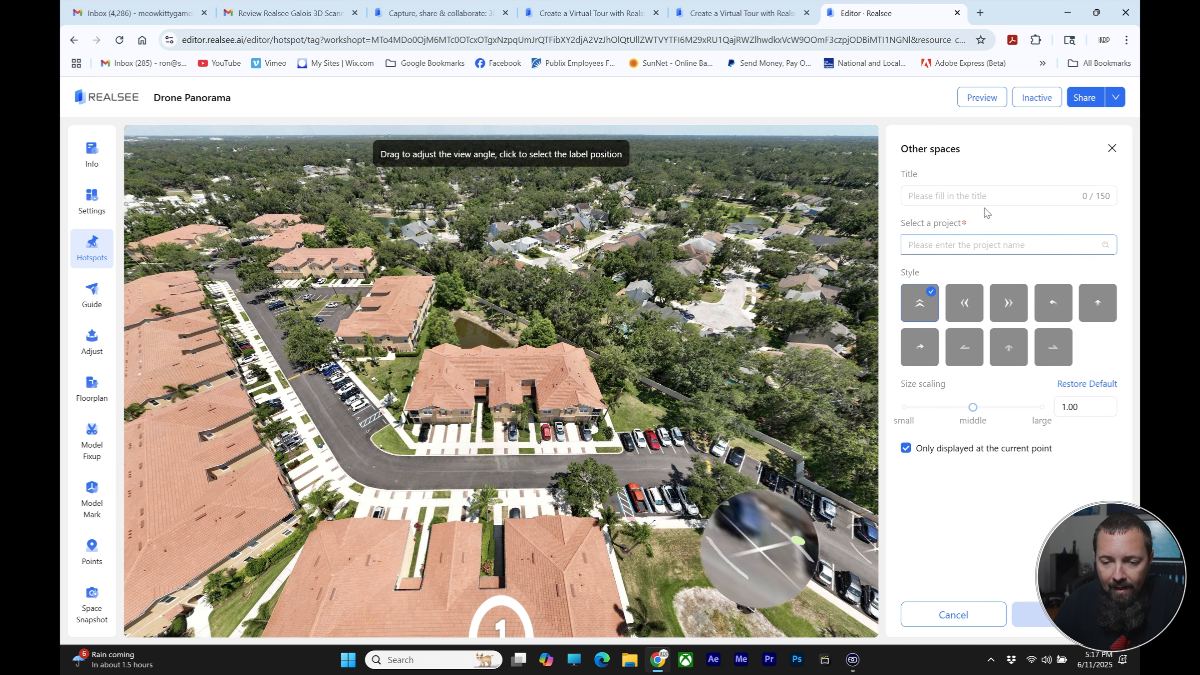
{"action": "left_click", "coordinate": [939, 195]}
{"action": "type", "text": "Go Inside"}
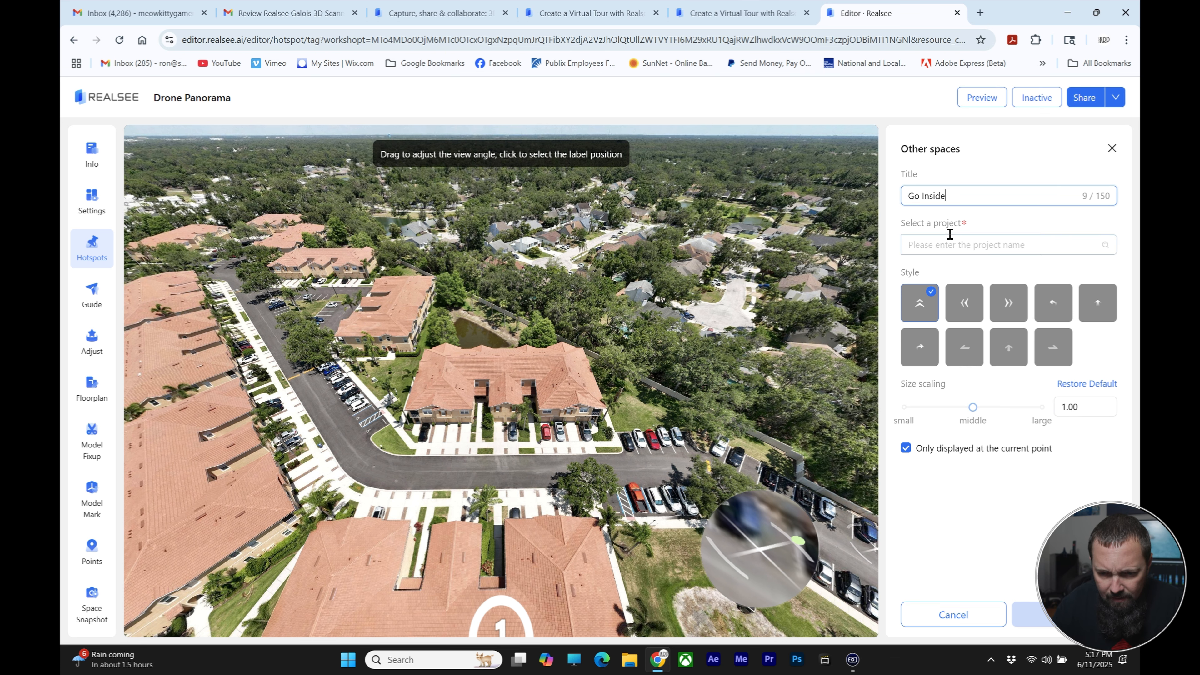
Step: Link the hotspot to test project, place it on the road in front of the central building and save it
{"action": "left_click", "coordinate": [954, 245]}
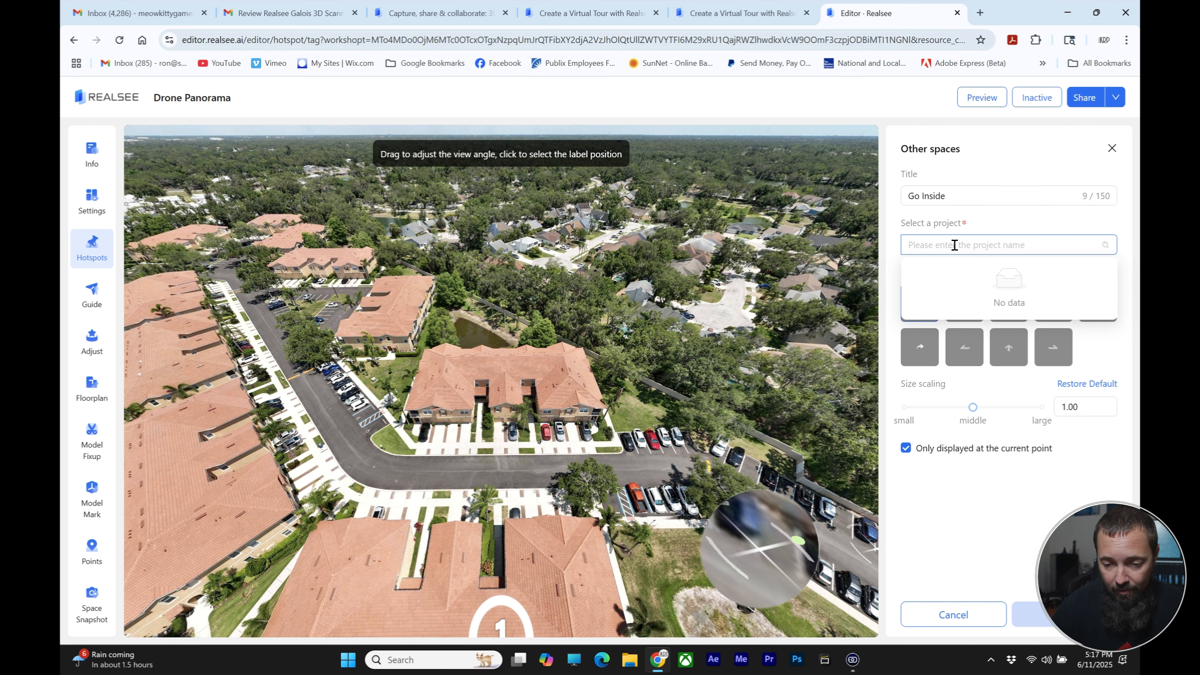
{"action": "type", "text": "test"}
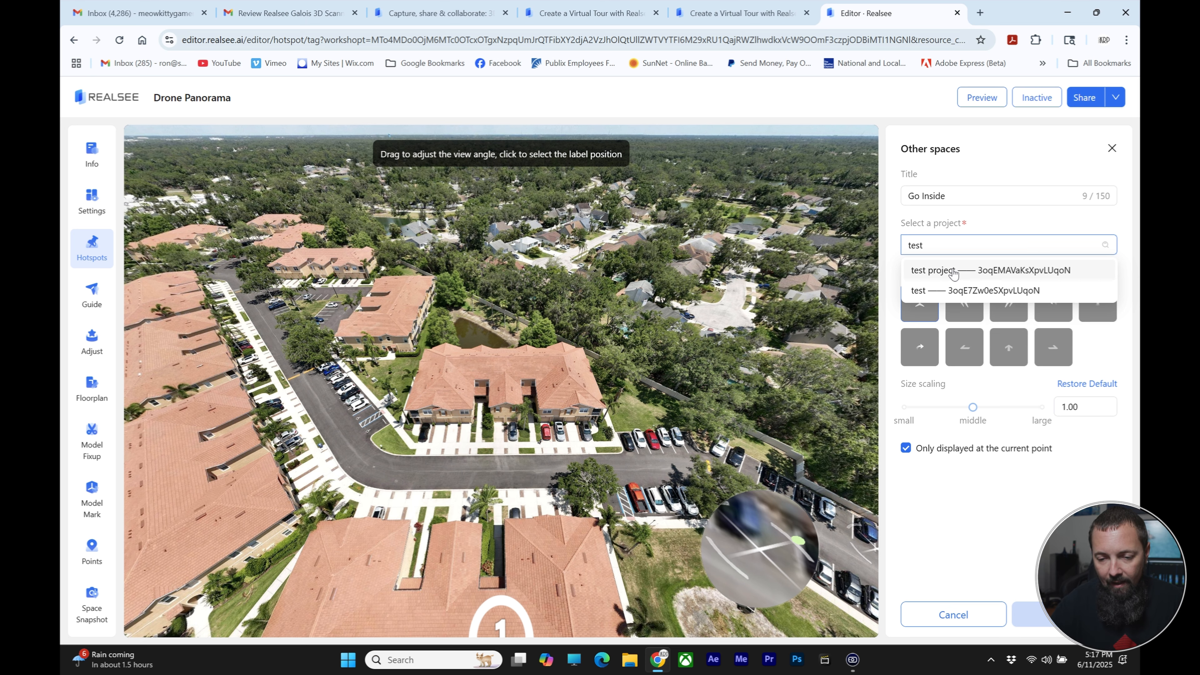
{"action": "left_click", "coordinate": [927, 271]}
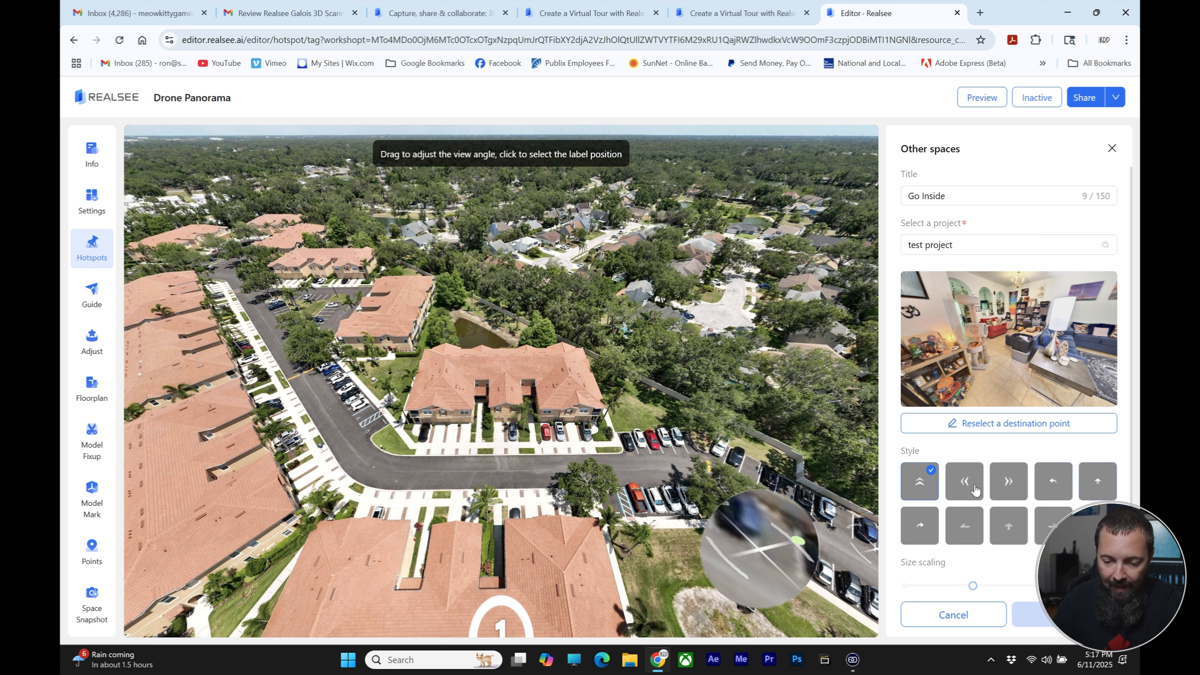
{"action": "left_click", "coordinate": [536, 469]}
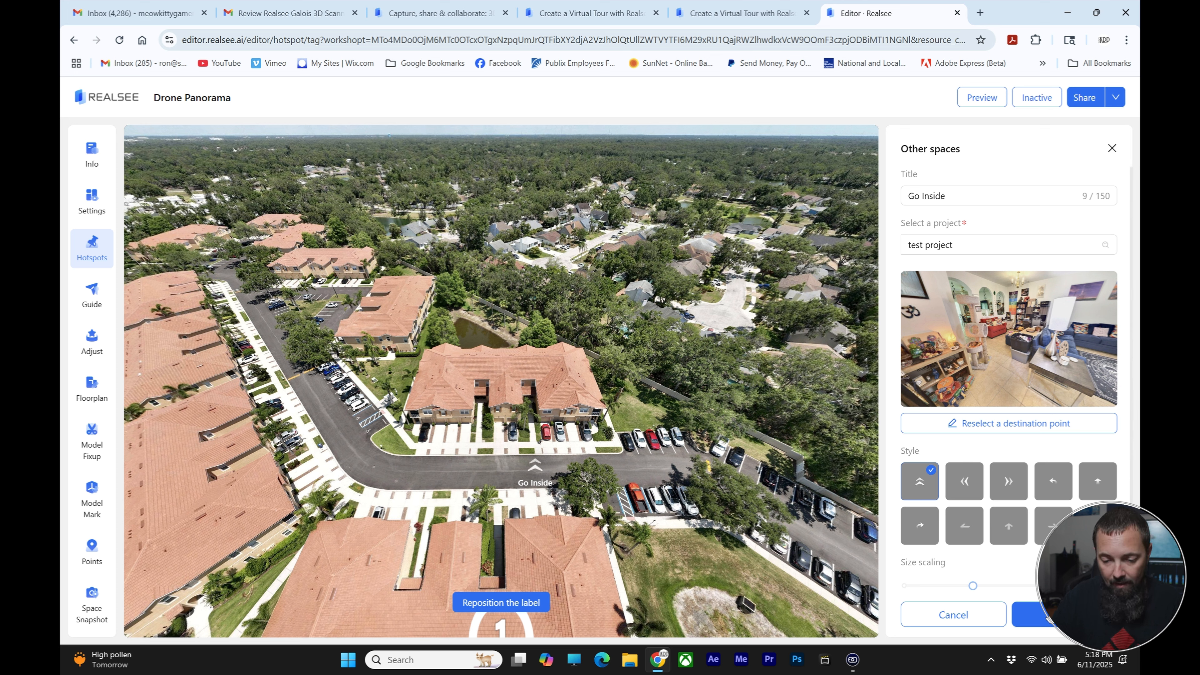
{"action": "left_click", "coordinate": [1032, 615]}
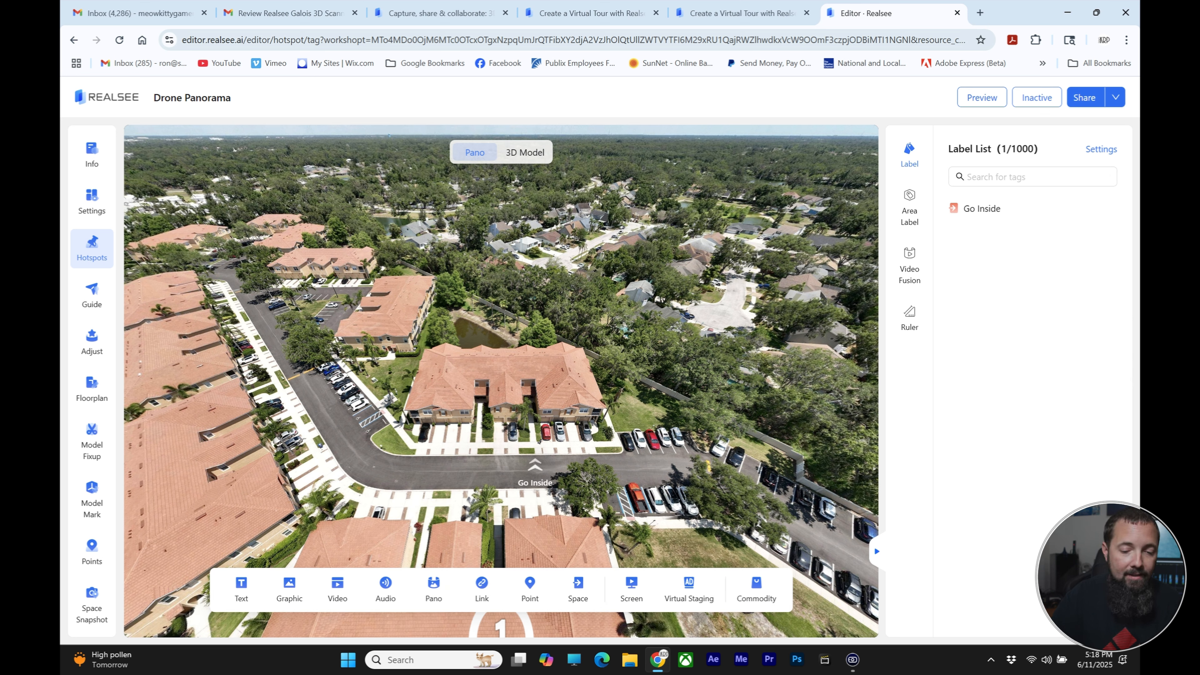
Step: Preview the drone panorama, follow the Go Inside hotspot into test project, go back and close the preview
{"action": "left_click", "coordinate": [982, 97]}
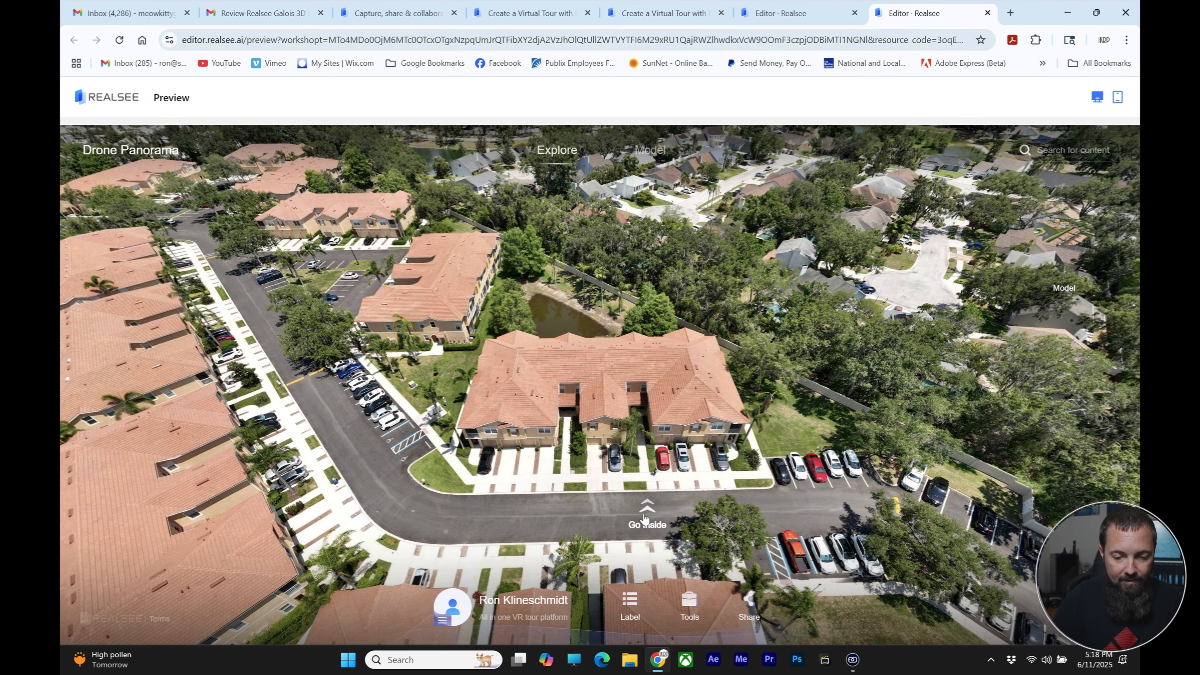
{"action": "left_click", "coordinate": [647, 509]}
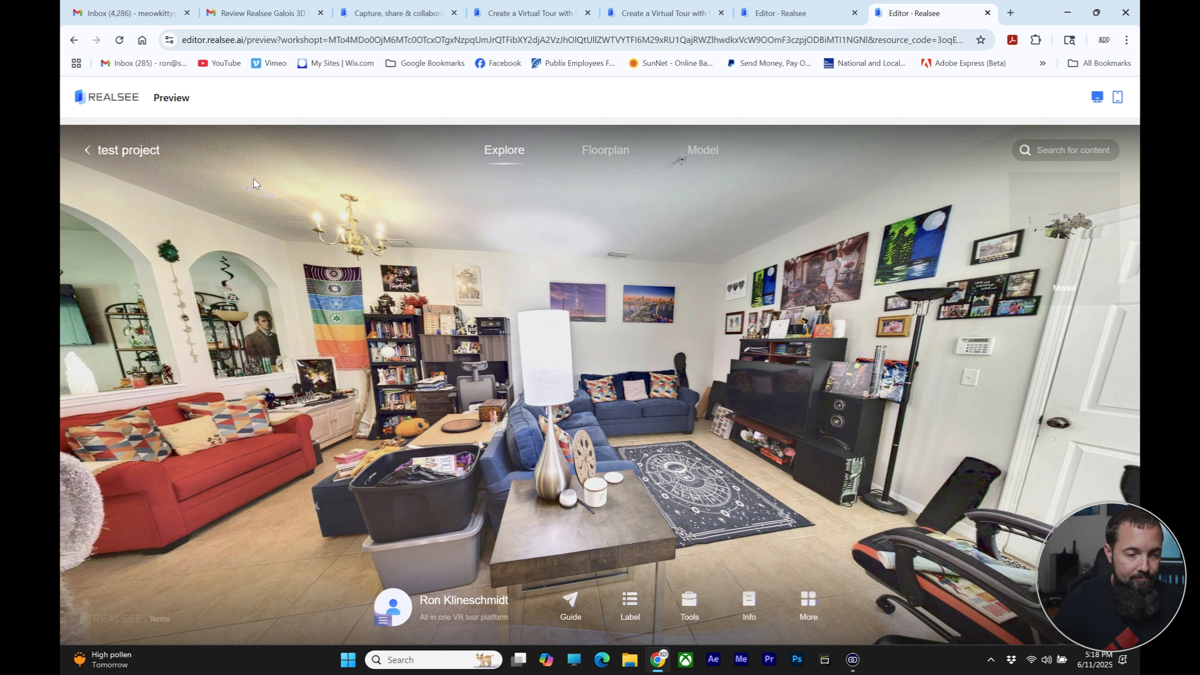
{"action": "left_click", "coordinate": [89, 151]}
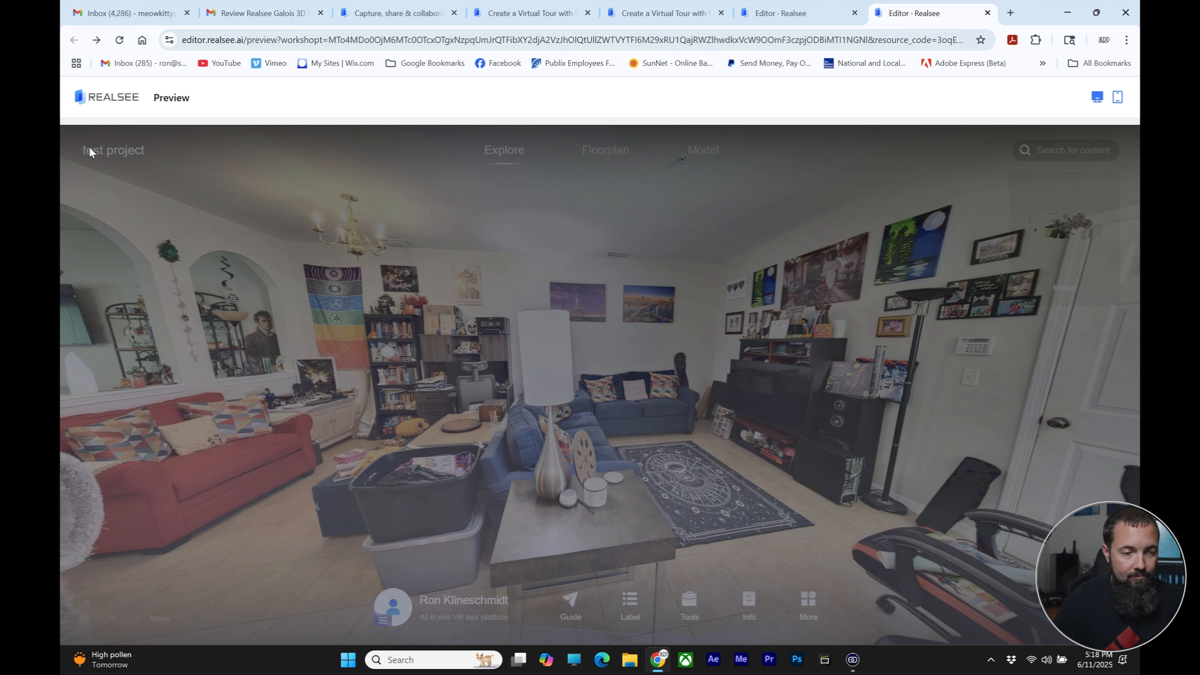
{"action": "left_click", "coordinate": [988, 13]}
Step: Leave the Drone Panorama project, open test project in the editor and move to the living room view facing the end table
{"action": "left_click", "coordinate": [957, 13]}
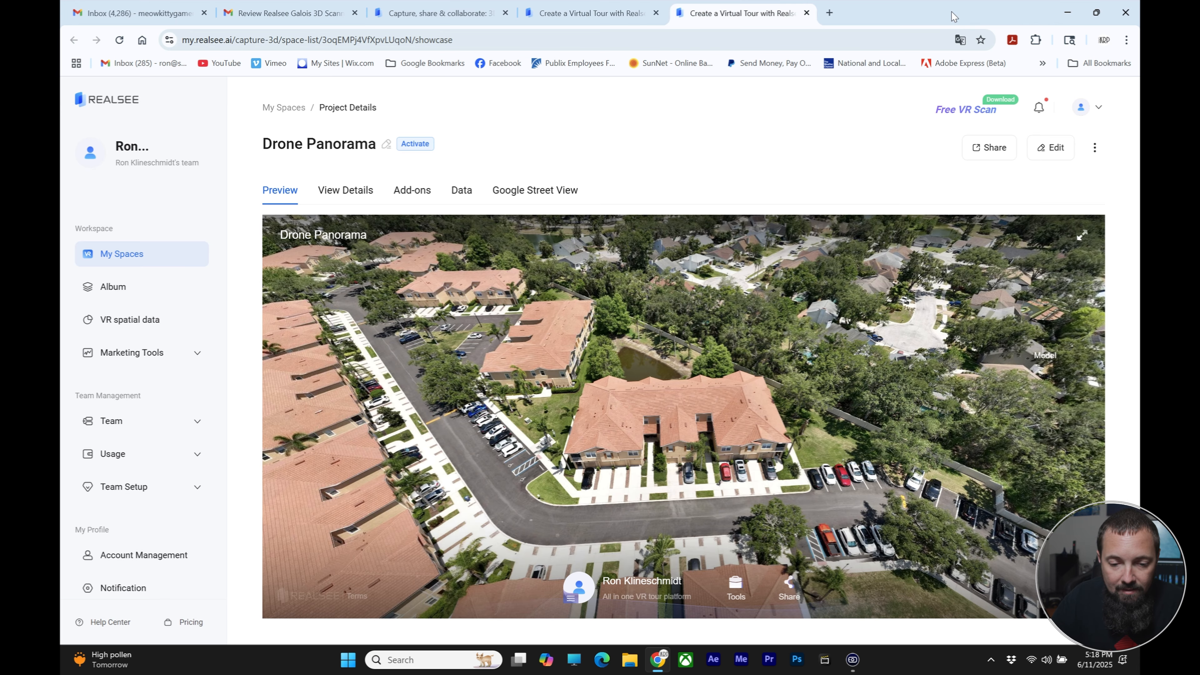
{"action": "left_click", "coordinate": [807, 13]}
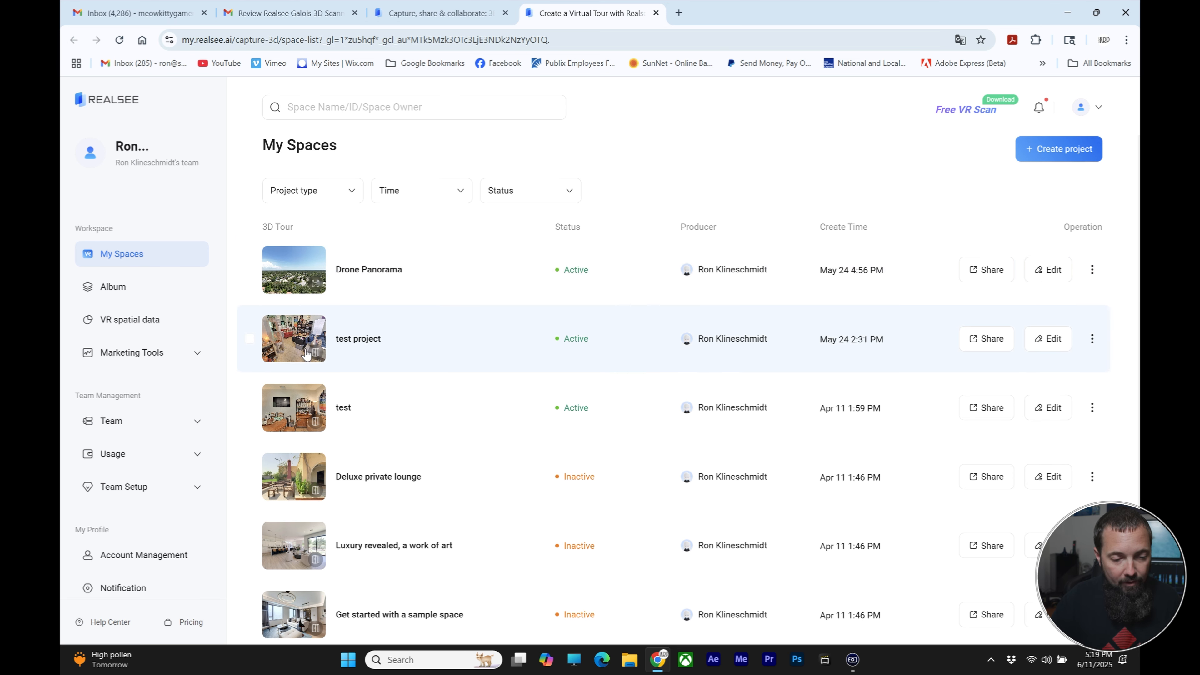
{"action": "left_click", "coordinate": [296, 344]}
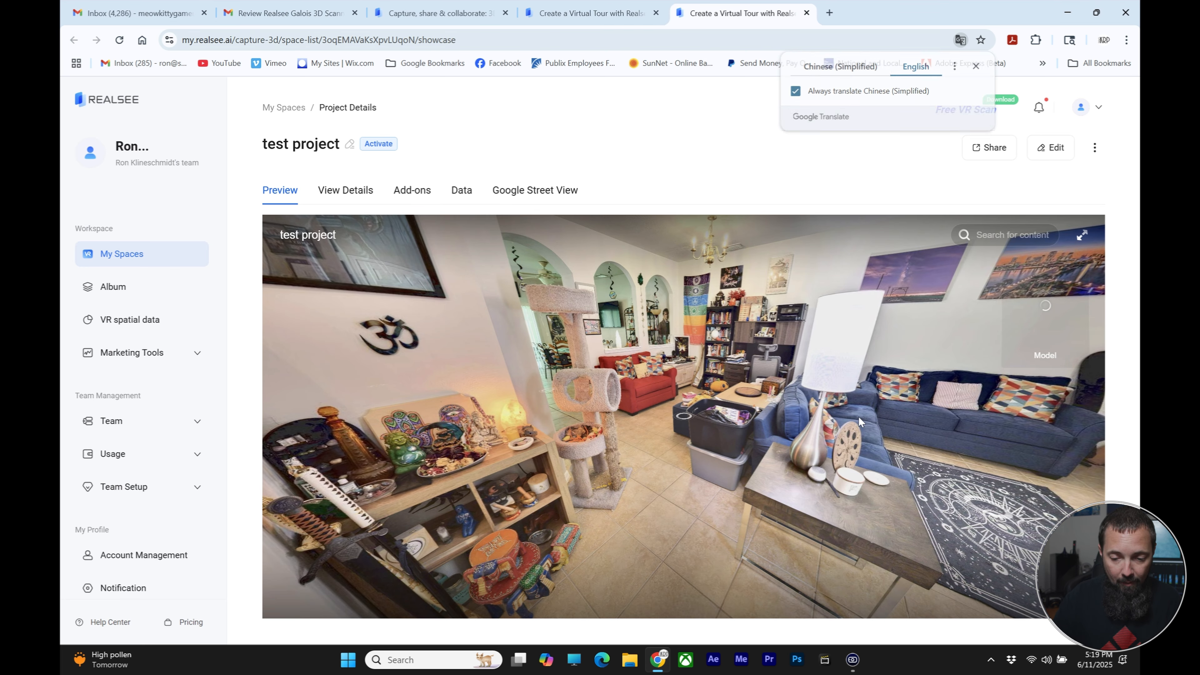
{"action": "left_click", "coordinate": [1051, 147]}
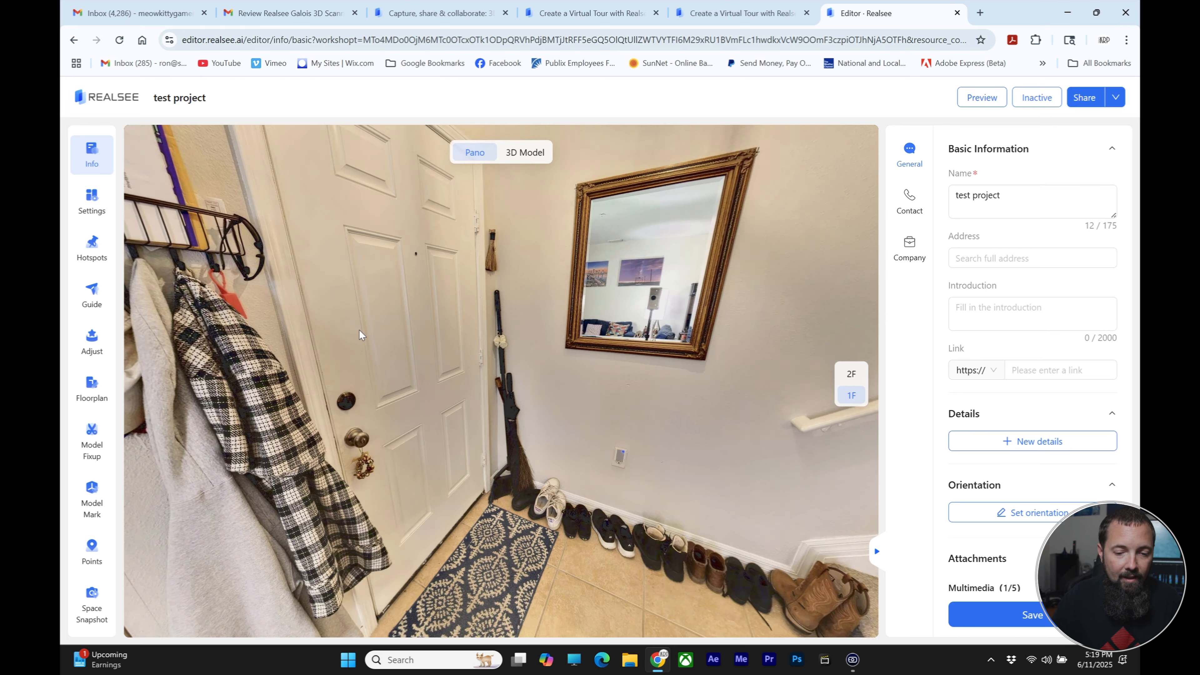
{"action": "left_click_drag", "start_coordinate": [739, 332], "coordinate": [391, 326]}
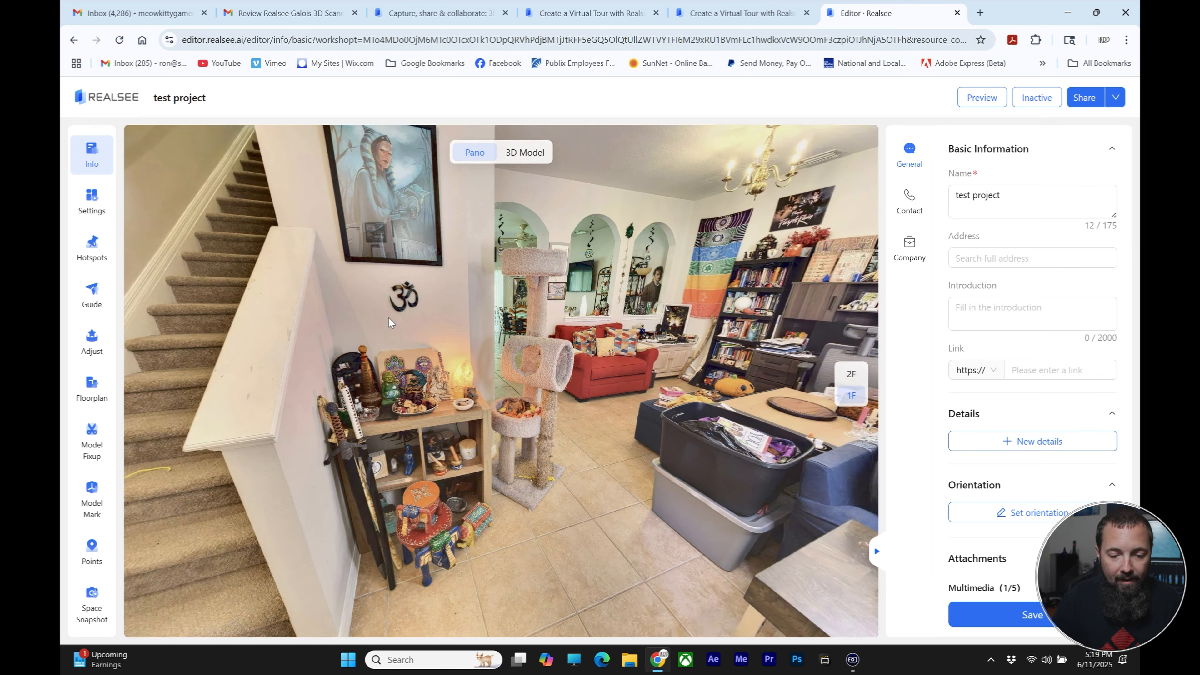
{"action": "left_click", "coordinate": [727, 376]}
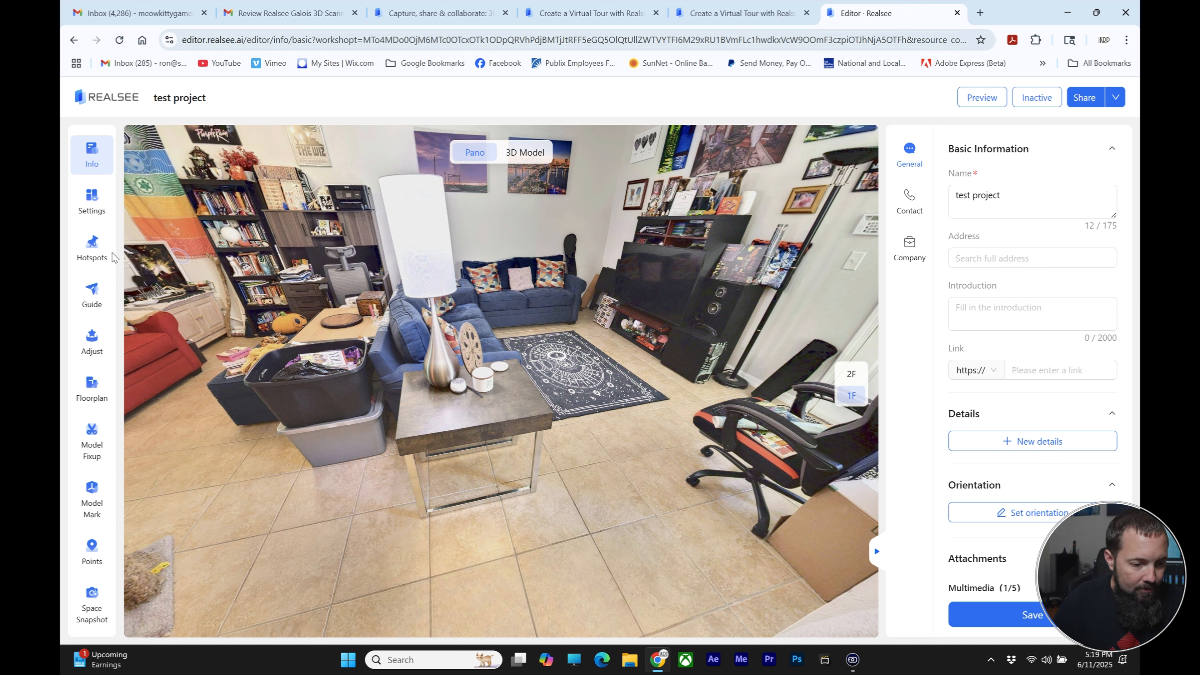
Step: Start a Pano hotspot in the living room and upload DJI_0037.JPG from the Desktop as its panorama
{"action": "left_click", "coordinate": [99, 251]}
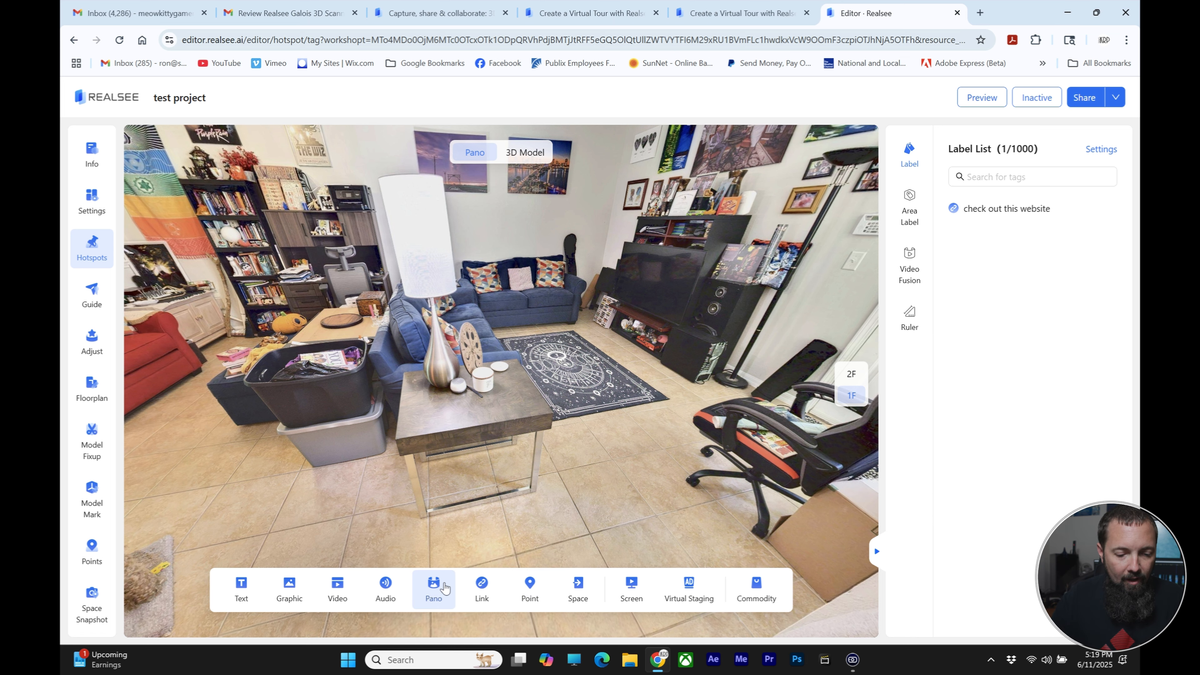
{"action": "left_click", "coordinate": [436, 586]}
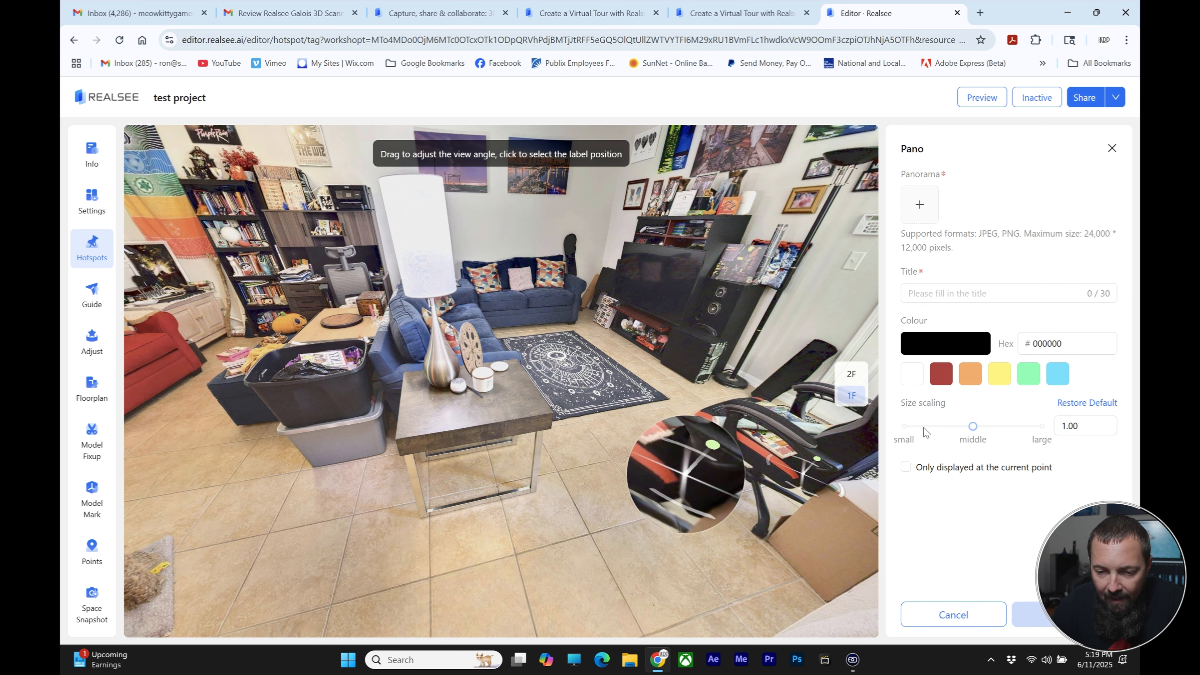
{"action": "left_click", "coordinate": [920, 205]}
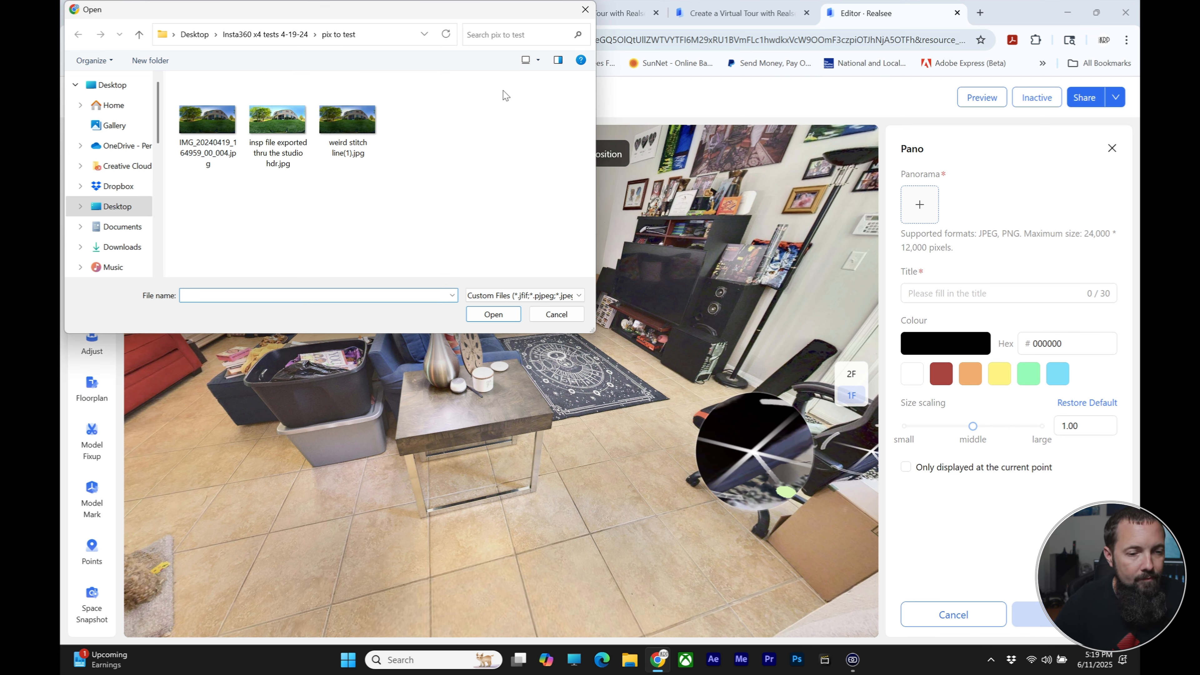
{"action": "left_click", "coordinate": [201, 35]}
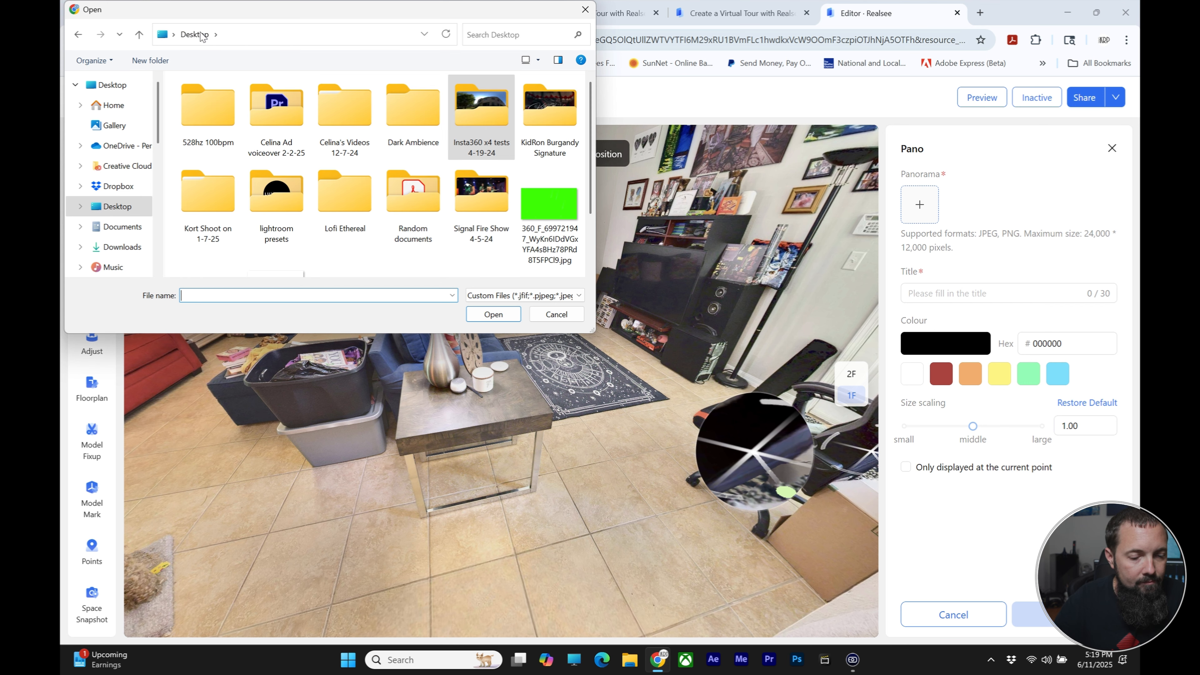
{"action": "left_click_drag", "start_coordinate": [591, 172], "coordinate": [592, 232]}
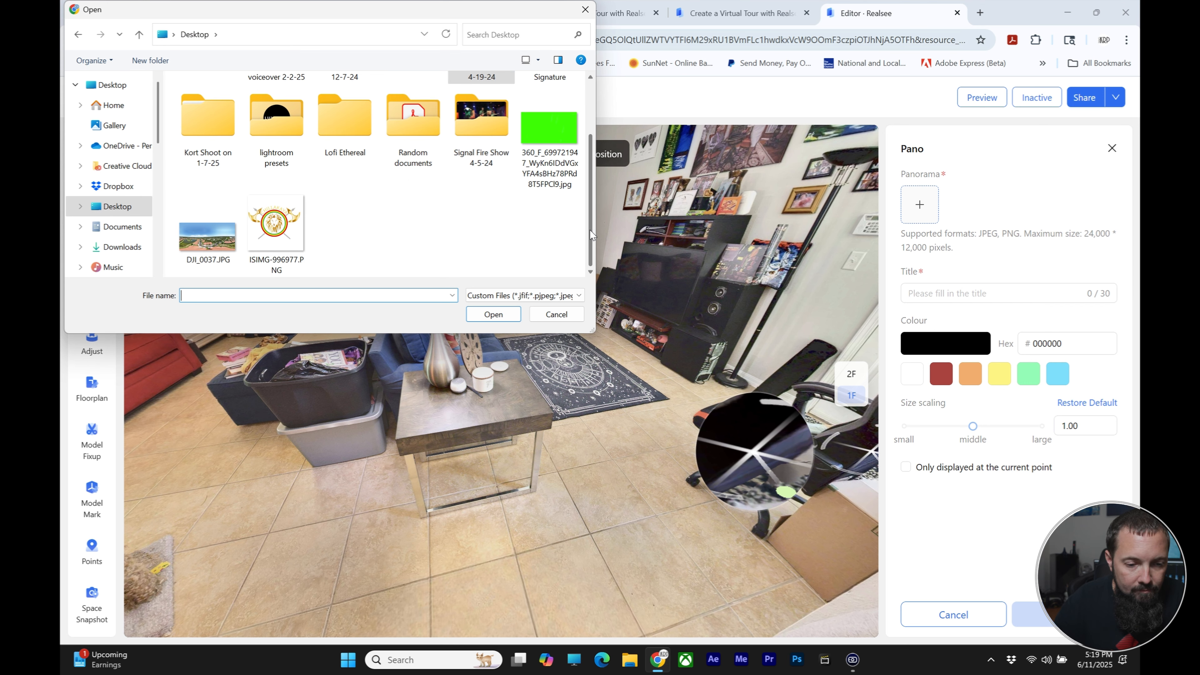
{"action": "double_click", "coordinate": [199, 230]}
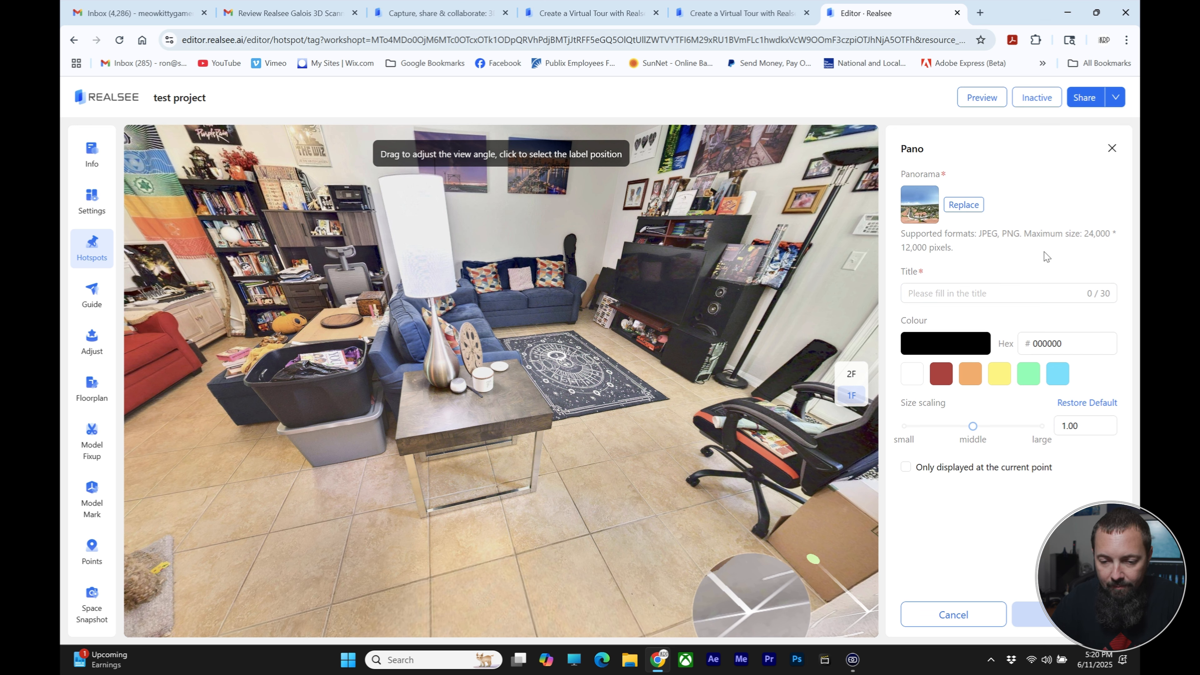
Step: Title the hotspot Aerial Pano, set its size scaling to large (1.20), place it on the end table and save it
{"action": "left_click", "coordinate": [980, 293]}
{"action": "type", "text": "Aerial Pano"}
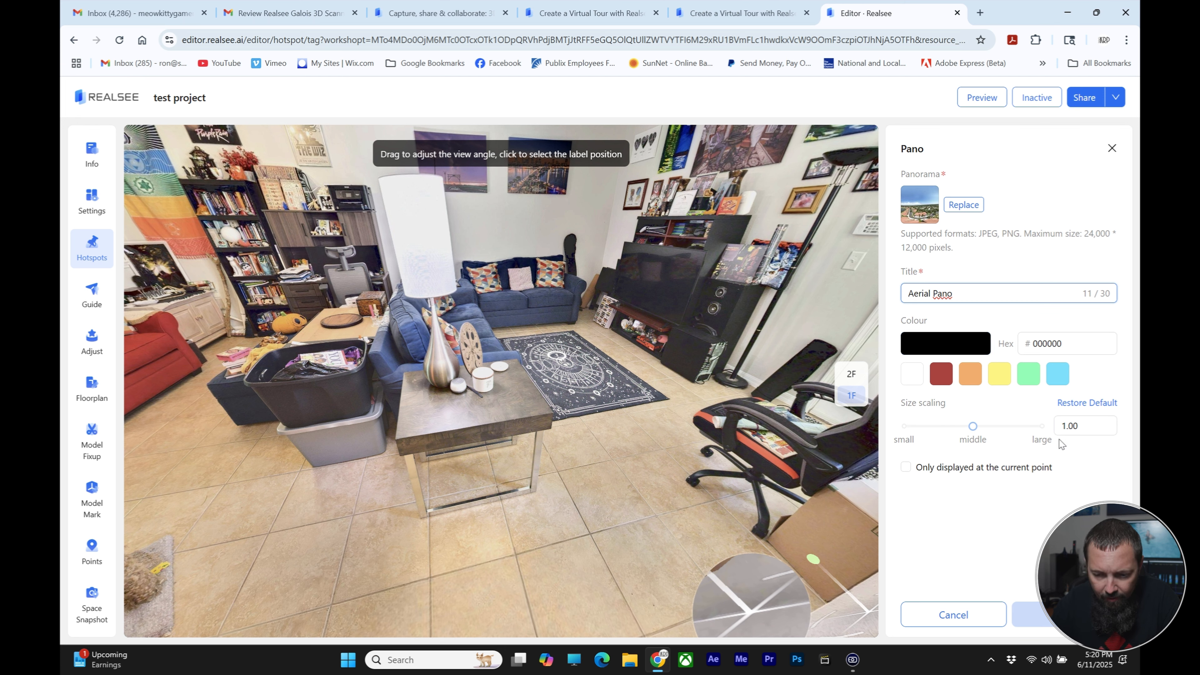
{"action": "left_click", "coordinate": [1038, 432]}
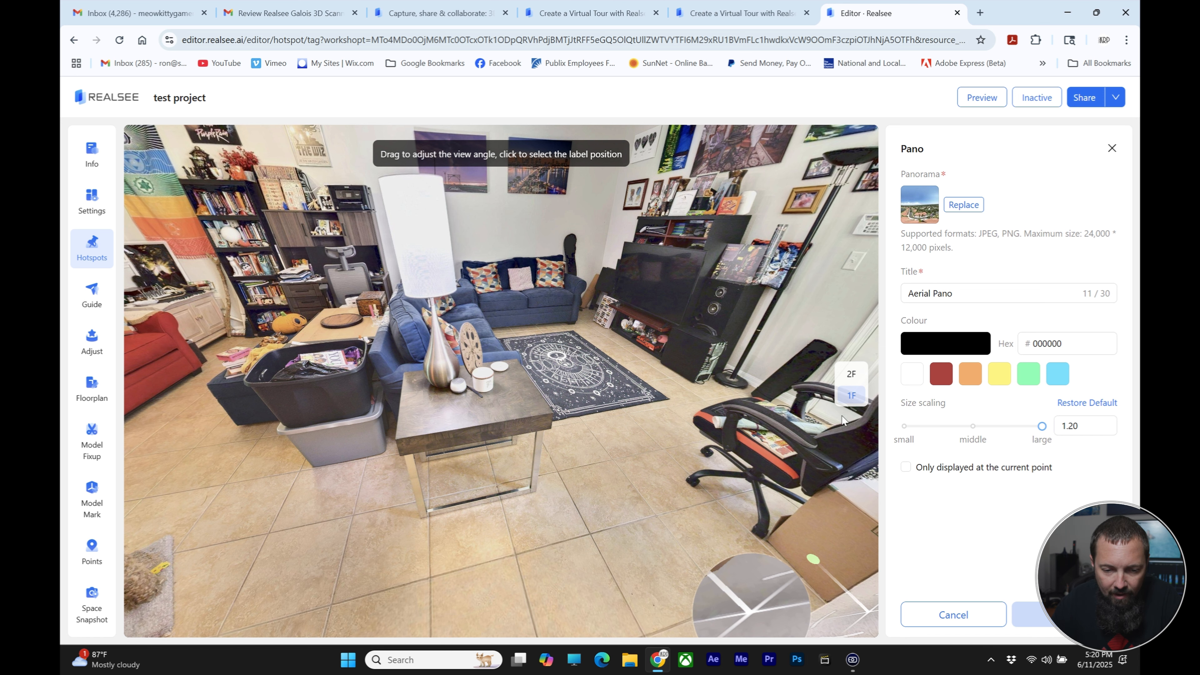
{"action": "left_click", "coordinate": [518, 400]}
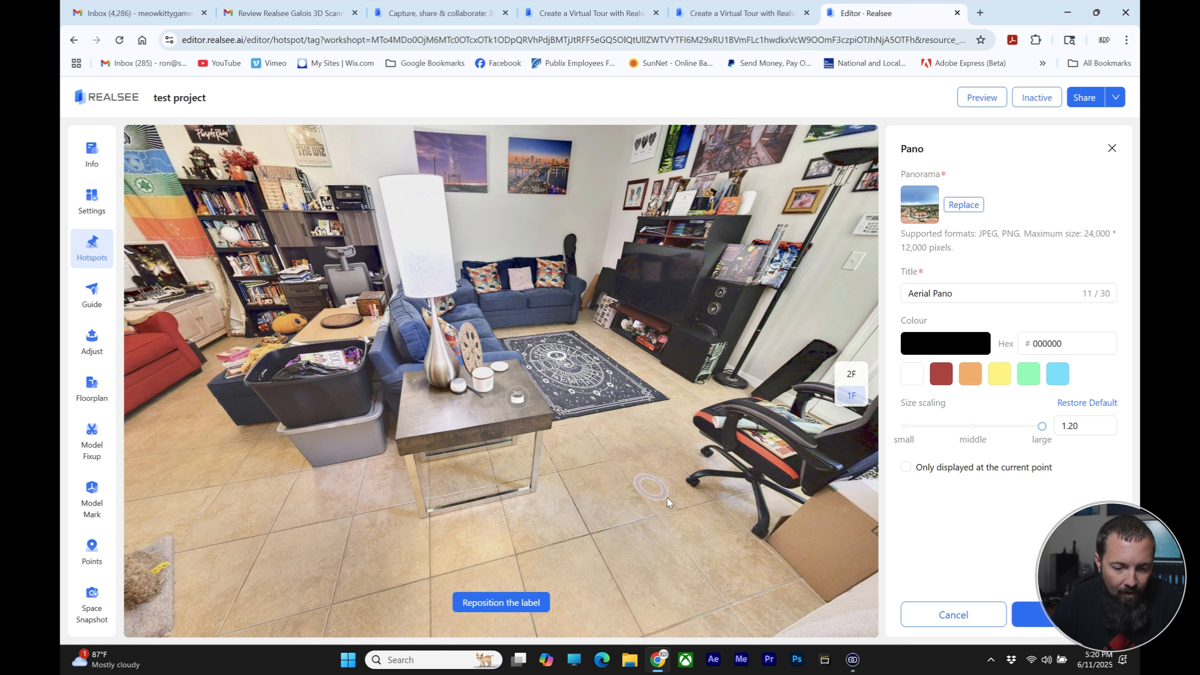
{"action": "mouse_move", "coordinate": [526, 402]}
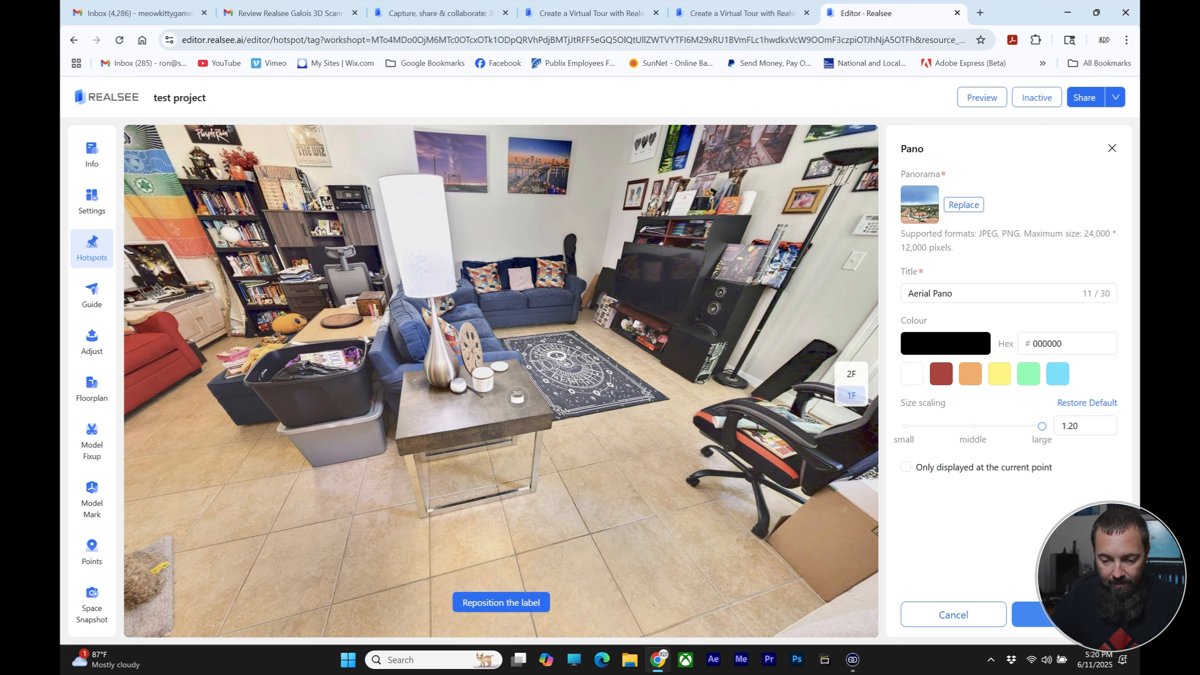
{"action": "left_click", "coordinate": [1051, 618]}
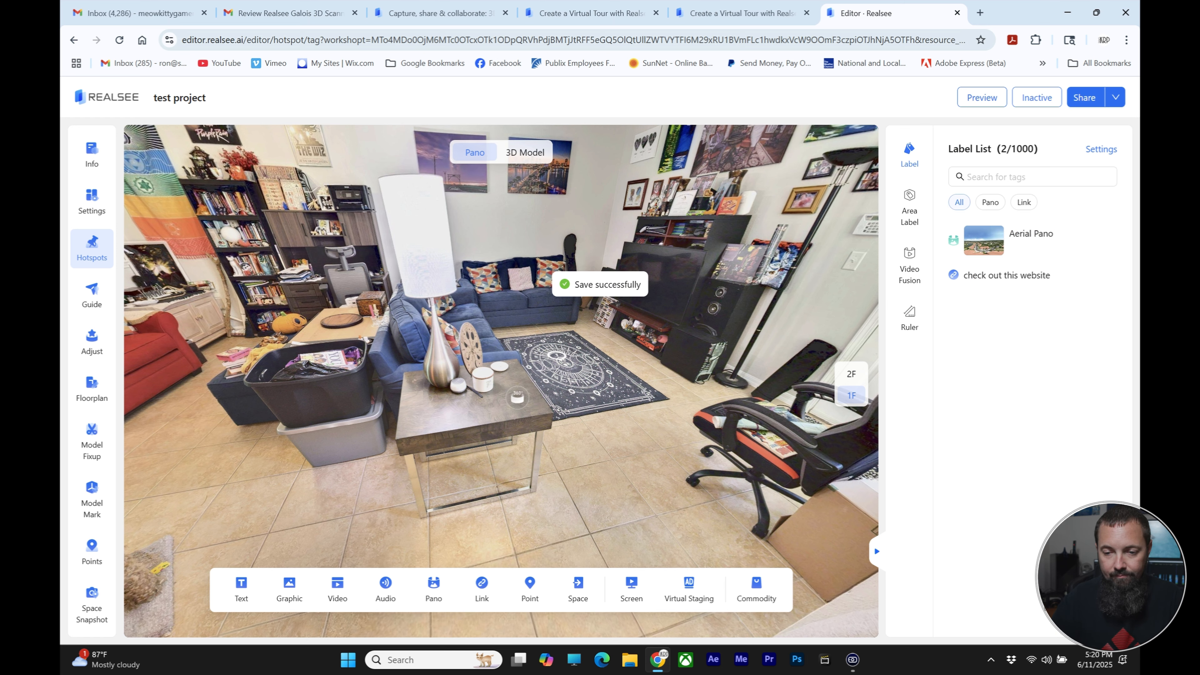
Step: Preview the tour, move to the end table and open the Aerial Pano hotspot
{"action": "left_click", "coordinate": [982, 98]}
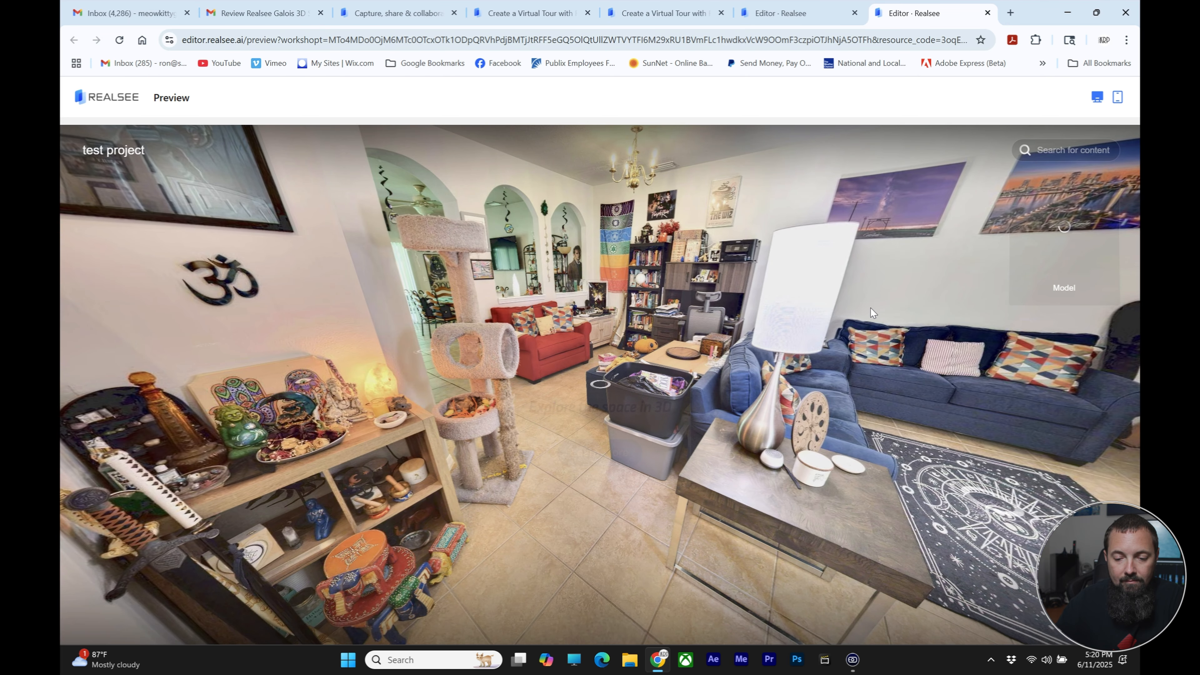
{"action": "left_click", "coordinate": [600, 525]}
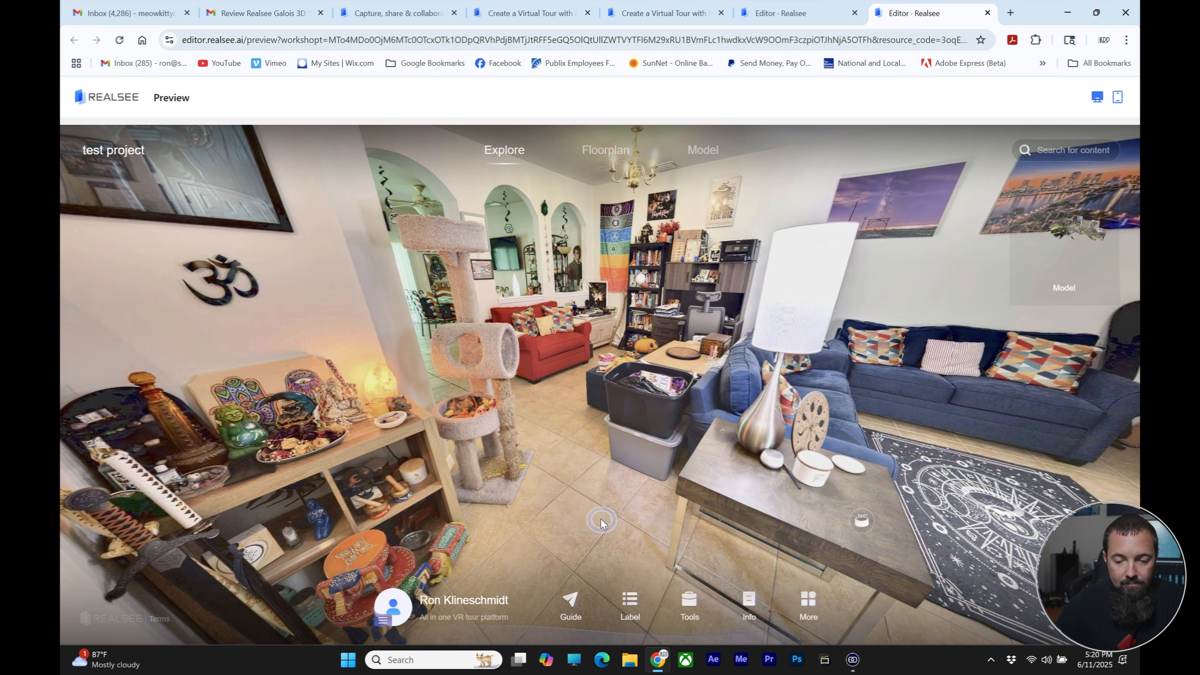
{"action": "left_click", "coordinate": [659, 385]}
{"action": "left_click", "coordinate": [465, 353]}
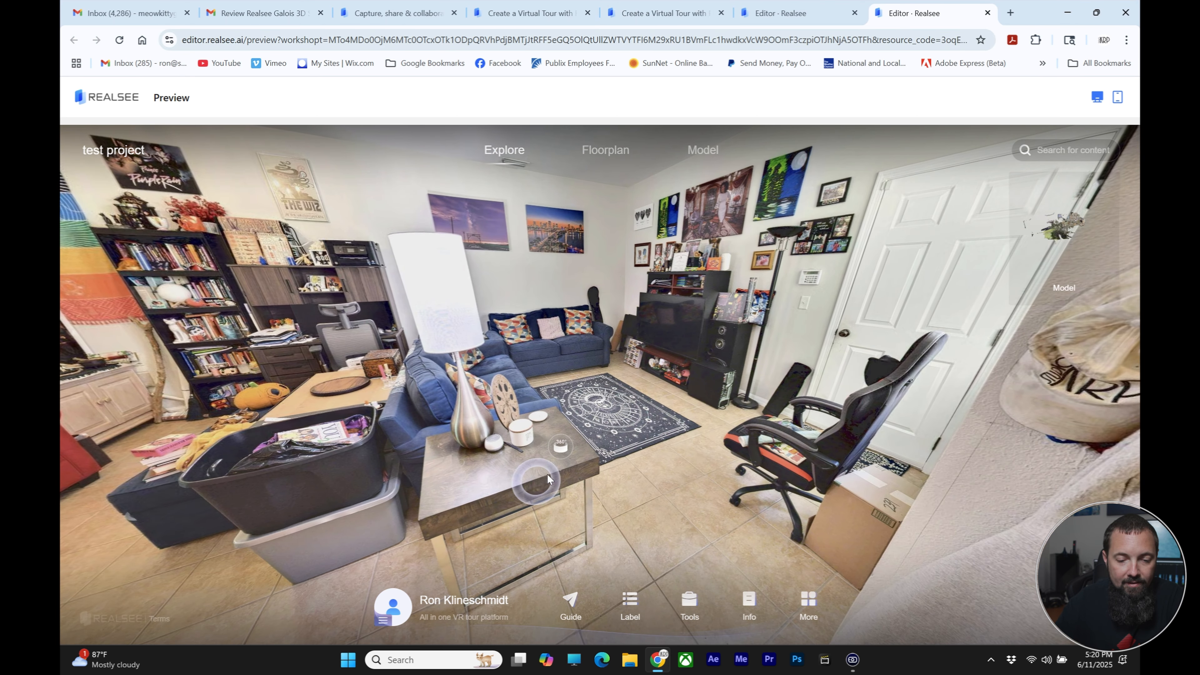
{"action": "mouse_move", "coordinate": [561, 450]}
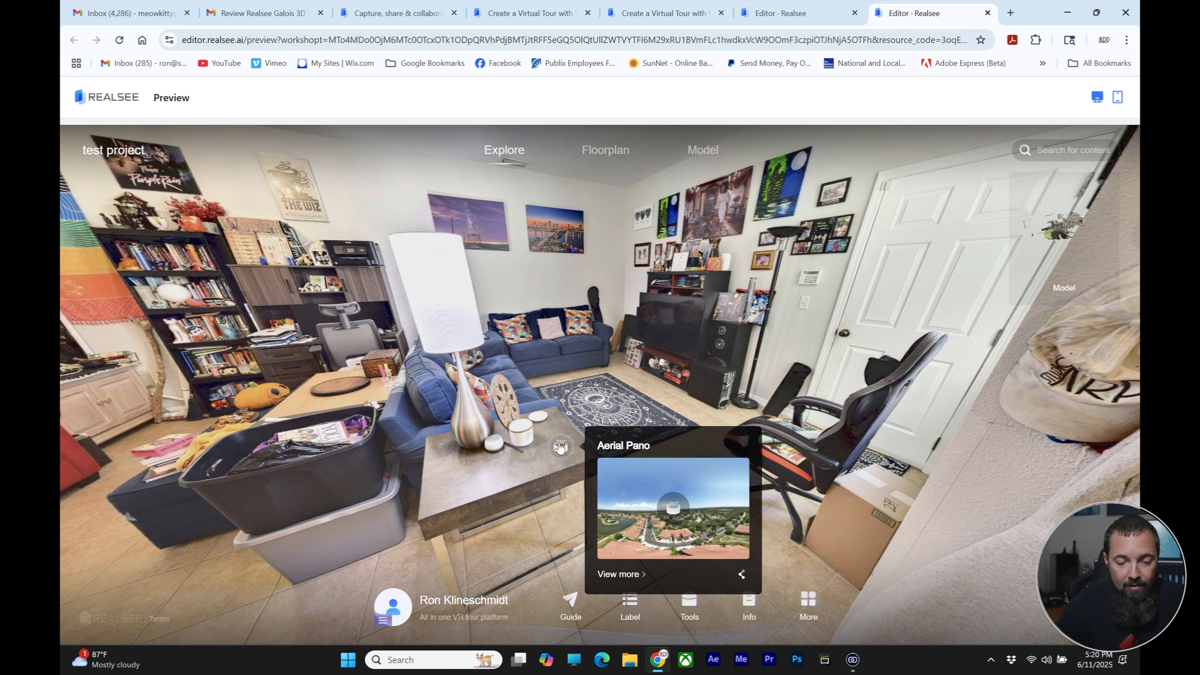
{"action": "left_click", "coordinate": [561, 447]}
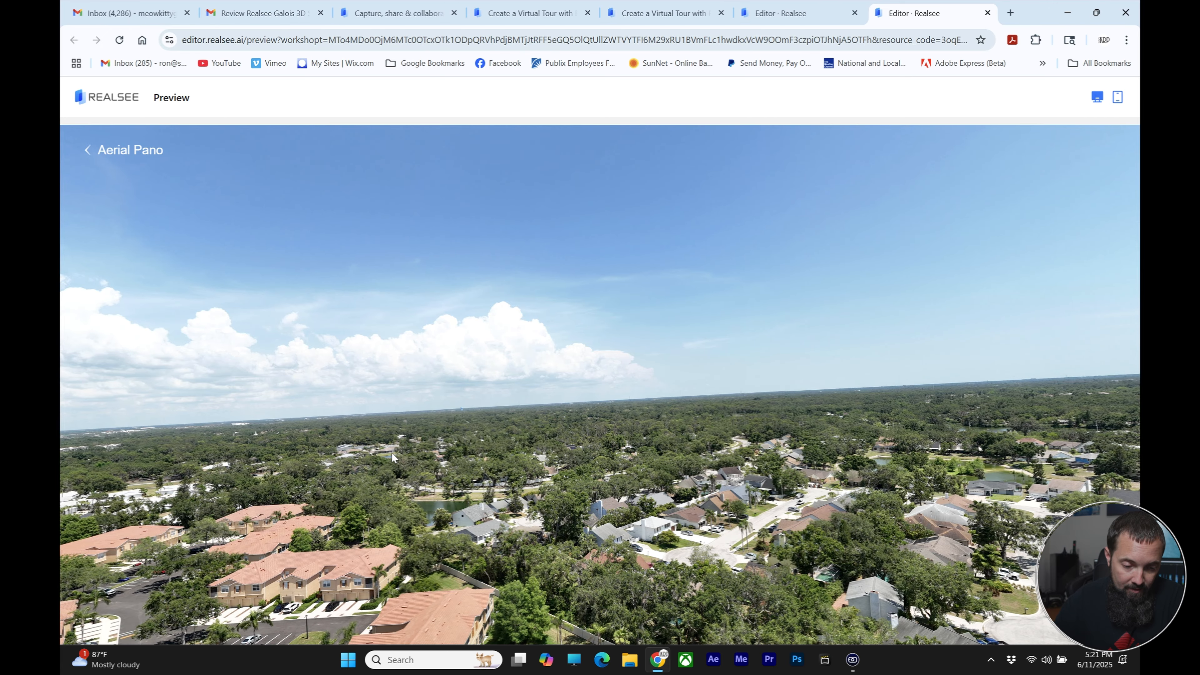
Step: Look around the aerial panorama over the surrounding buildings and return to the interior tour
{"action": "left_click_drag", "start_coordinate": [392, 454], "coordinate": [727, 241]}
{"action": "left_click_drag", "start_coordinate": [582, 496], "coordinate": [602, 320]}
{"action": "left_click_drag", "start_coordinate": [774, 390], "coordinate": [538, 402]}
{"action": "left_click_drag", "start_coordinate": [964, 331], "coordinate": [695, 378]}
{"action": "left_click_drag", "start_coordinate": [425, 265], "coordinate": [676, 383]}
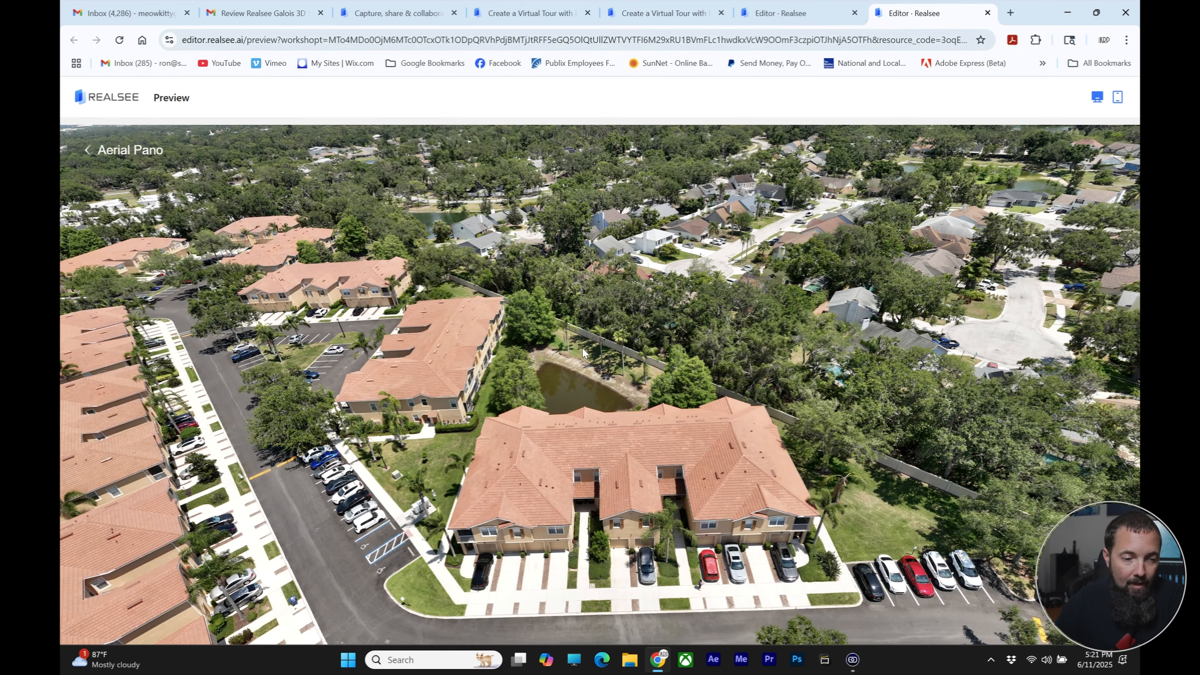
{"action": "left_click", "coordinate": [90, 151]}
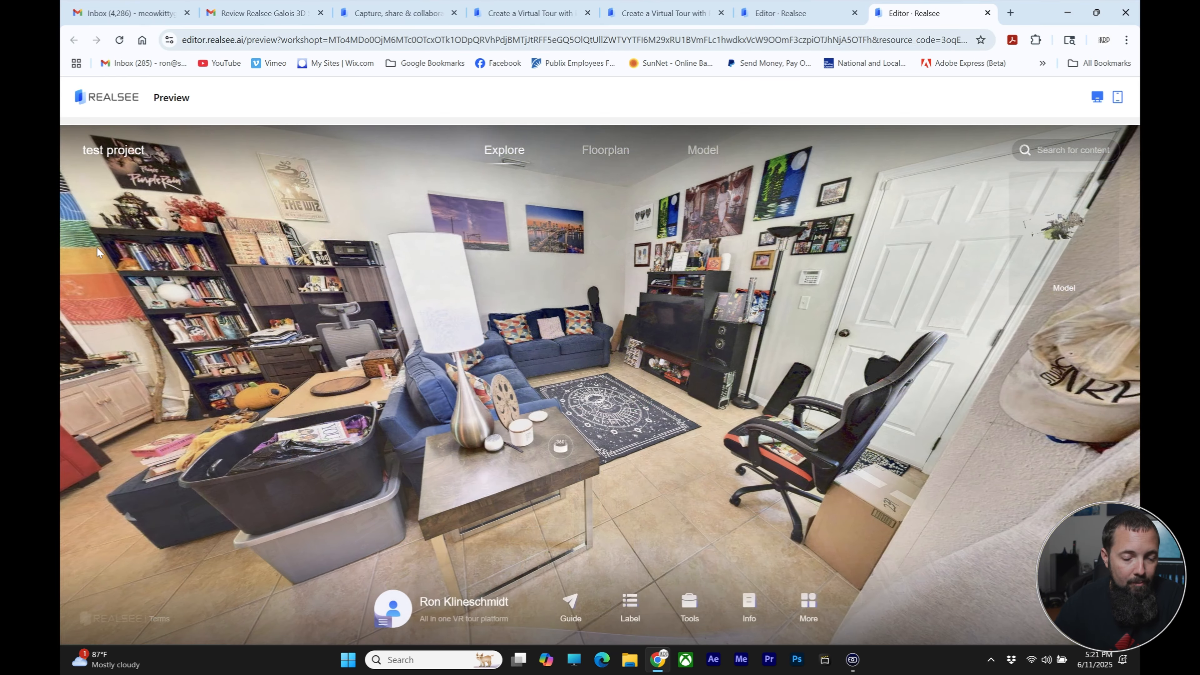
Step: Walk through the living room in the preview and view the end table hotspot from the rug side
{"action": "left_click_drag", "start_coordinate": [326, 268], "coordinate": [568, 286]}
{"action": "left_click", "coordinate": [568, 289]}
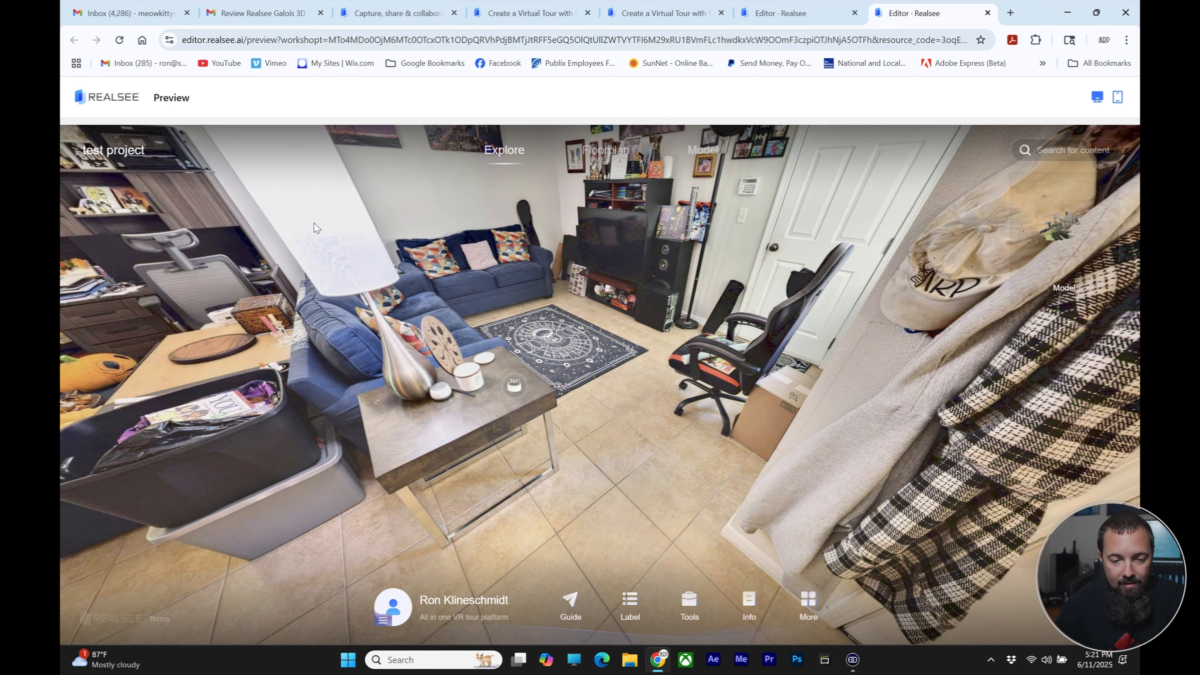
{"action": "left_click", "coordinate": [544, 337]}
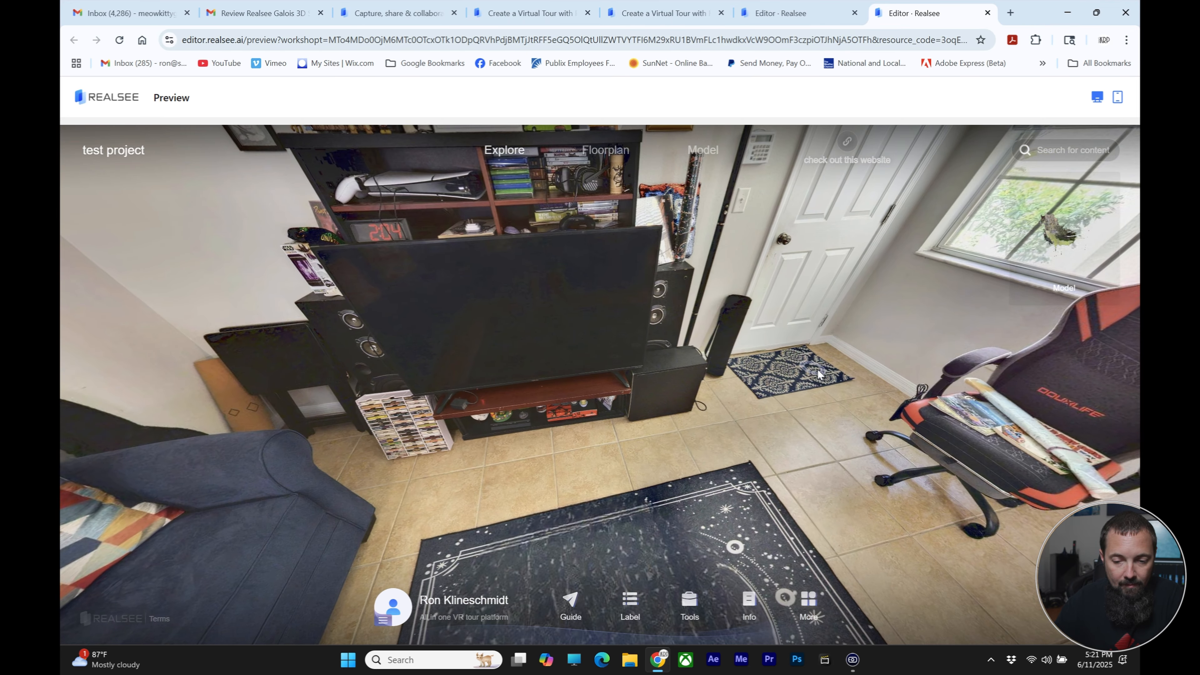
{"action": "left_click_drag", "start_coordinate": [820, 375], "coordinate": [529, 348]}
{"action": "left_click_drag", "start_coordinate": [743, 350], "coordinate": [560, 381]}
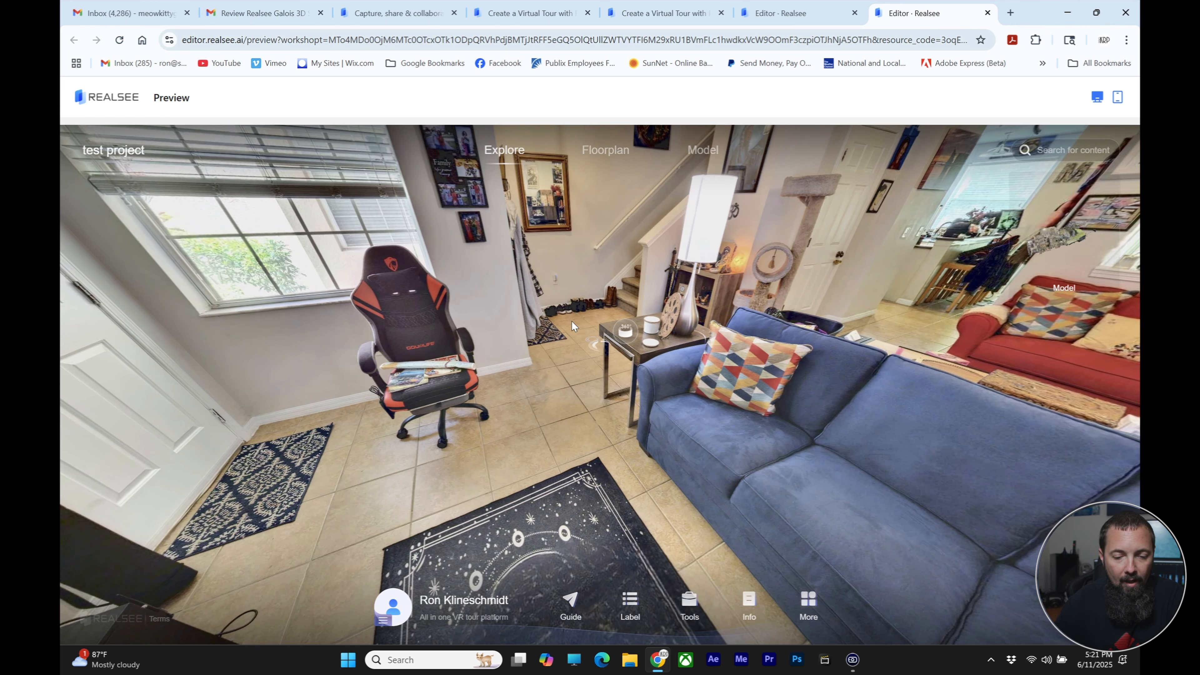
{"action": "left_click", "coordinate": [571, 326]}
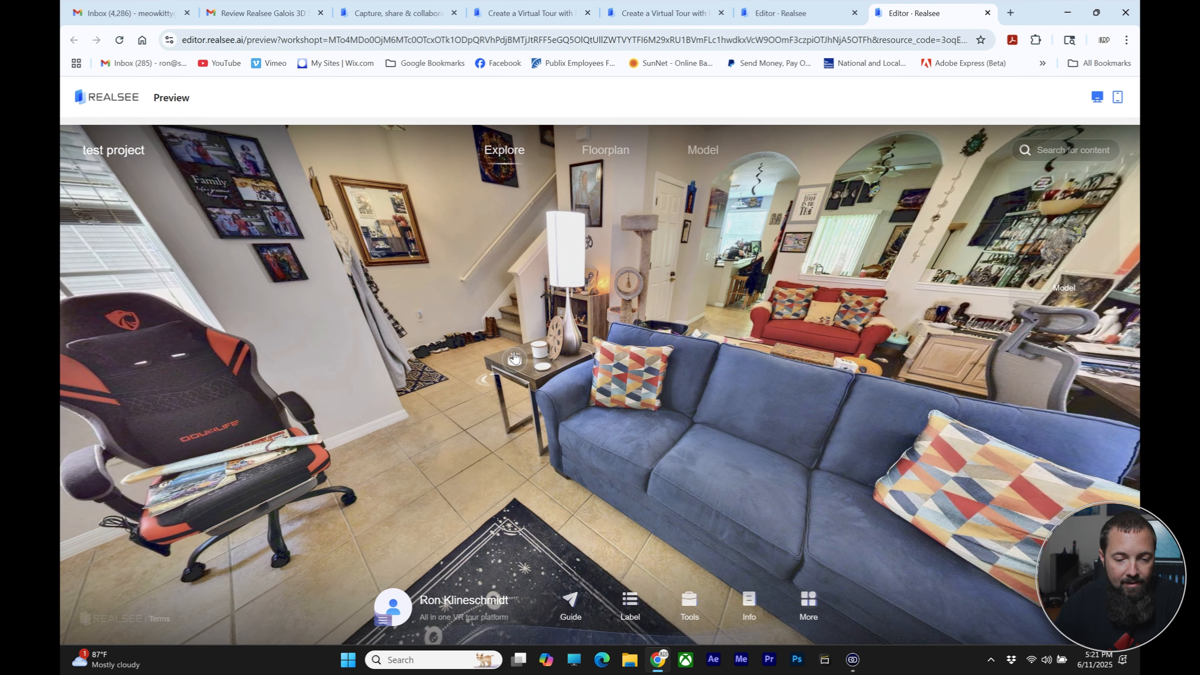
{"action": "mouse_move", "coordinate": [516, 361]}
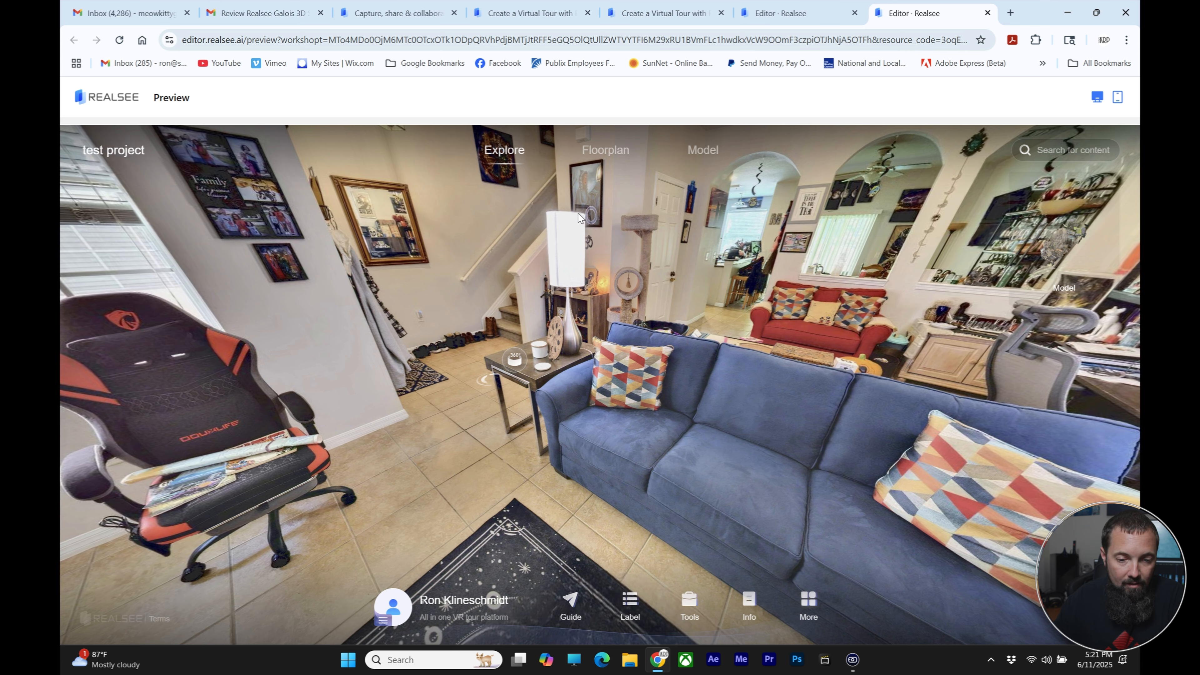
Step: Close the preview, the editor and the test project details page
{"action": "left_click", "coordinate": [987, 13]}
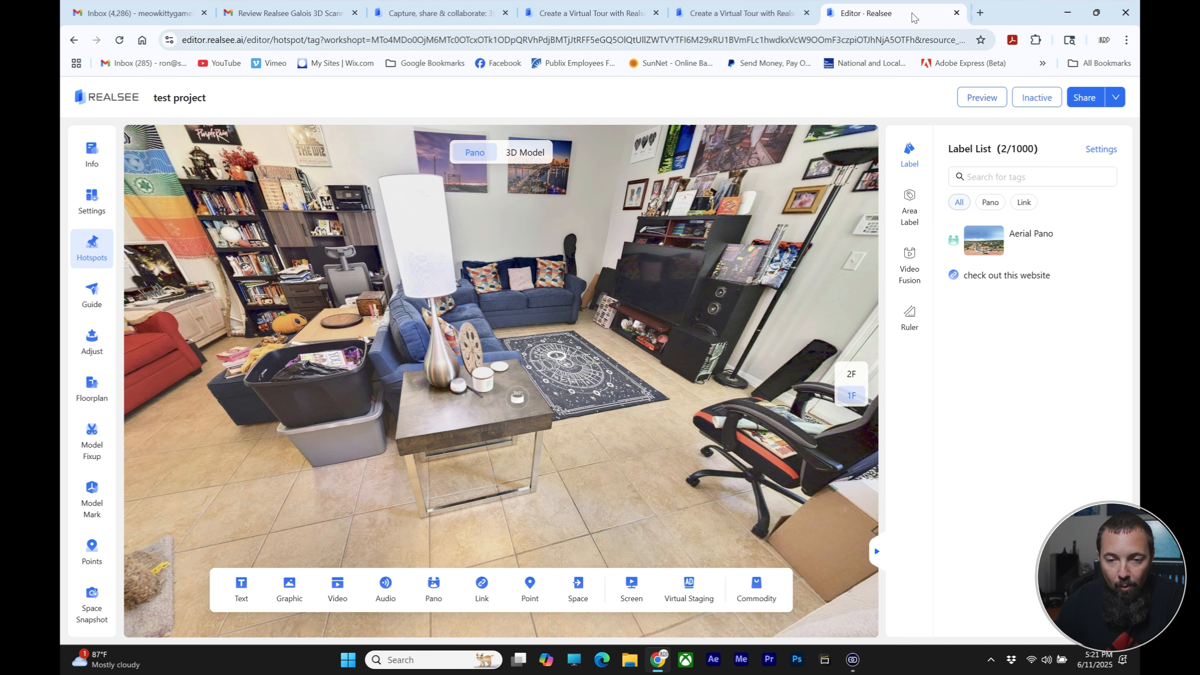
{"action": "left_click", "coordinate": [958, 13]}
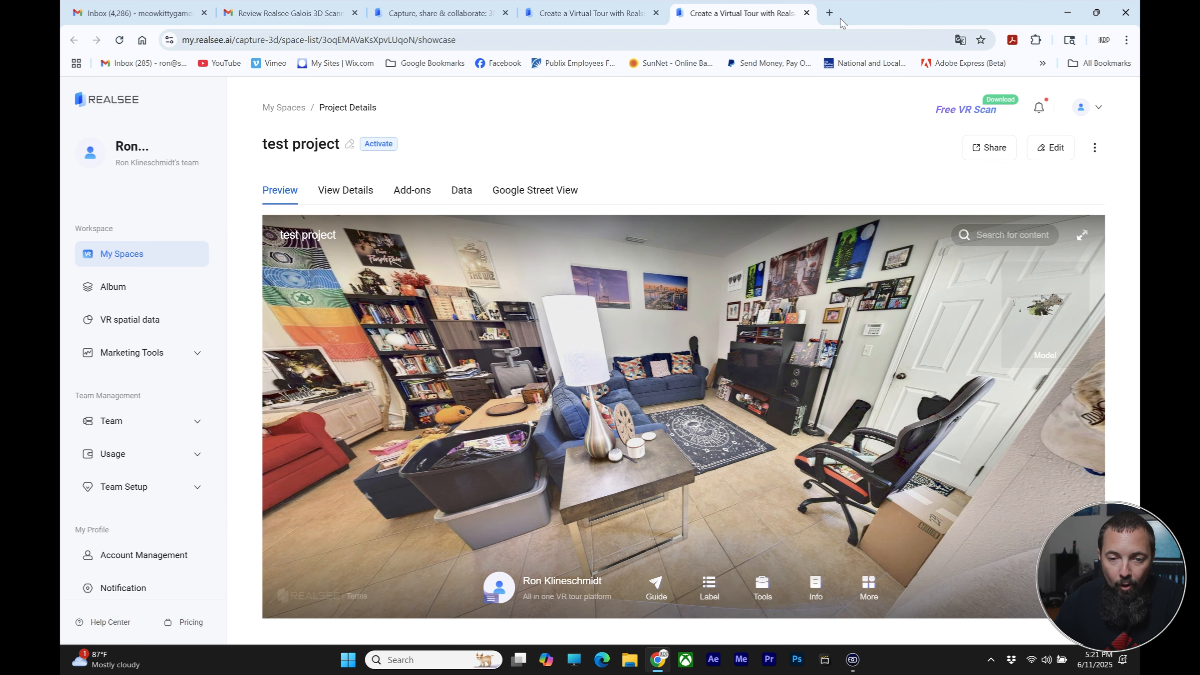
{"action": "left_click", "coordinate": [807, 13]}
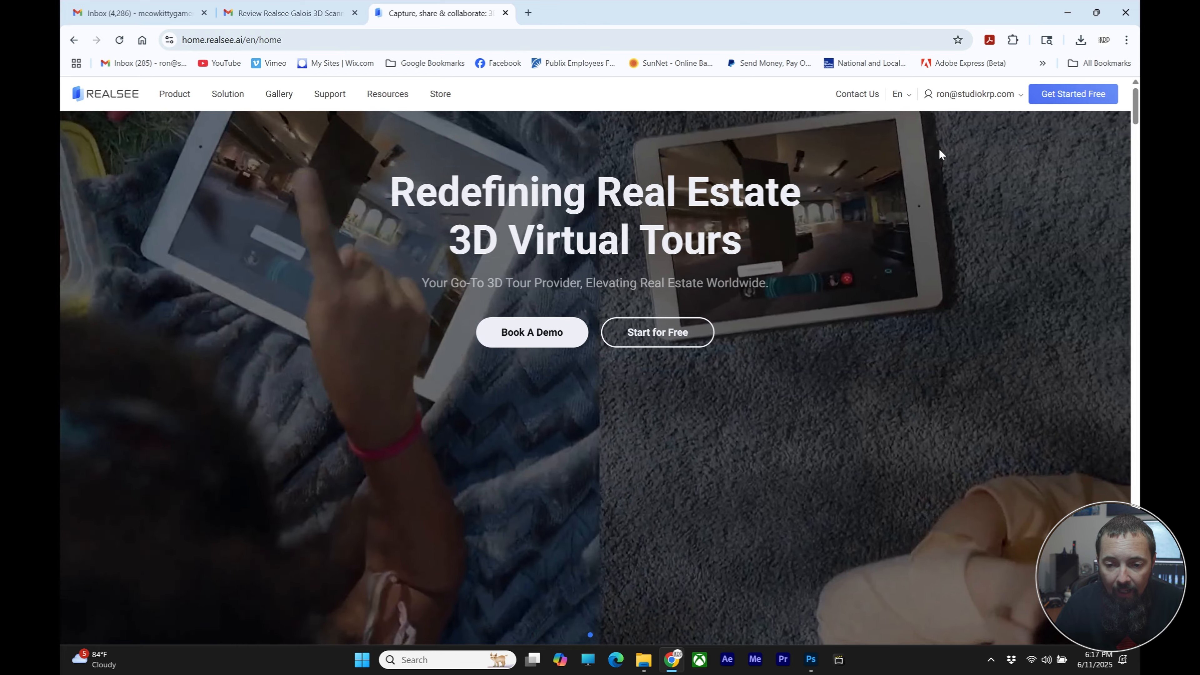
Step: Go to the Realsee console from the account options, dismiss the translation prompt and open test project for editing
{"action": "left_click", "coordinate": [973, 95]}
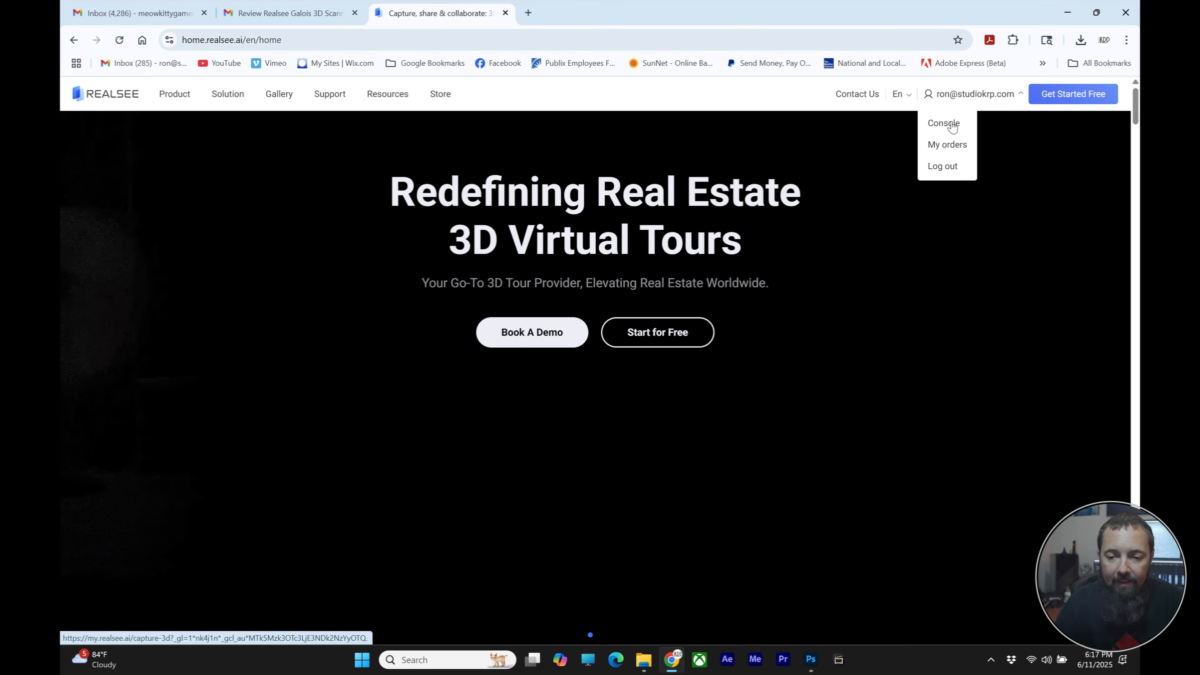
{"action": "left_click", "coordinate": [952, 126]}
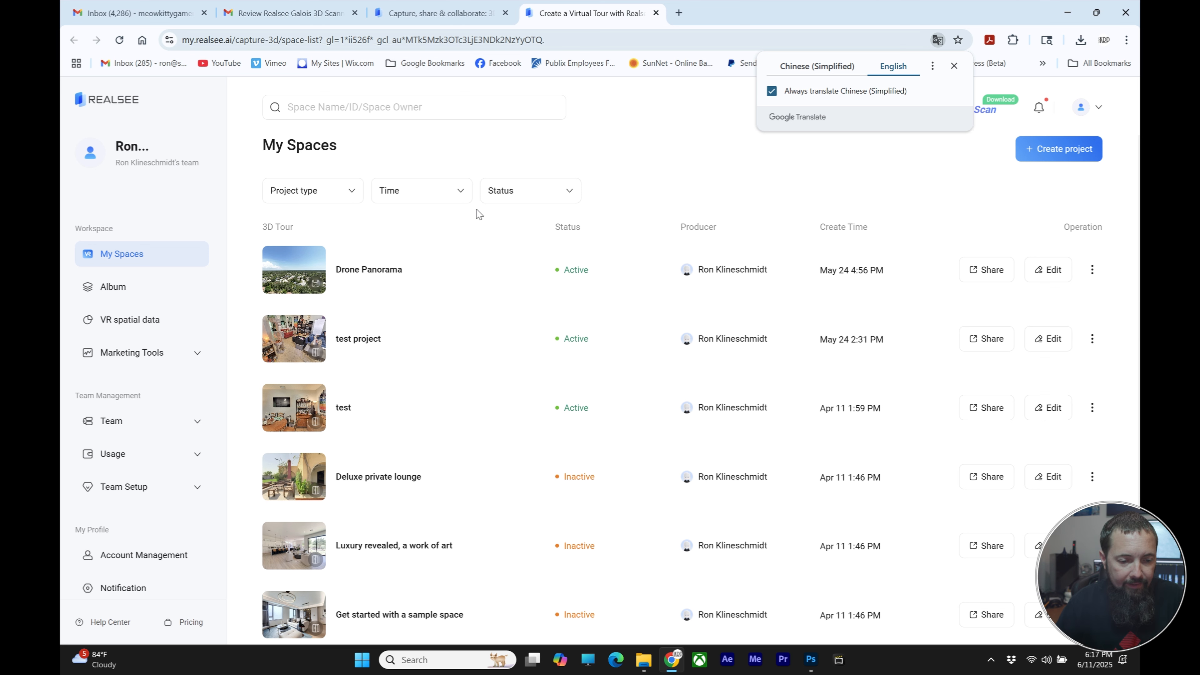
{"action": "left_click", "coordinate": [295, 339]}
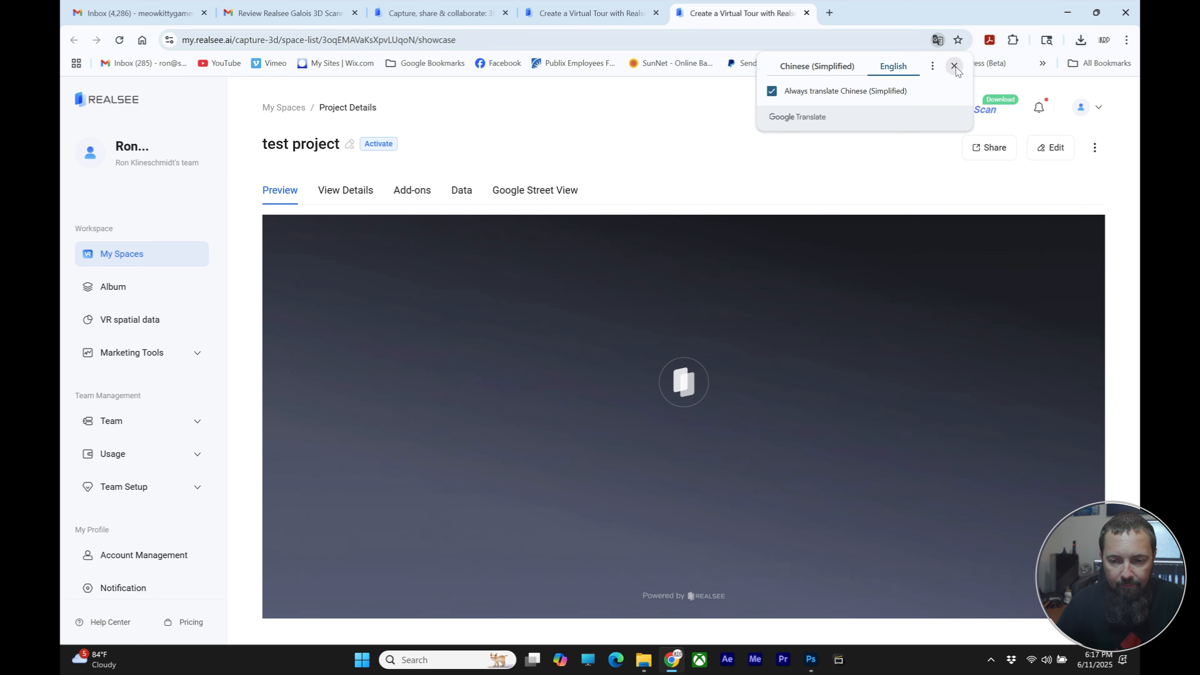
{"action": "left_click", "coordinate": [955, 67]}
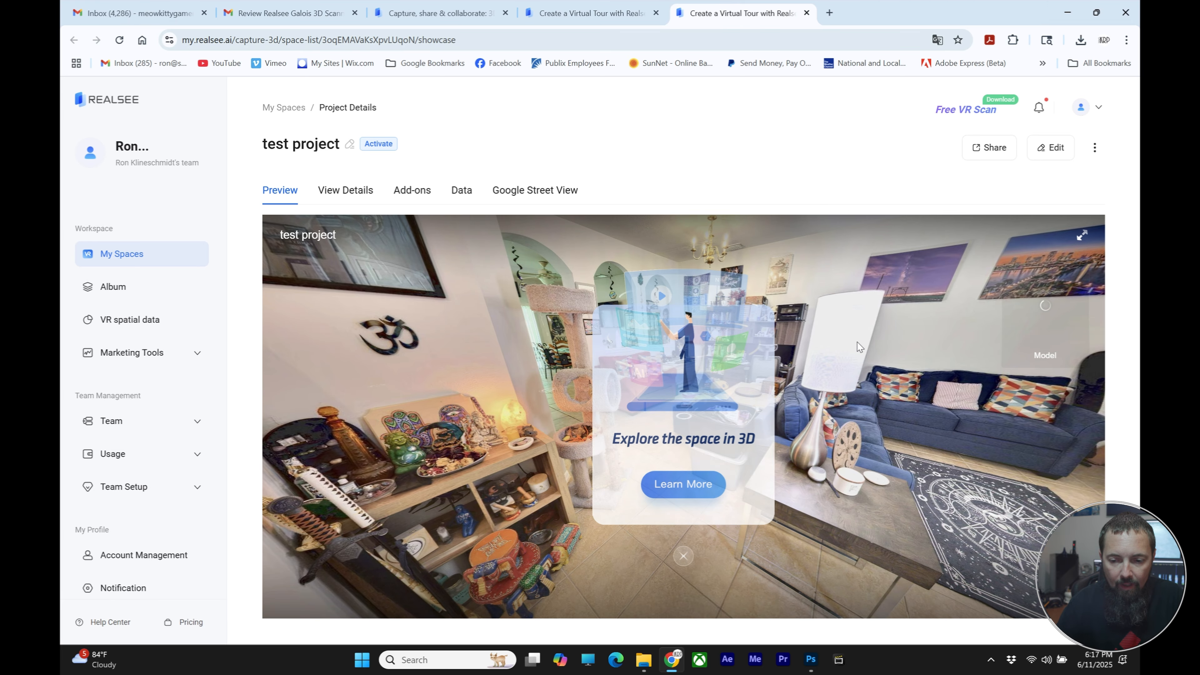
{"action": "left_click", "coordinate": [1039, 150]}
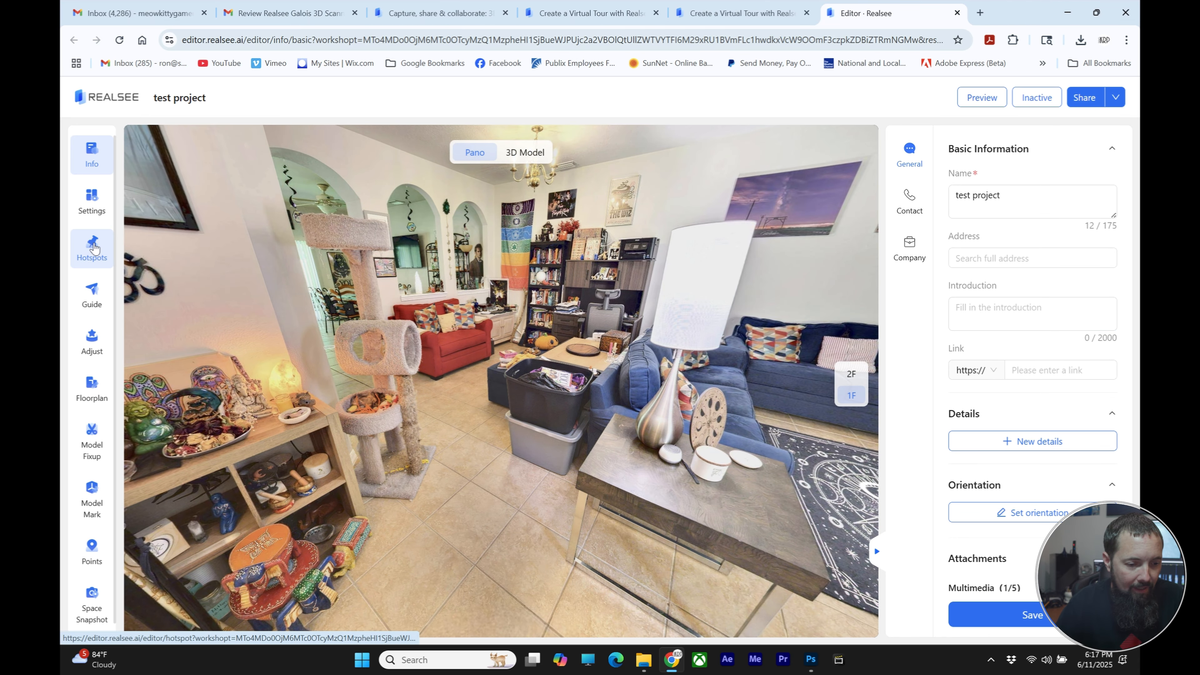
Step: Start a Link hotspot and place it on the upper part of the front door beside the coat rack
{"action": "left_click", "coordinate": [93, 247]}
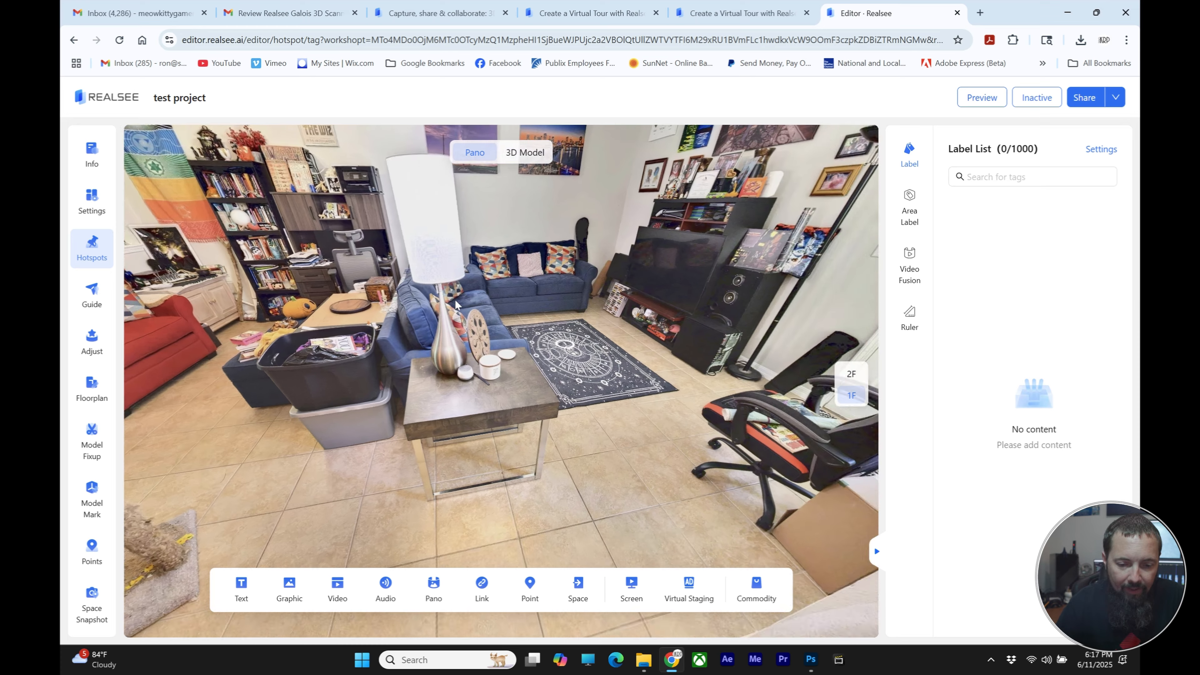
{"action": "left_click_drag", "start_coordinate": [749, 284], "coordinate": [616, 349]}
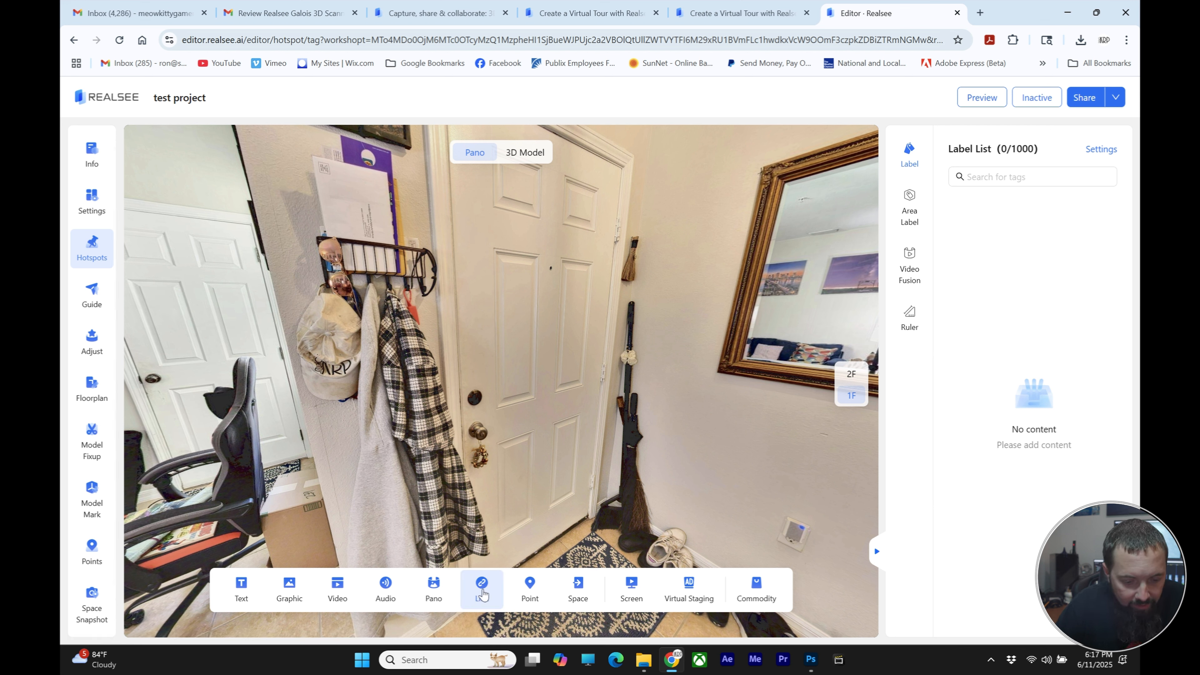
{"action": "left_click", "coordinate": [482, 590]}
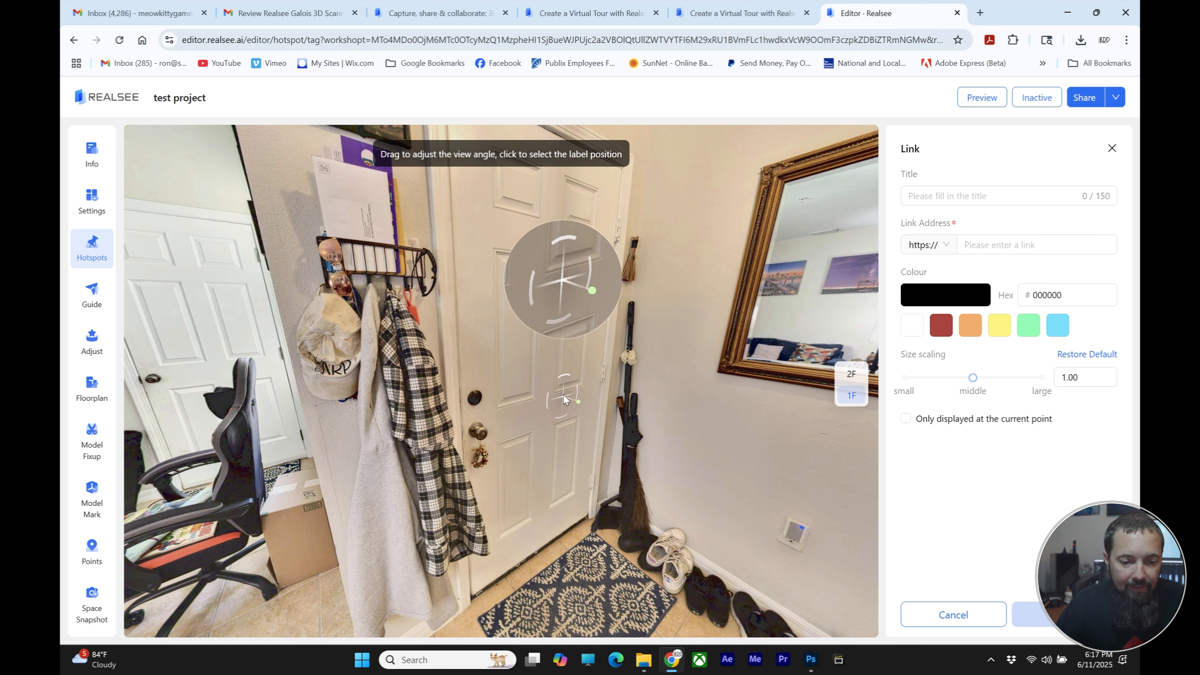
{"action": "left_click", "coordinate": [550, 265]}
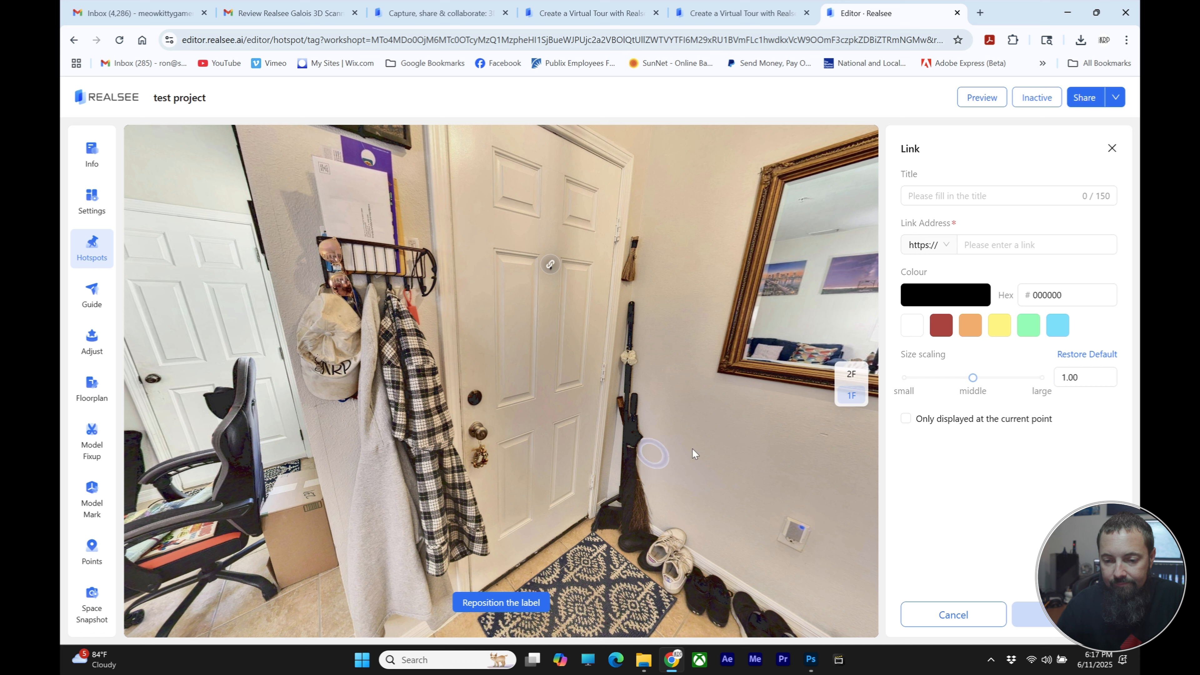
Step: Title the front door Link hotspot "Check out this website for more info"
{"action": "left_click", "coordinate": [995, 197]}
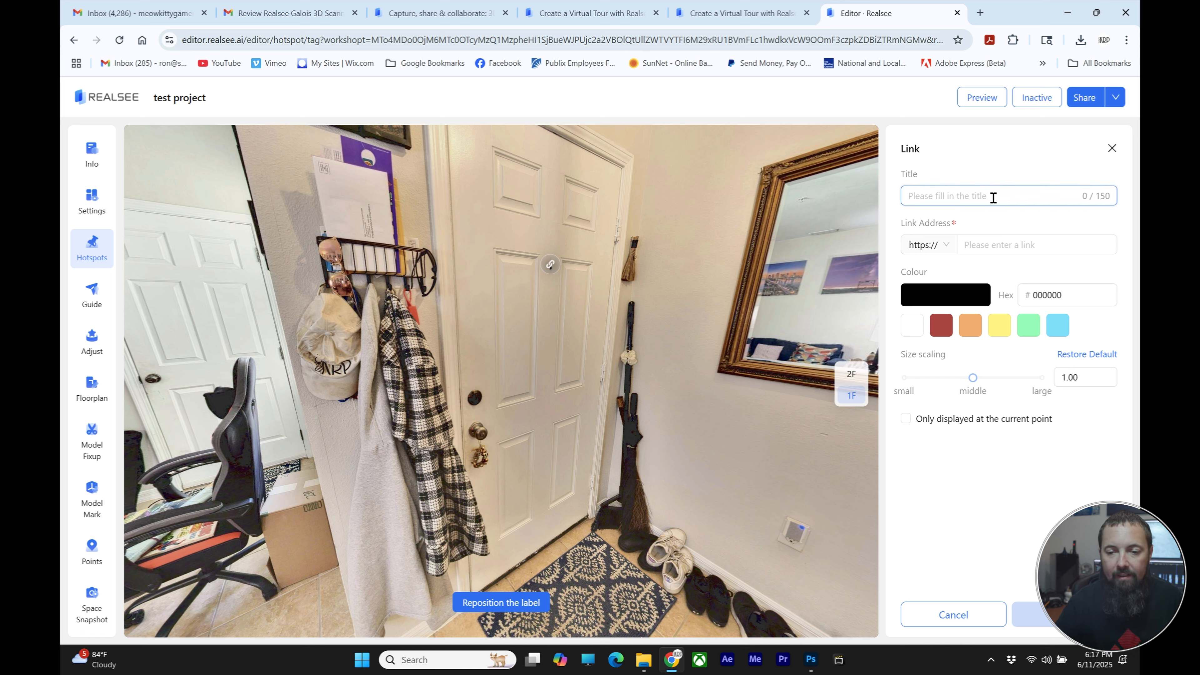
{"action": "type", "text": "Check"}
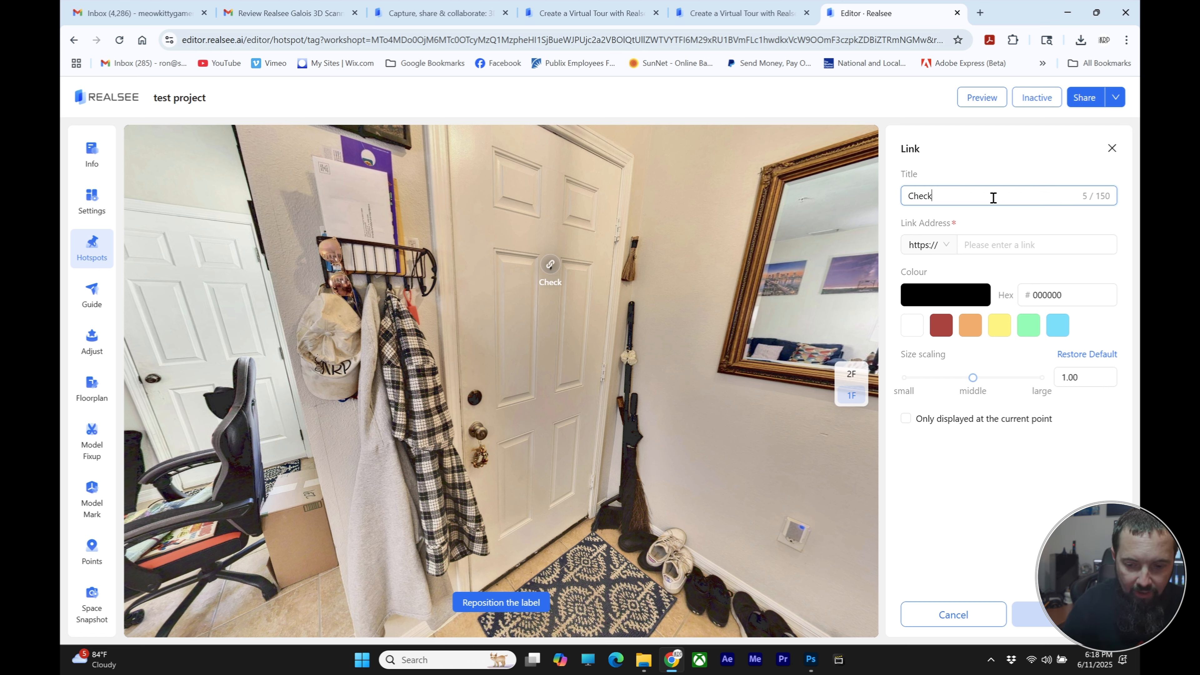
{"action": "type", "text": " out this website fo"}
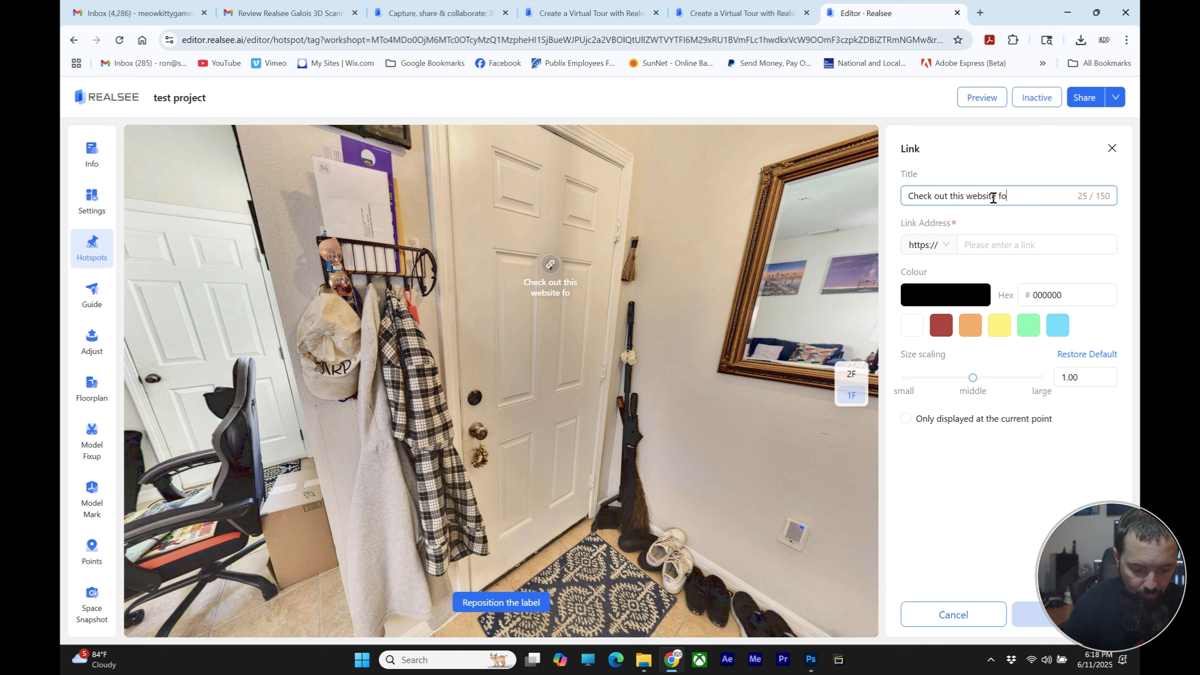
{"action": "type", "text": "r more info"}
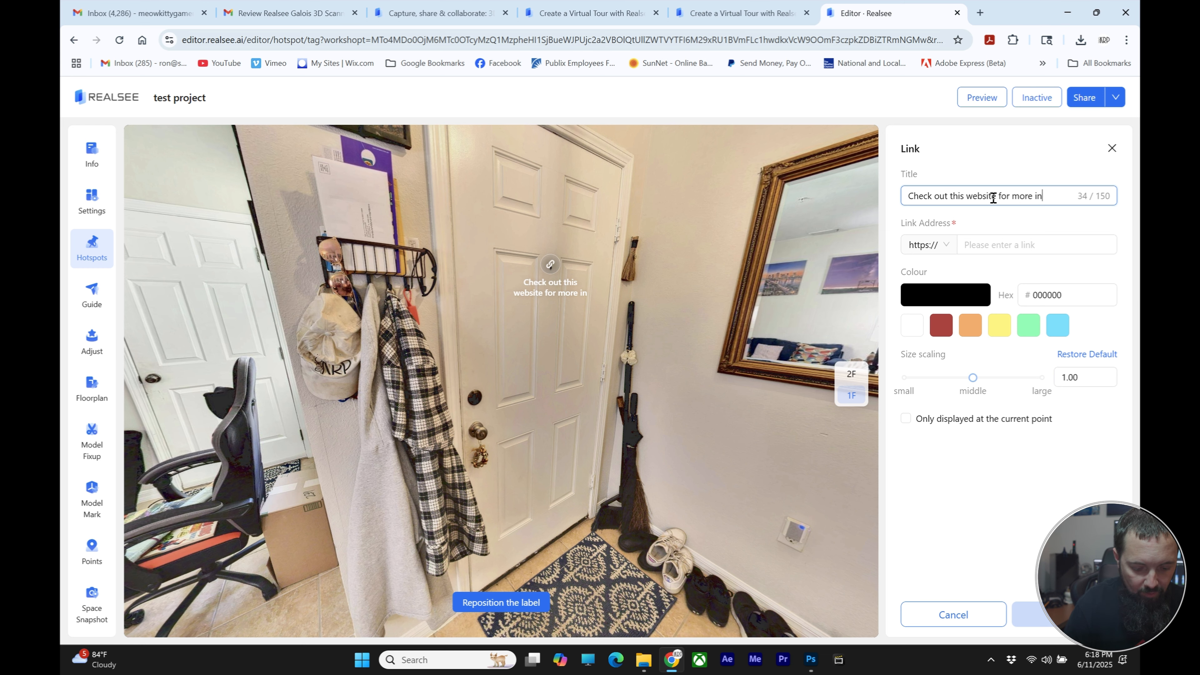
{"action": "left_click", "coordinate": [1007, 248]}
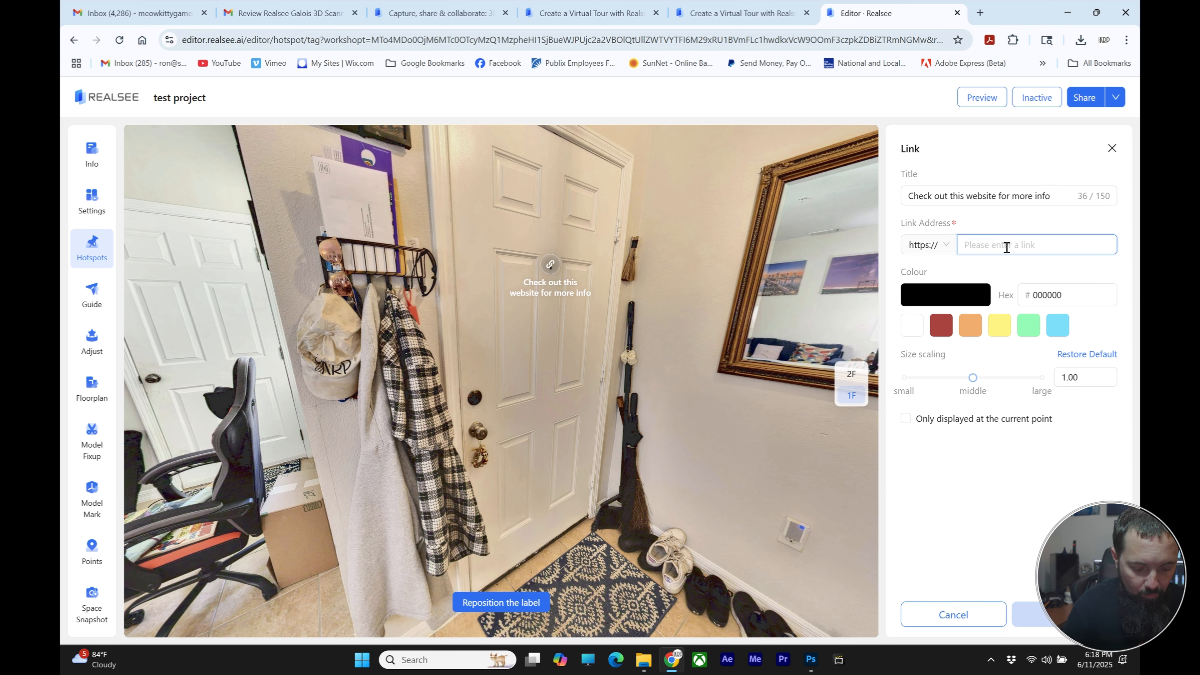
{"action": "type", "text": "www"}
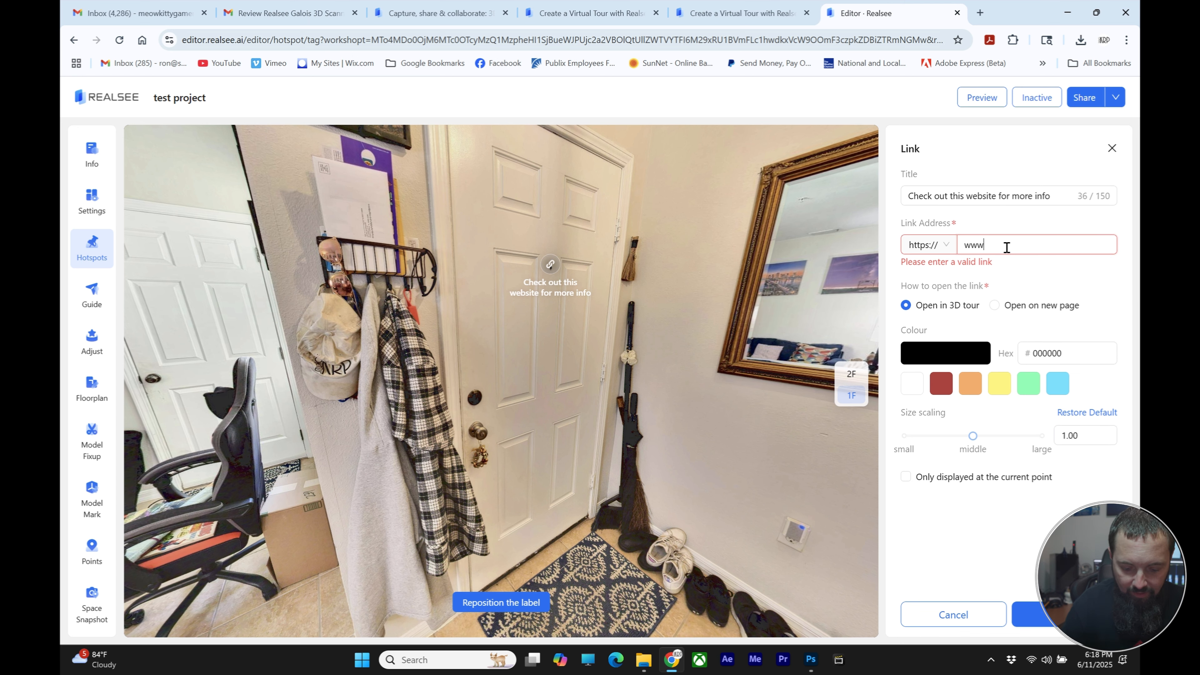
{"action": "type", "text": ".kidro"}
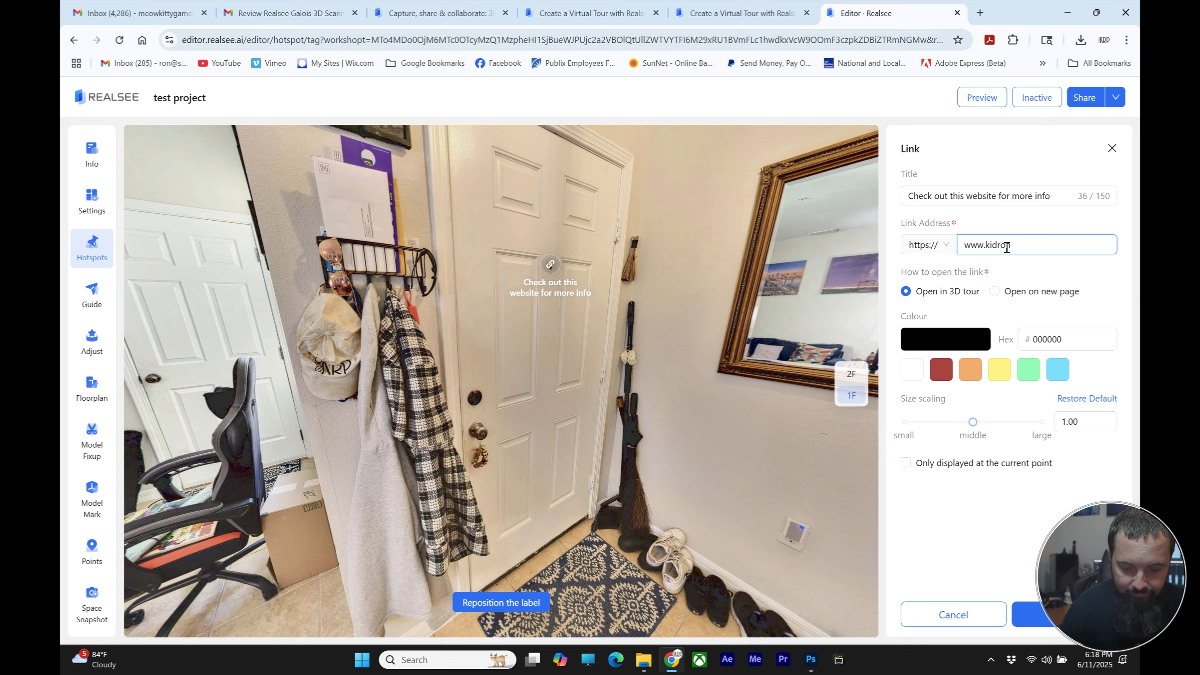
{"action": "key", "text": "BackSpace"}
{"action": "key", "text": "BackSpace"}
{"action": "key", "text": "BackSpace"}
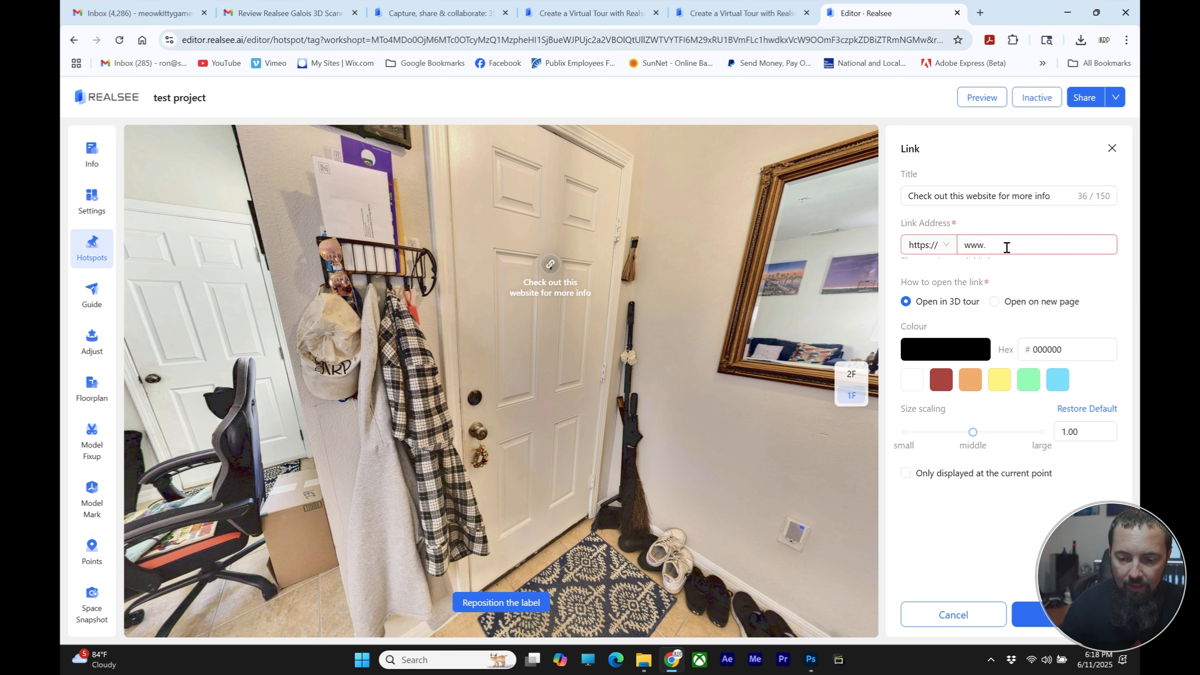
{"action": "type", "text": "studio"}
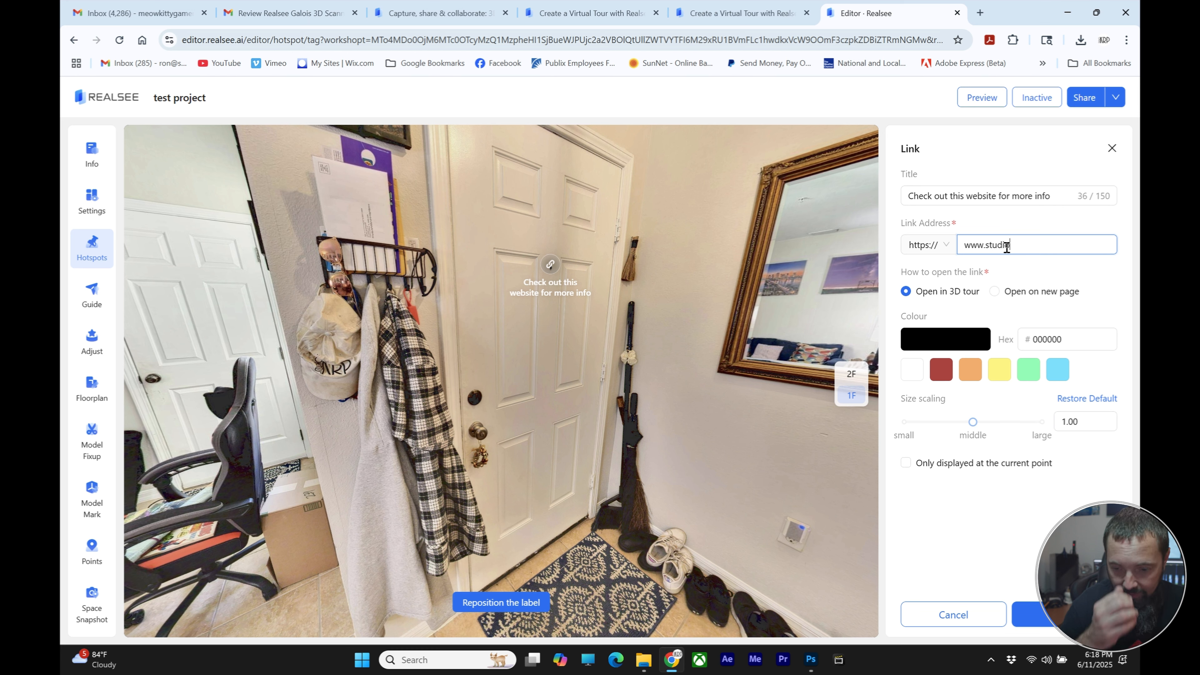
{"action": "type", "text": ".com"}
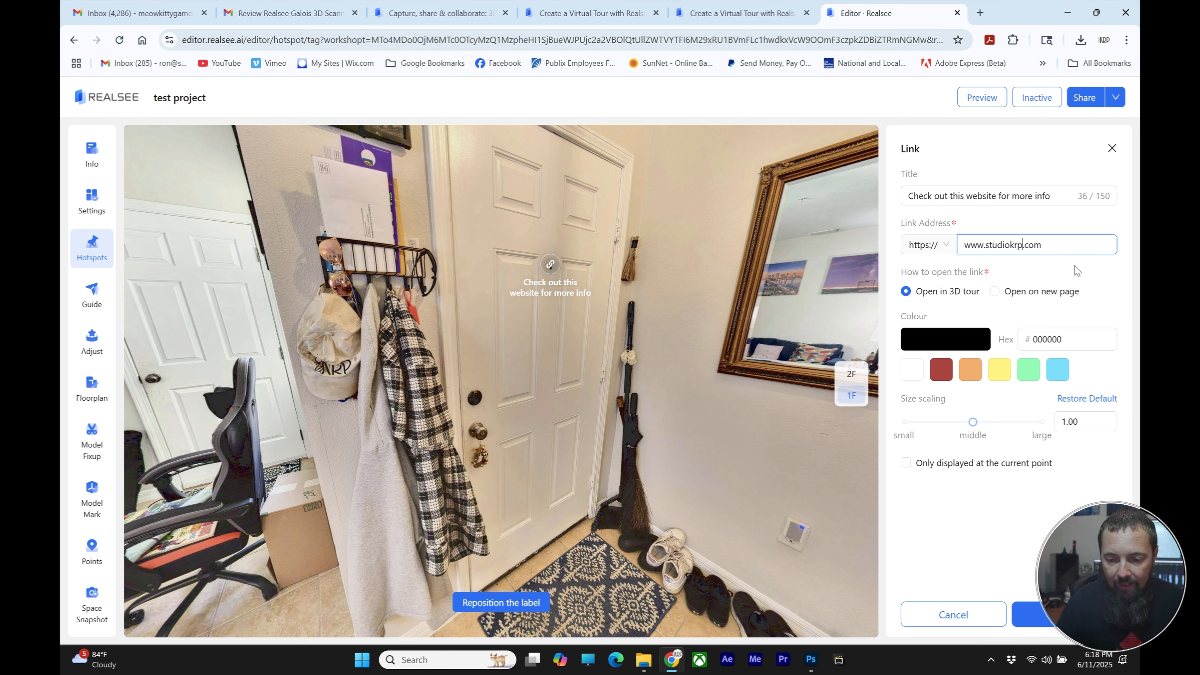
Step: Make the link open on a new page, colour the hotspot light blue (52E2FF), scale it to 1.20 and save it
{"action": "left_click", "coordinate": [994, 293]}
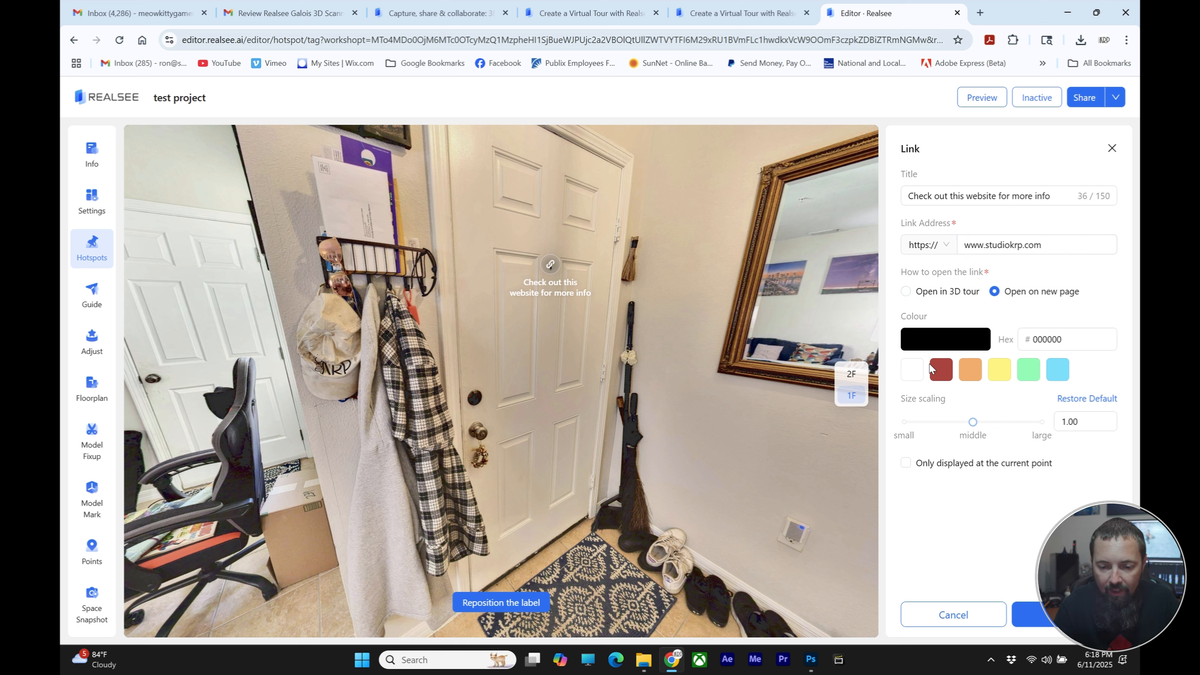
{"action": "left_click", "coordinate": [1058, 373]}
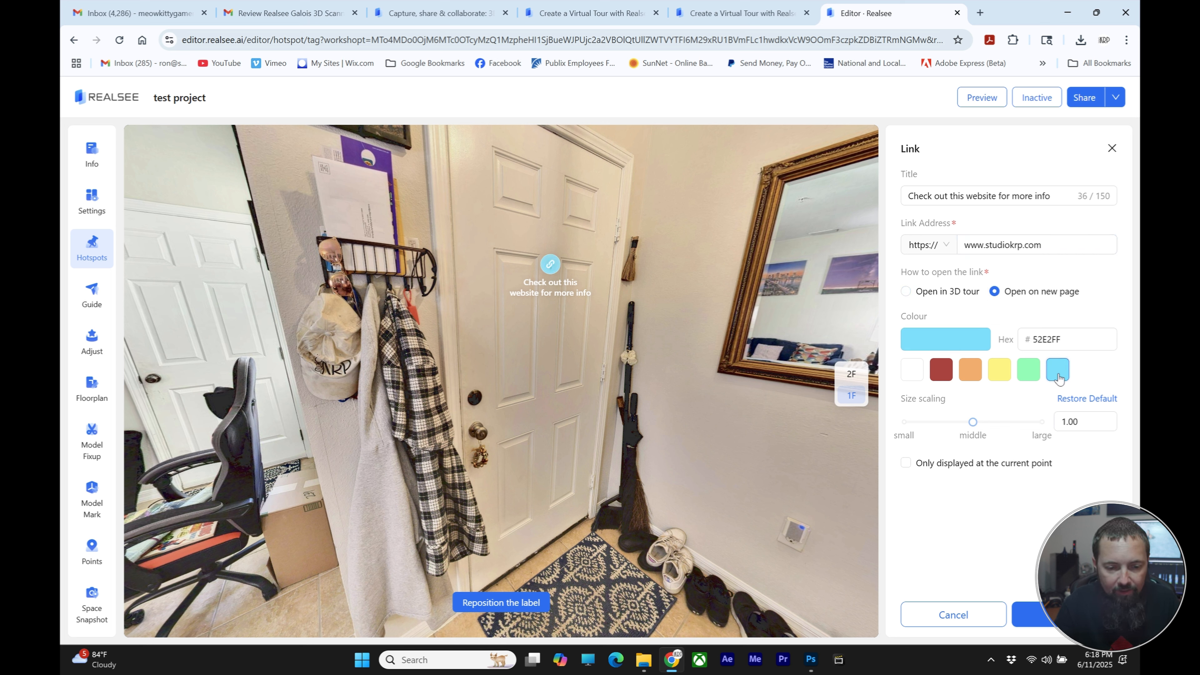
{"action": "left_click", "coordinate": [905, 430]}
{"action": "left_click", "coordinate": [976, 428]}
{"action": "left_click", "coordinate": [1044, 428]}
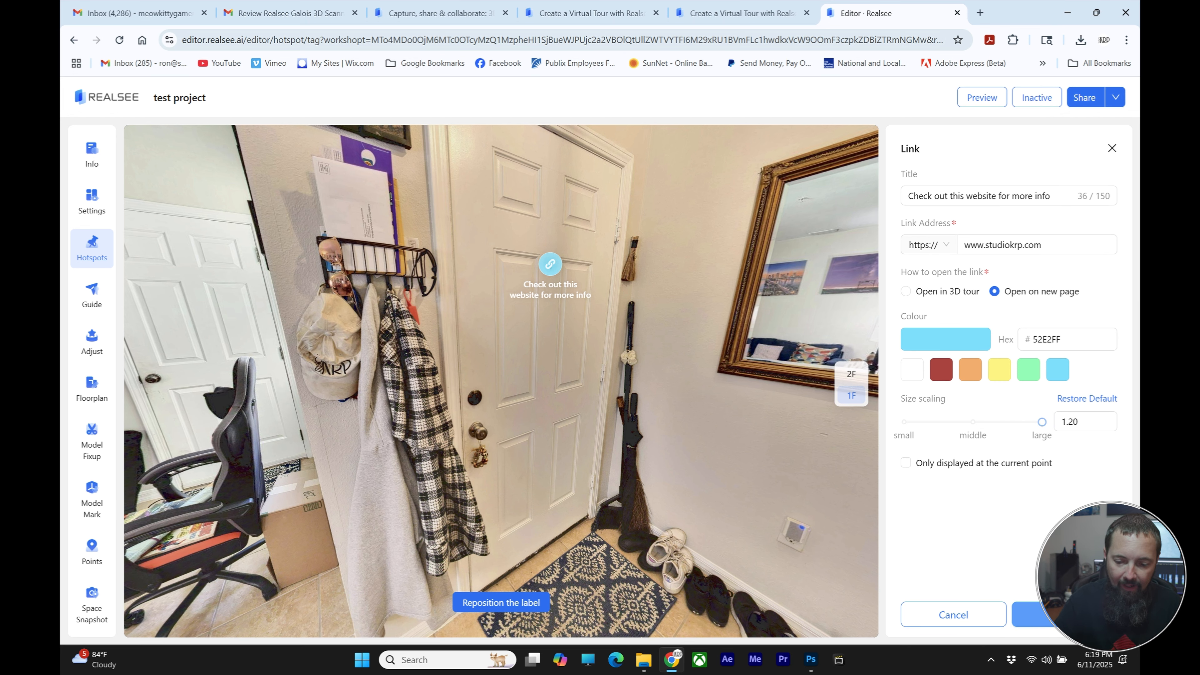
{"action": "left_click", "coordinate": [1033, 614]}
Step: Preview the tour, turn to the front door and open the website from the Link hotspot
{"action": "left_click", "coordinate": [676, 402]}
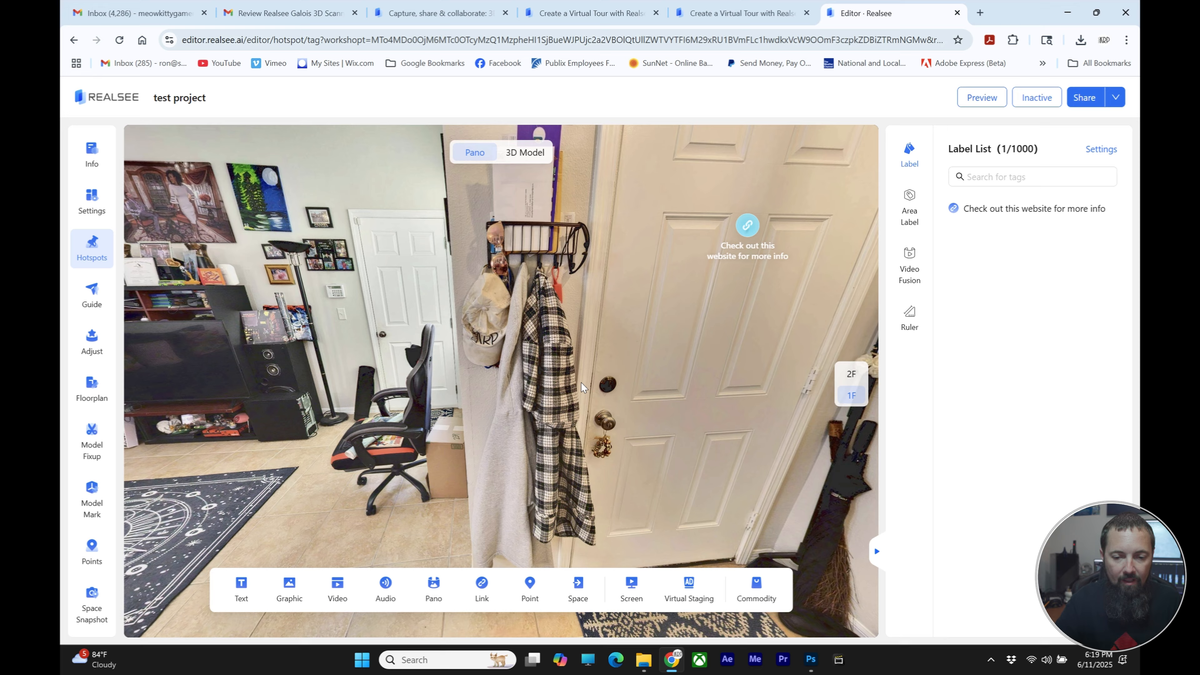
{"action": "left_click_drag", "start_coordinate": [581, 383], "coordinate": [465, 395]}
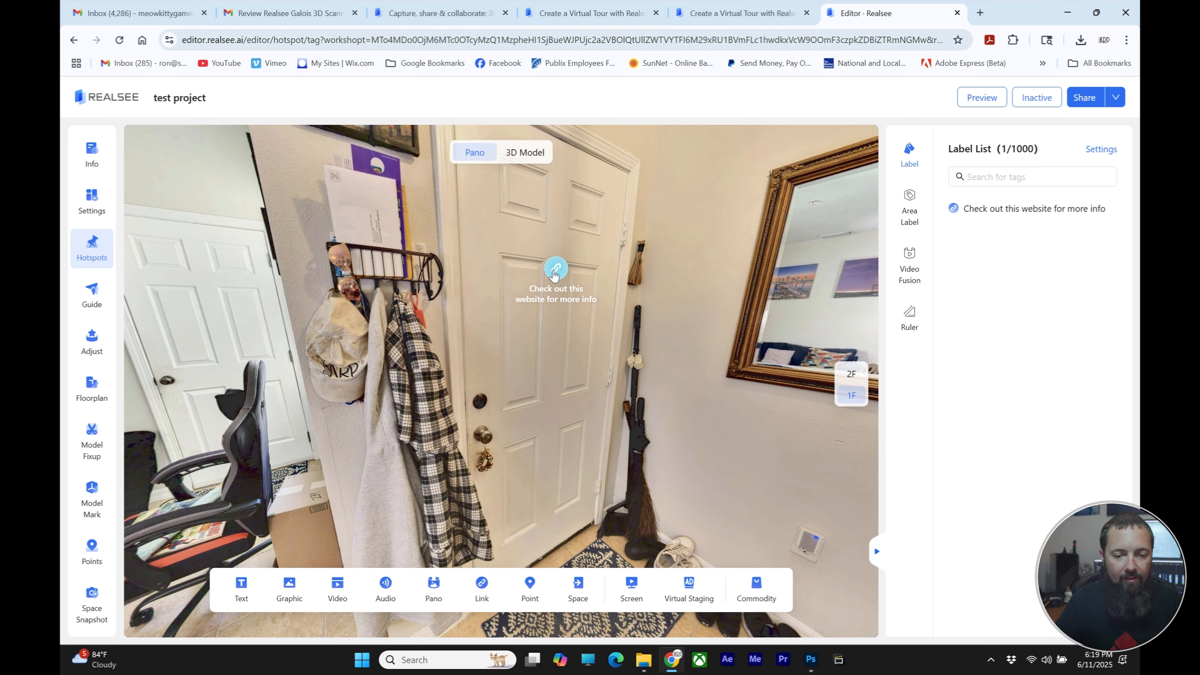
{"action": "left_click", "coordinate": [689, 287]}
{"action": "left_click", "coordinate": [972, 98]}
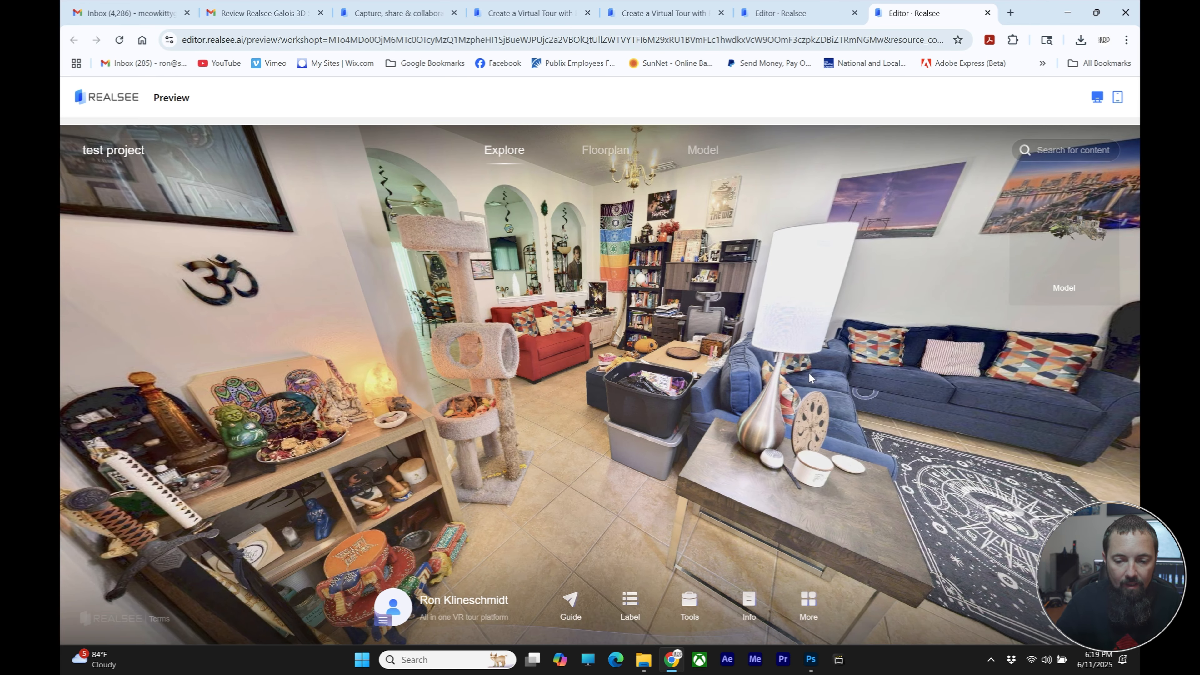
{"action": "left_click_drag", "start_coordinate": [809, 377], "coordinate": [595, 368]}
{"action": "left_click_drag", "start_coordinate": [909, 348], "coordinate": [899, 373]}
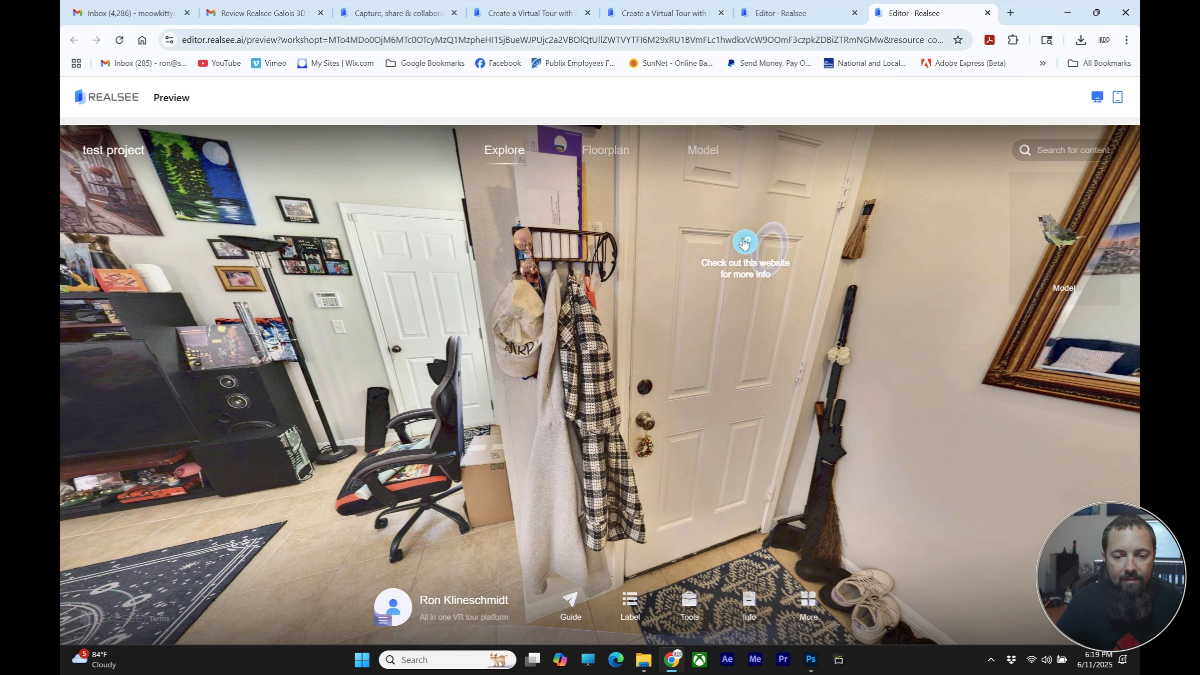
{"action": "left_click", "coordinate": [746, 242]}
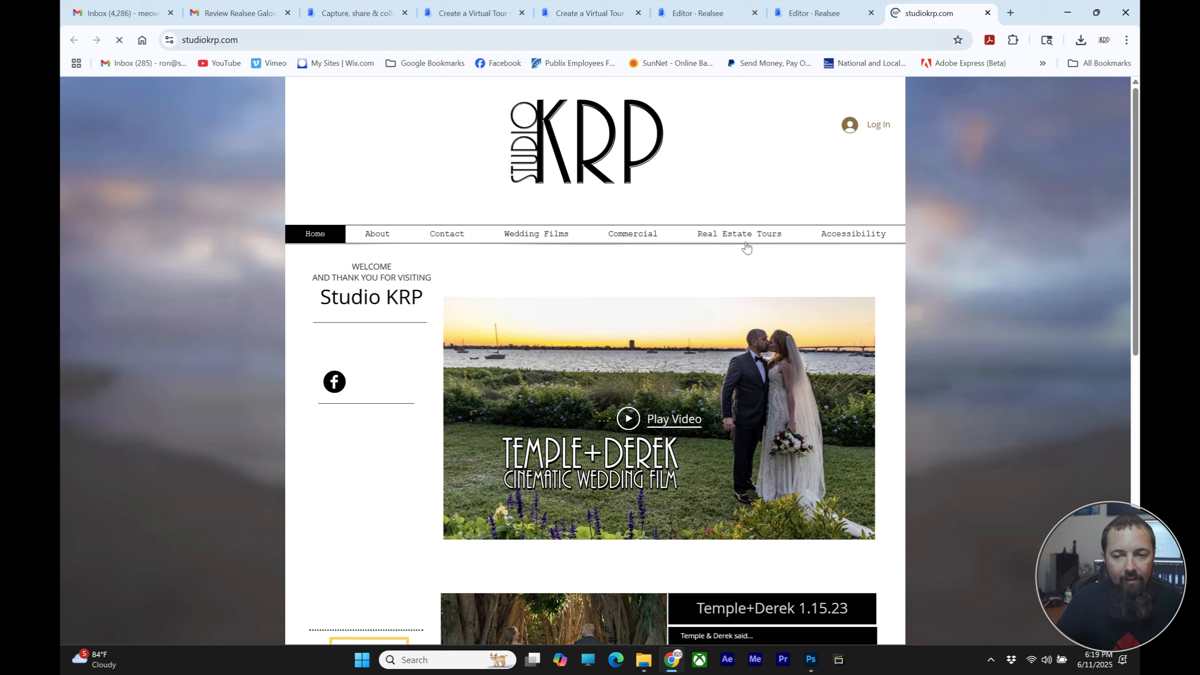
Step: Look through the linked studiokrp.com home page and close it
{"action": "scroll", "coordinate": [728, 273], "scroll_direction": "down", "scroll_amount": 10}
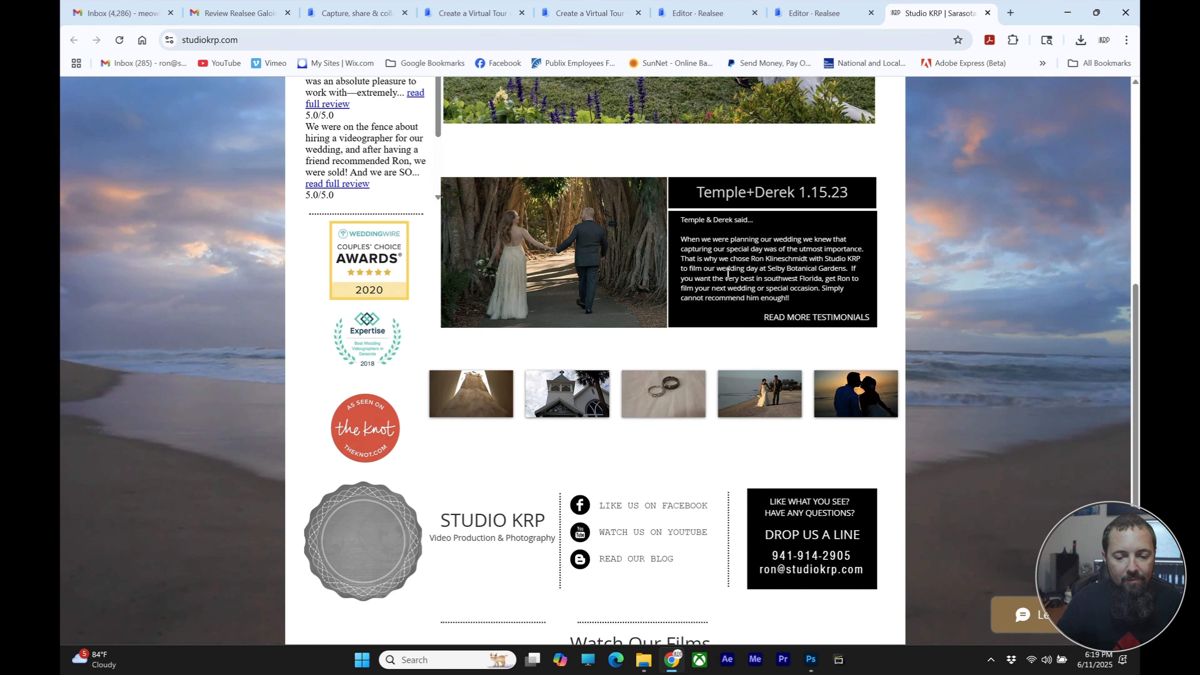
{"action": "scroll", "coordinate": [728, 273], "scroll_direction": "up", "scroll_amount": 8}
{"action": "scroll", "coordinate": [728, 273], "scroll_direction": "up", "scroll_amount": 2}
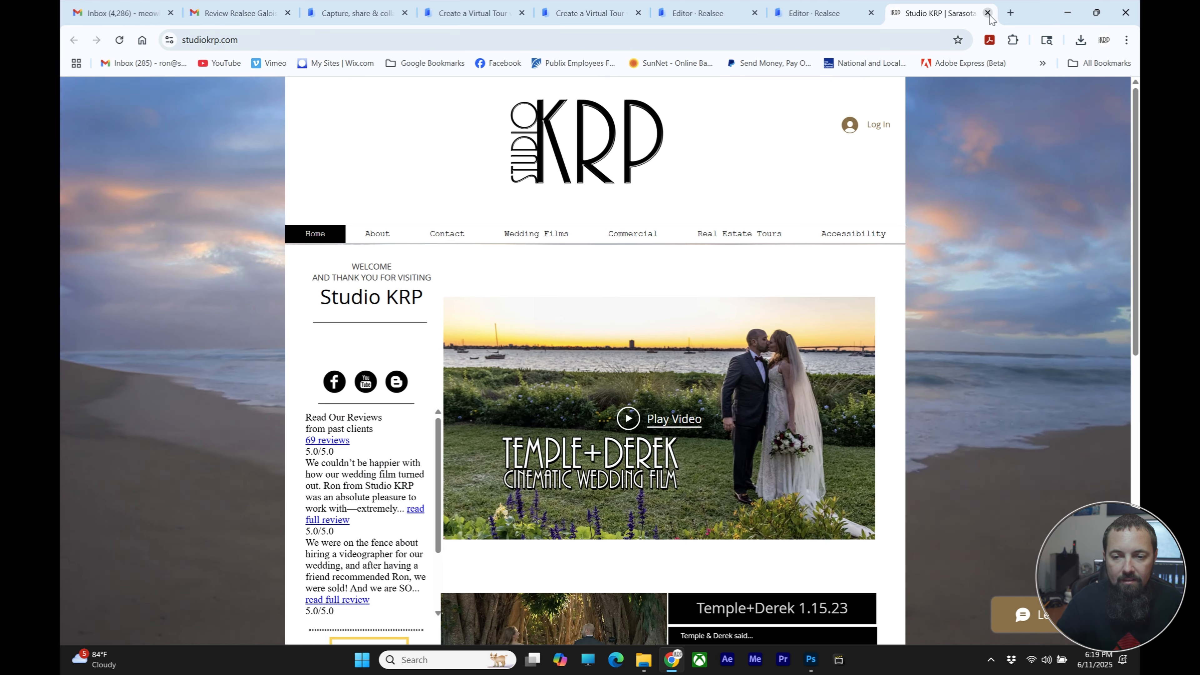
{"action": "key", "text": "ctrl+w"}
Step: Walk across the living room in the preview, open the website from the distant front door hotspot and close the page
{"action": "left_click", "coordinate": [337, 323]}
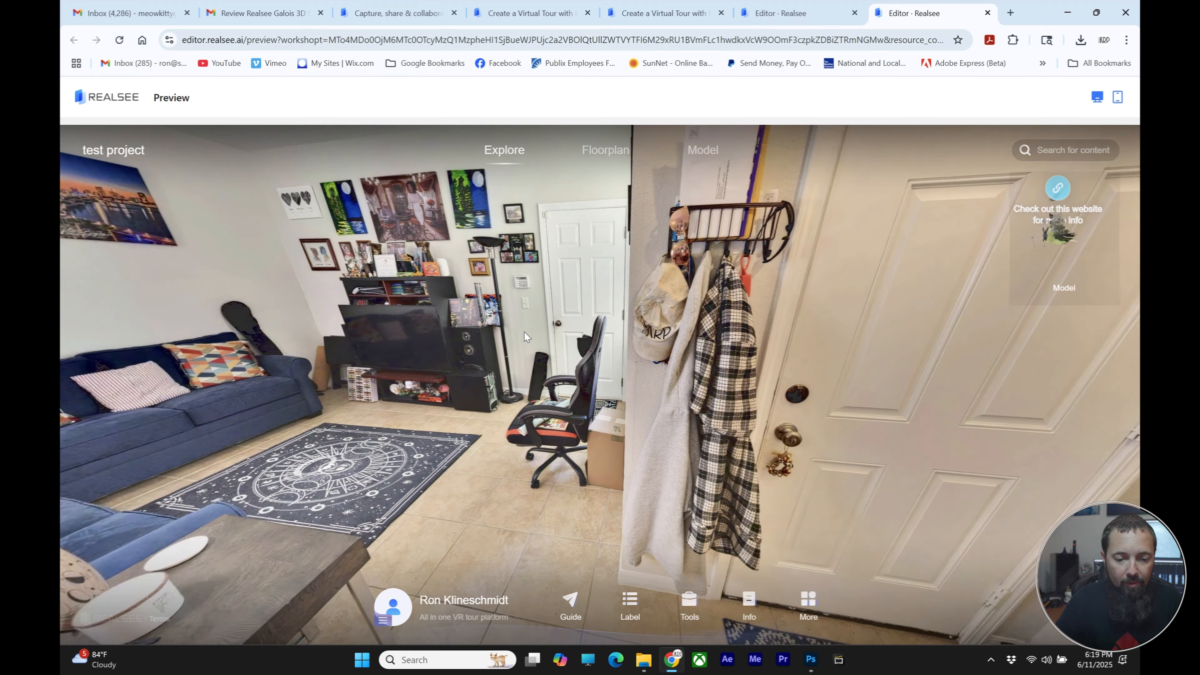
{"action": "left_click", "coordinate": [330, 328]}
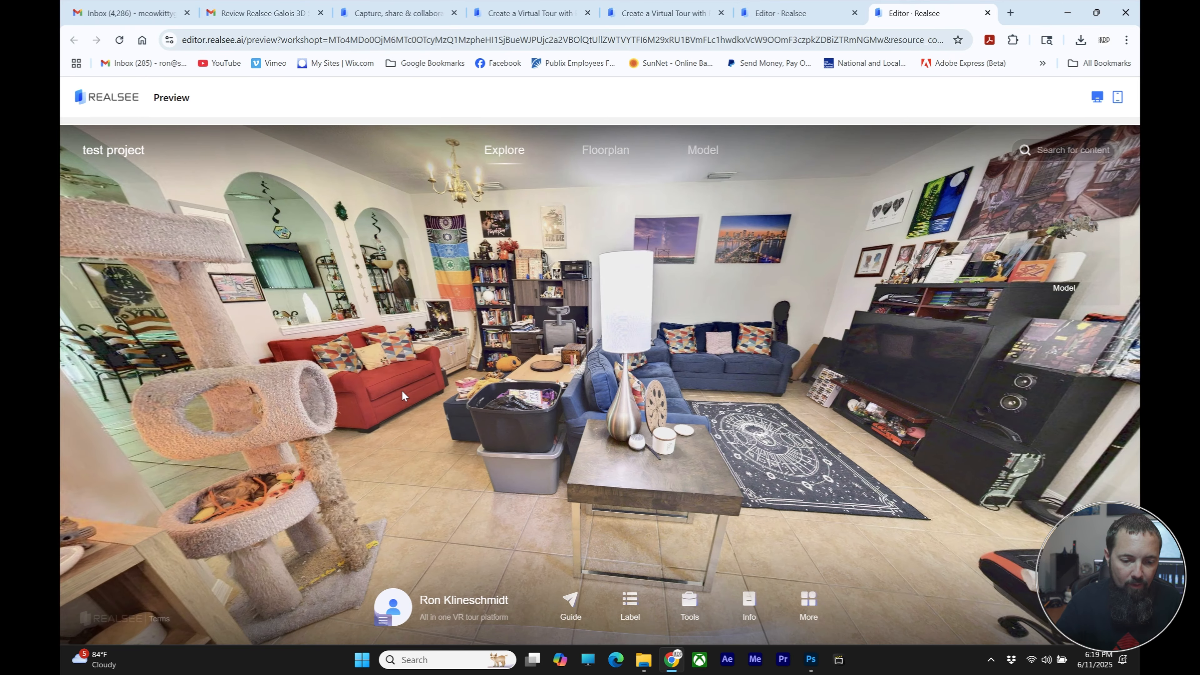
{"action": "left_click", "coordinate": [438, 409]}
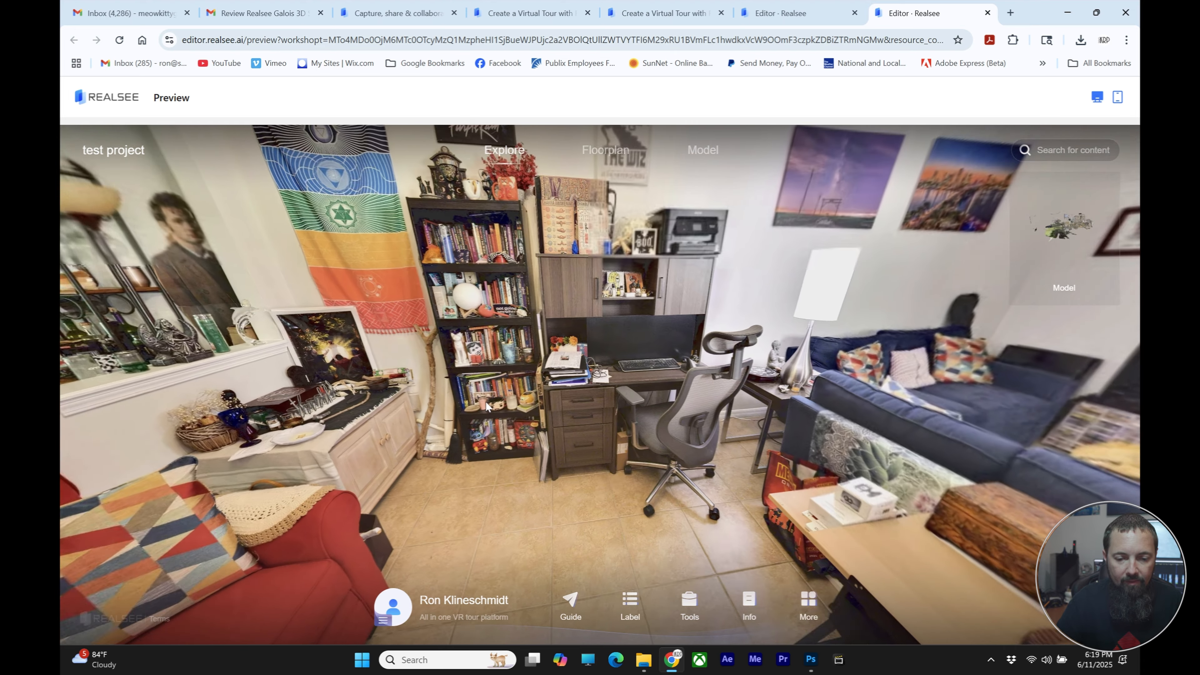
{"action": "left_click", "coordinate": [487, 406]}
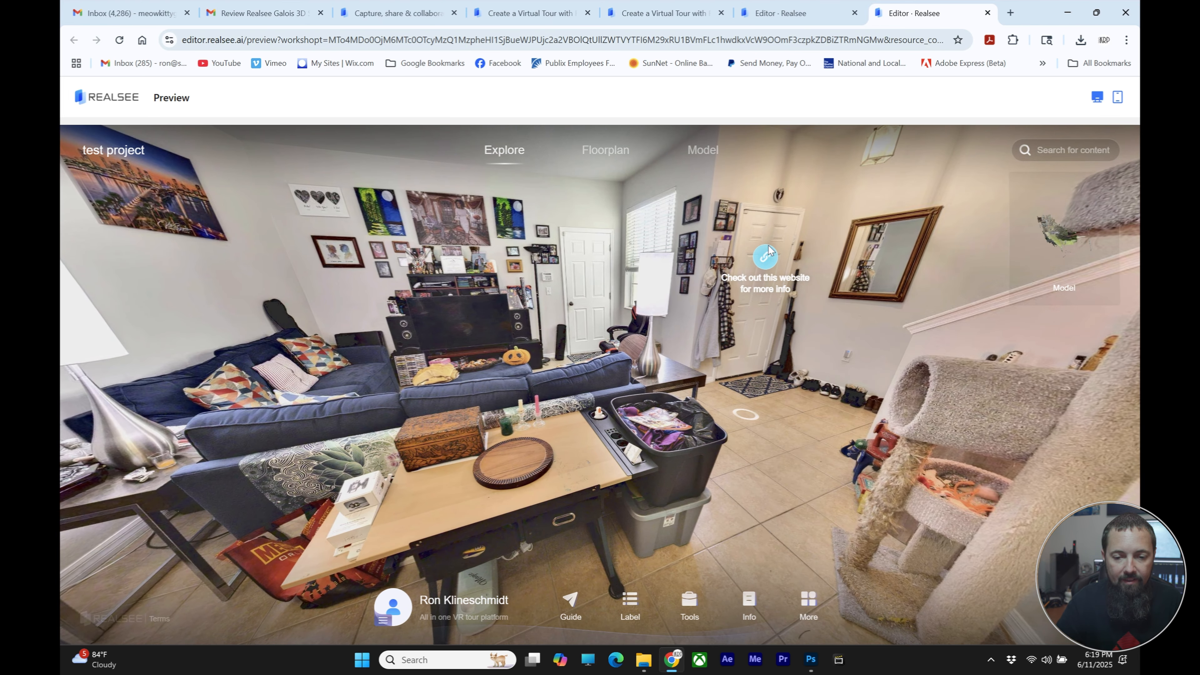
{"action": "left_click", "coordinate": [766, 258]}
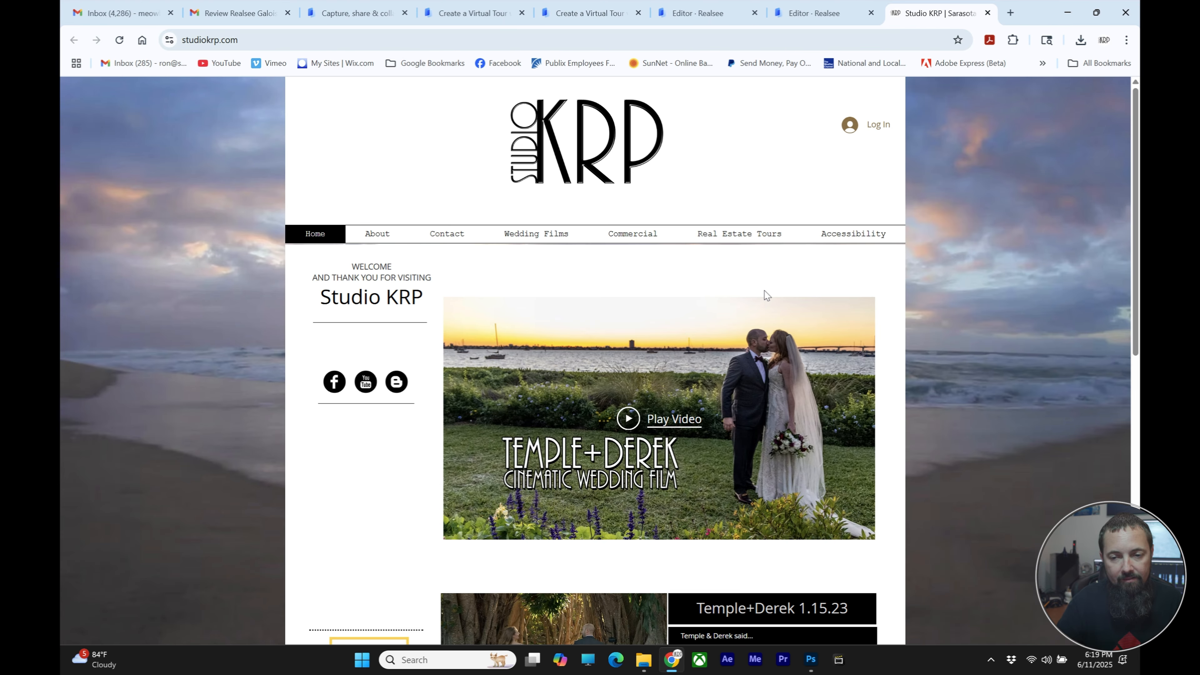
{"action": "left_click", "coordinate": [987, 14]}
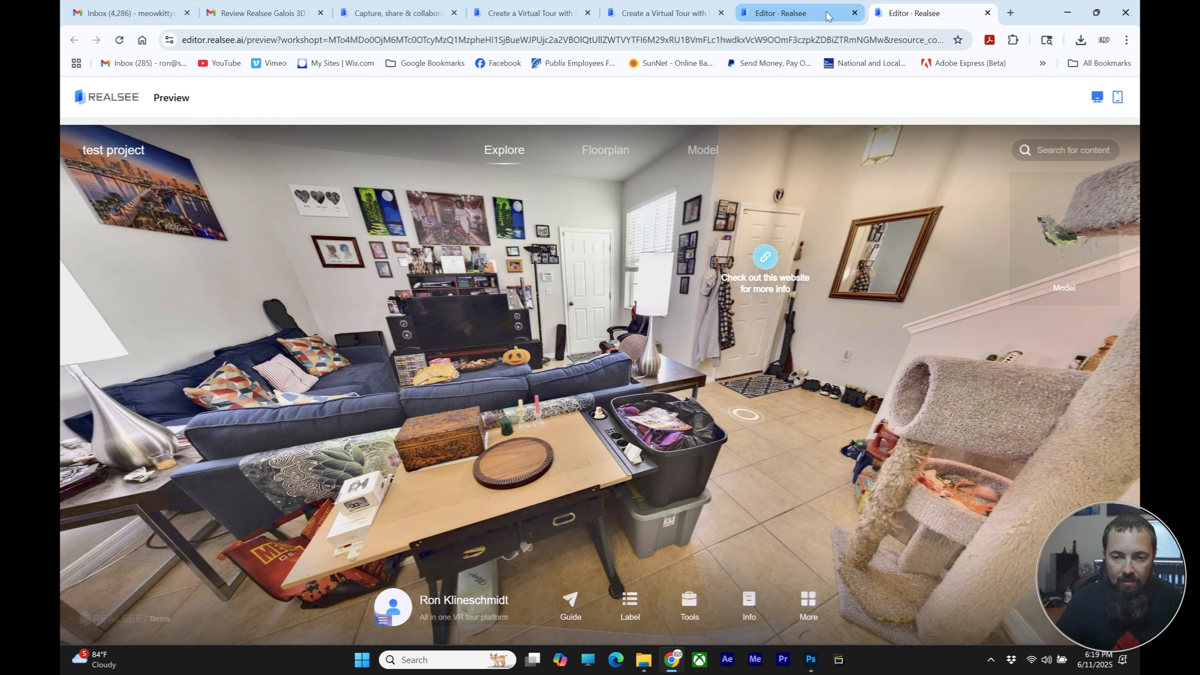
Step: Return to the editor, restrict the front door Link hotspot to display only at the current point and save it
{"action": "left_click", "coordinate": [794, 13]}
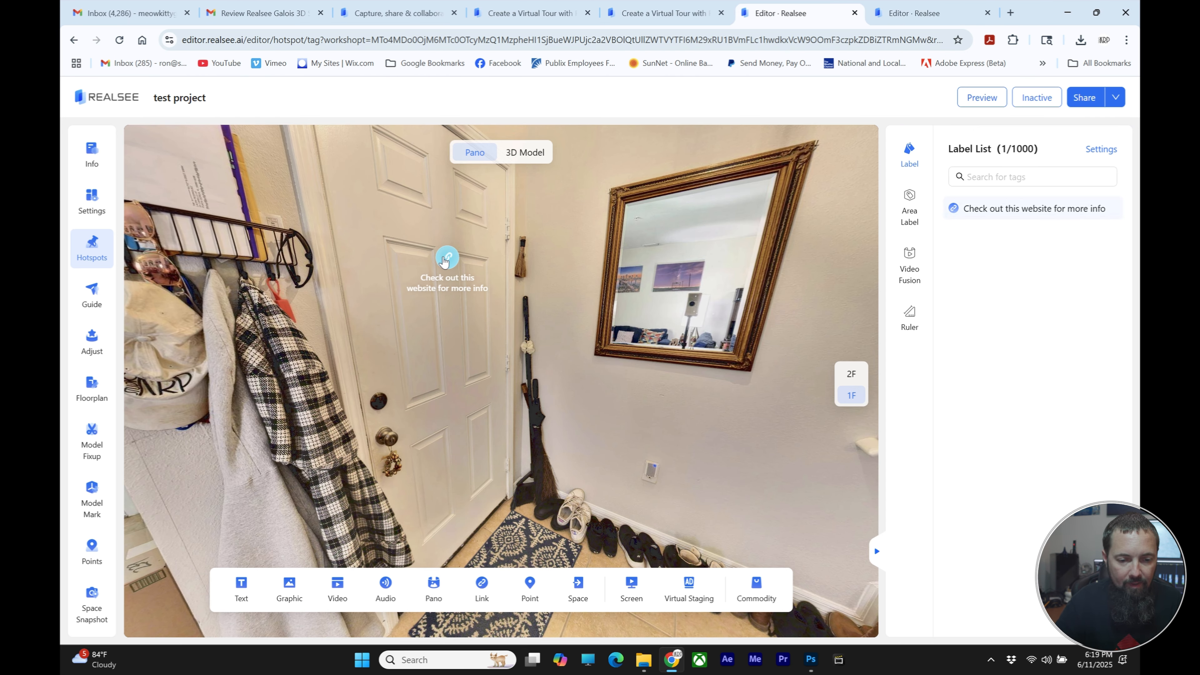
{"action": "left_click", "coordinate": [1095, 209]}
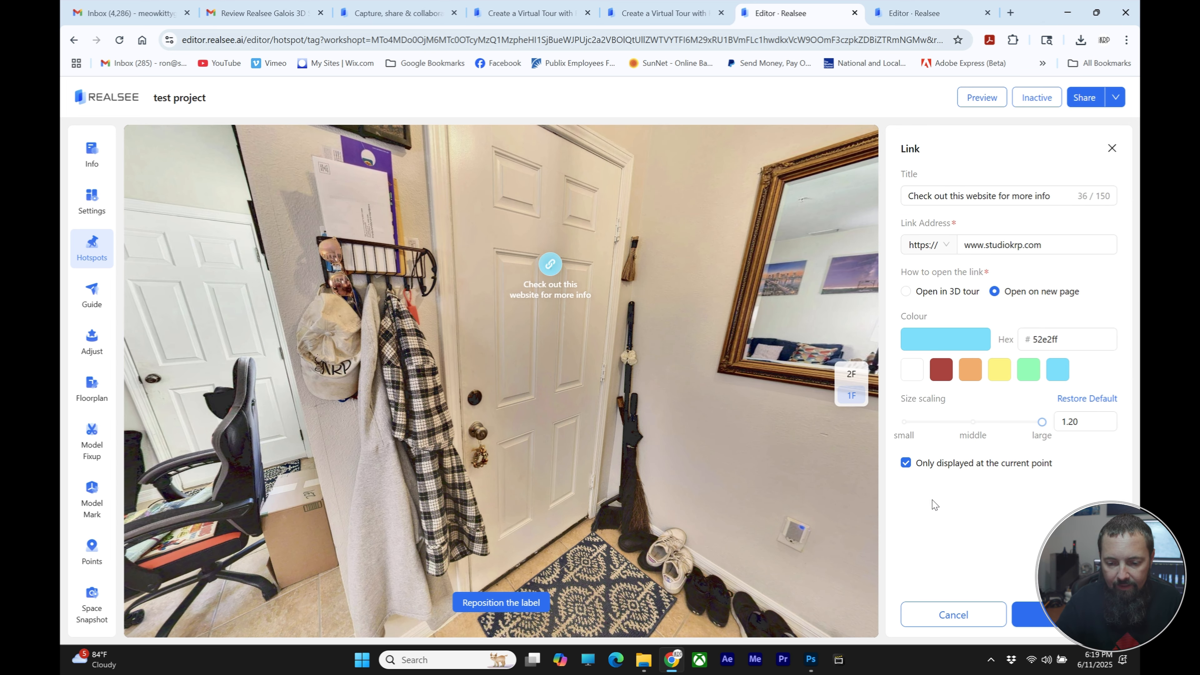
{"action": "left_click", "coordinate": [1032, 615]}
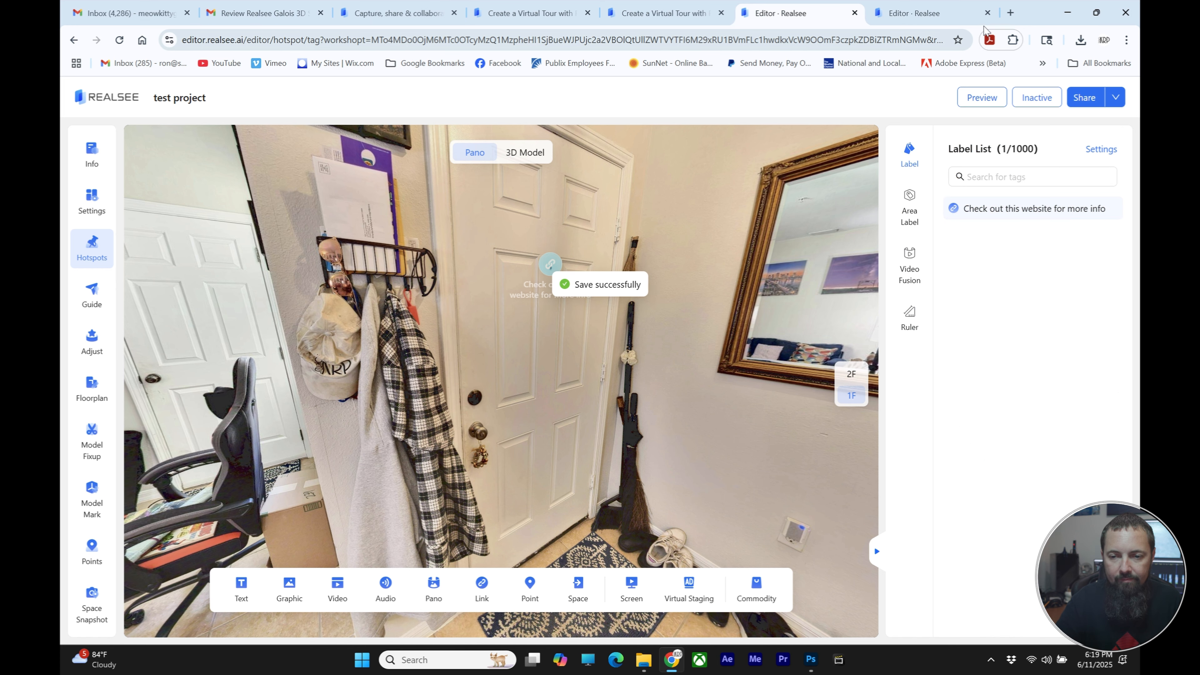
Step: Replace the old preview with a fresh one, test the front door link from beside the door and close the website
{"action": "left_click", "coordinate": [988, 13]}
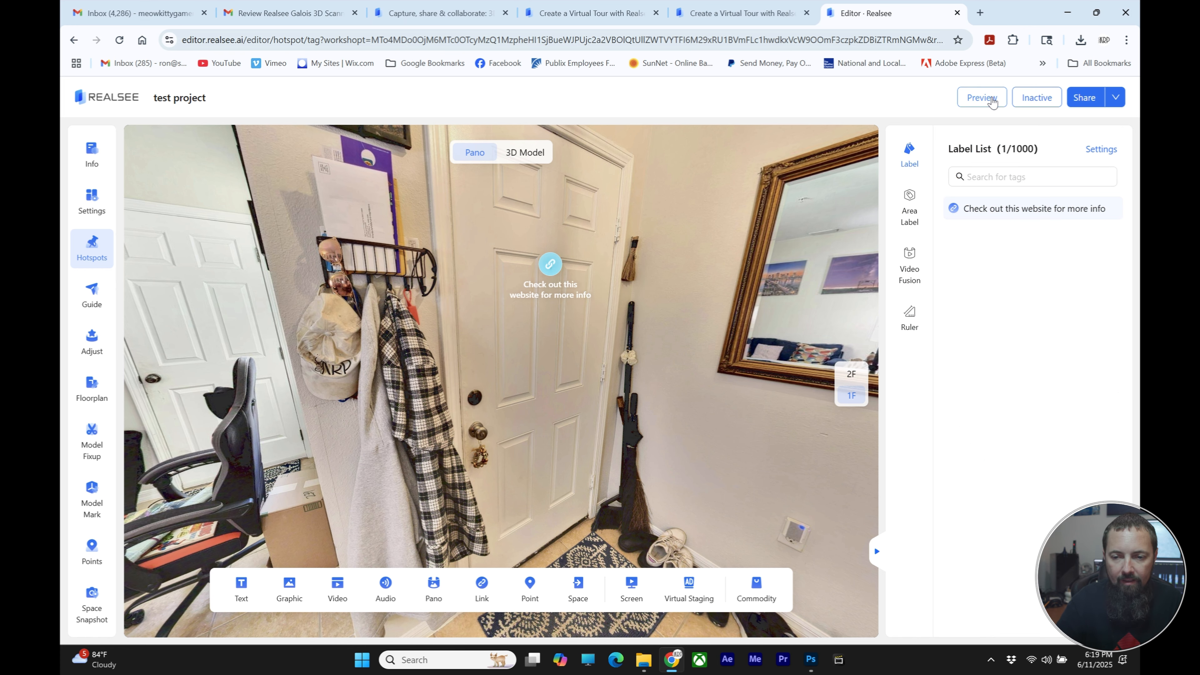
{"action": "left_click", "coordinate": [982, 98]}
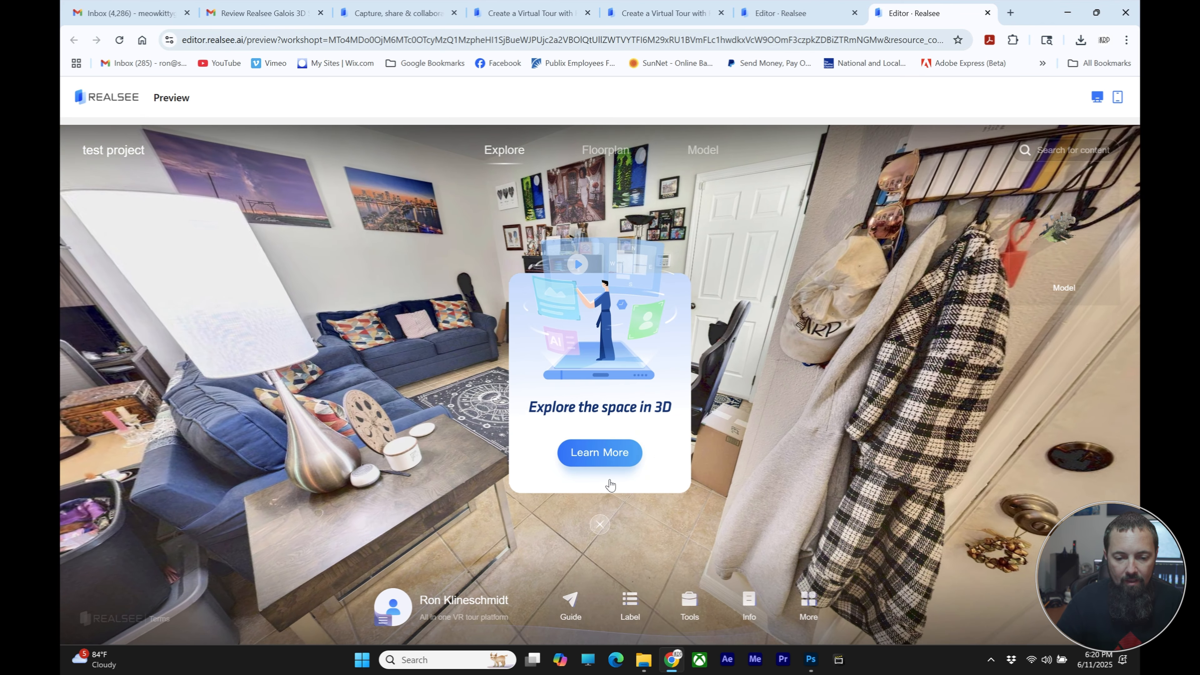
{"action": "left_click", "coordinate": [600, 524]}
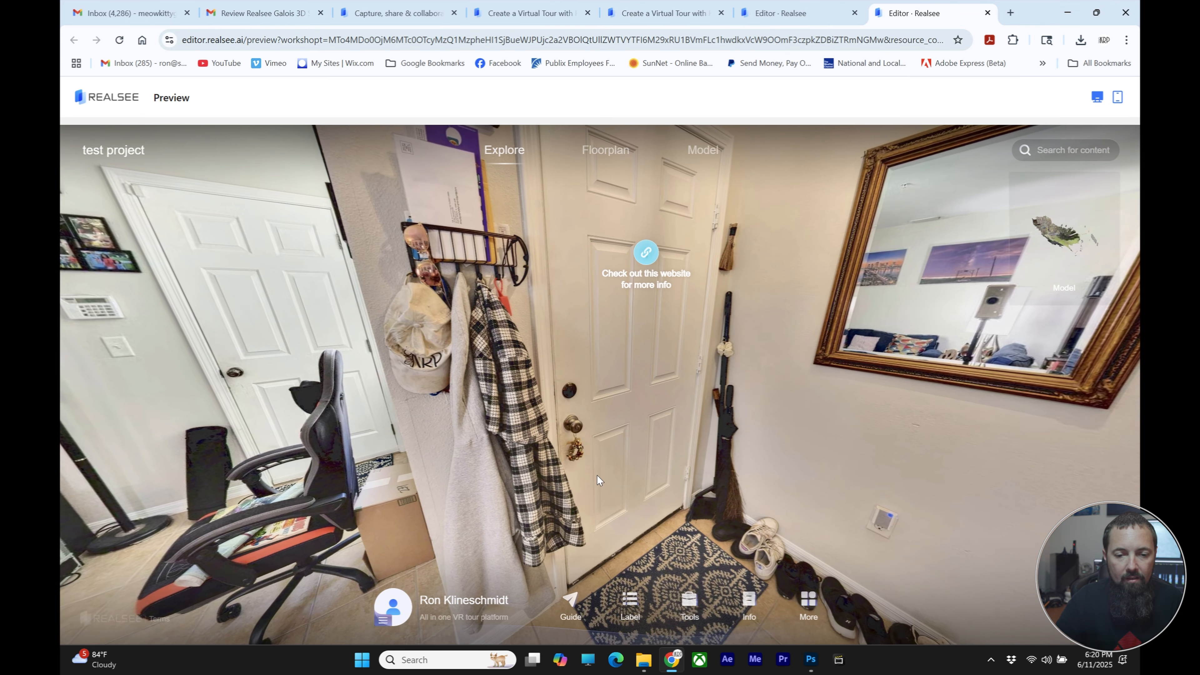
{"action": "left_click", "coordinate": [646, 252]}
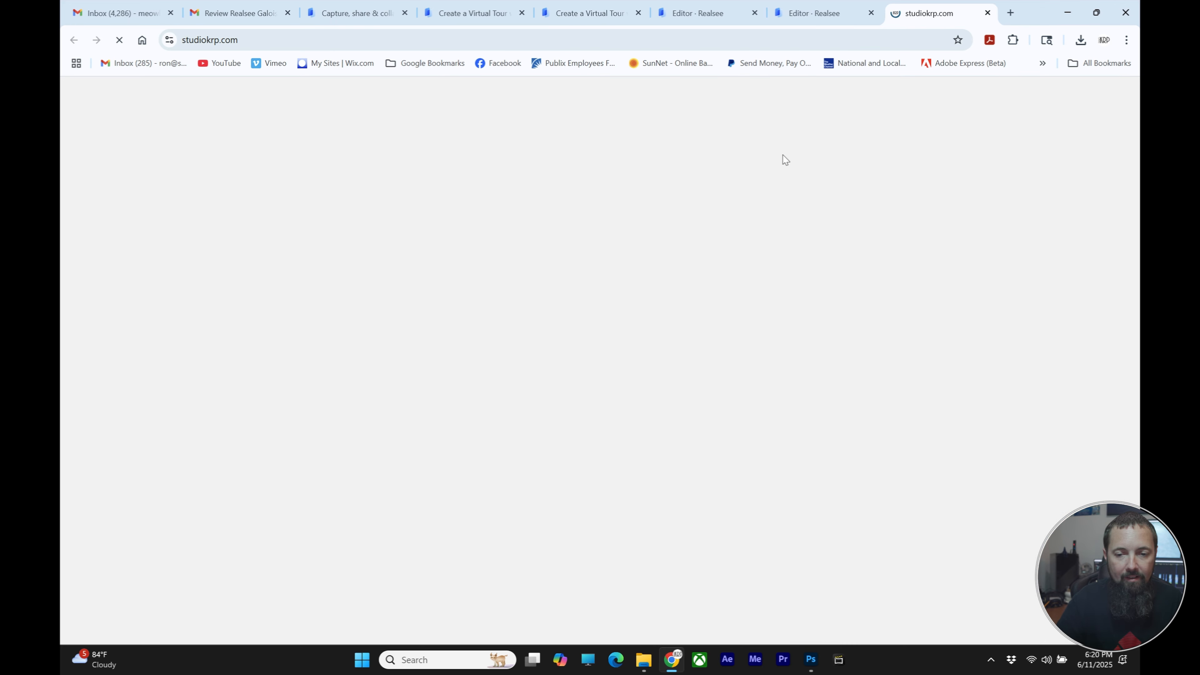
{"action": "left_click", "coordinate": [988, 13]}
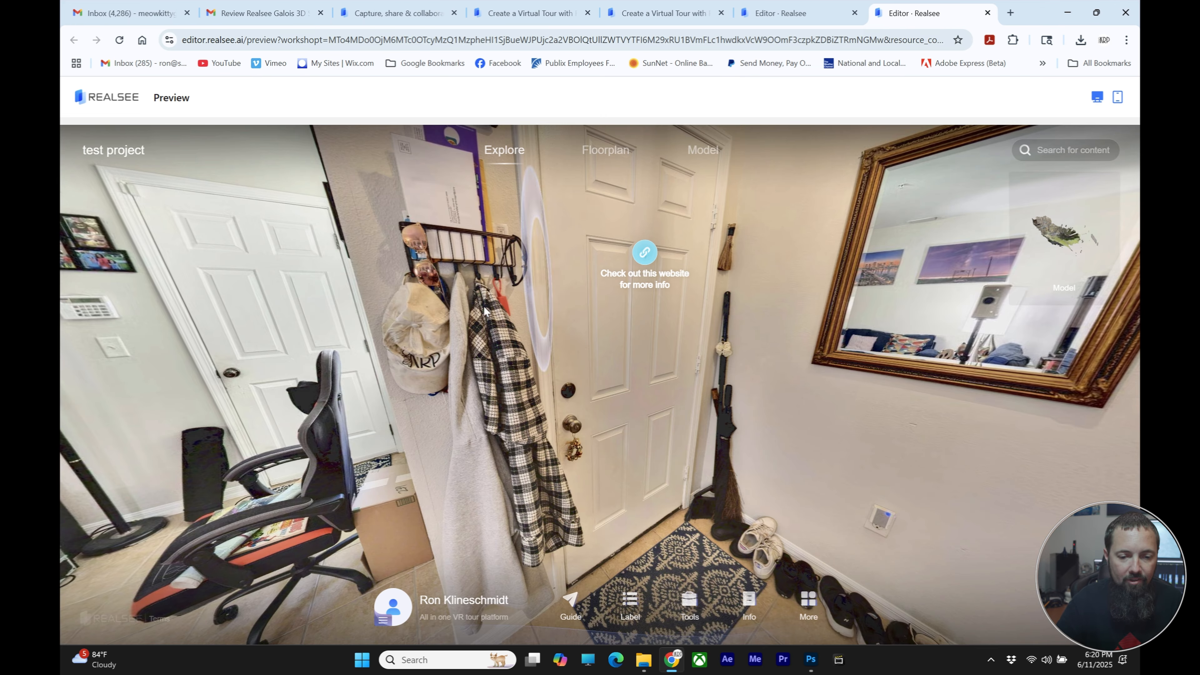
Step: Walk to the desk and red sofa area in the preview and check the front door for the Link hotspot
{"action": "left_click_drag", "start_coordinate": [485, 310], "coordinate": [762, 372]}
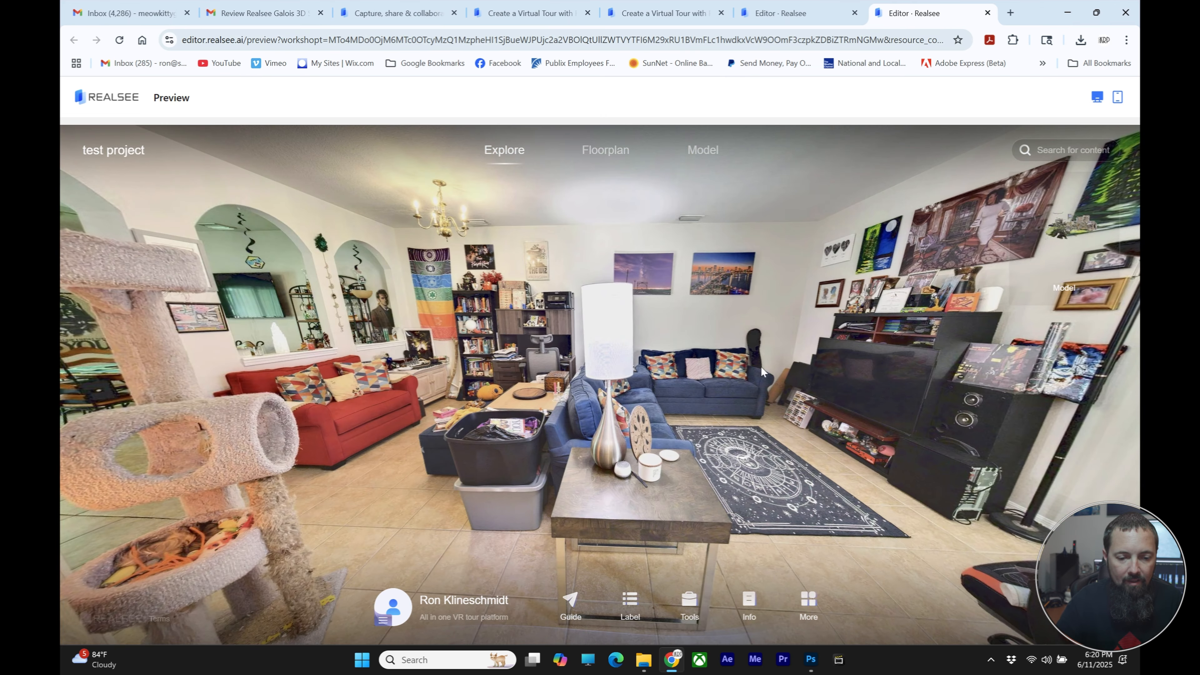
{"action": "left_click", "coordinate": [413, 432]}
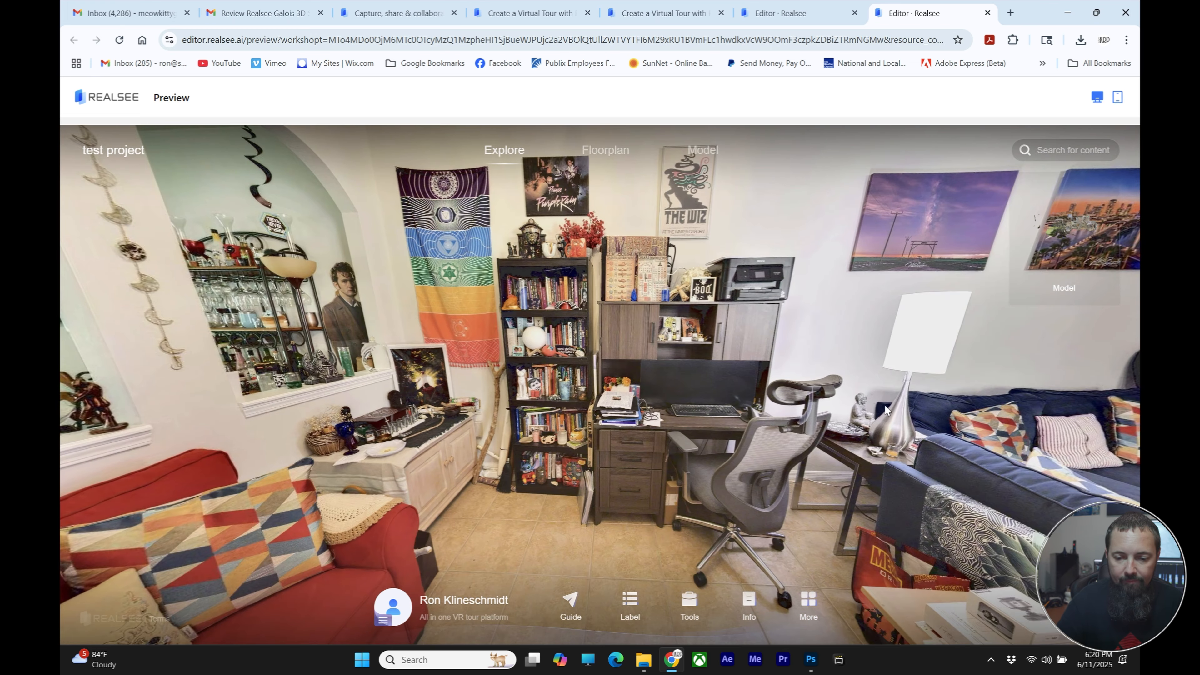
{"action": "left_click_drag", "start_coordinate": [967, 406], "coordinate": [432, 392]}
{"action": "left_click_drag", "start_coordinate": [857, 336], "coordinate": [698, 346]}
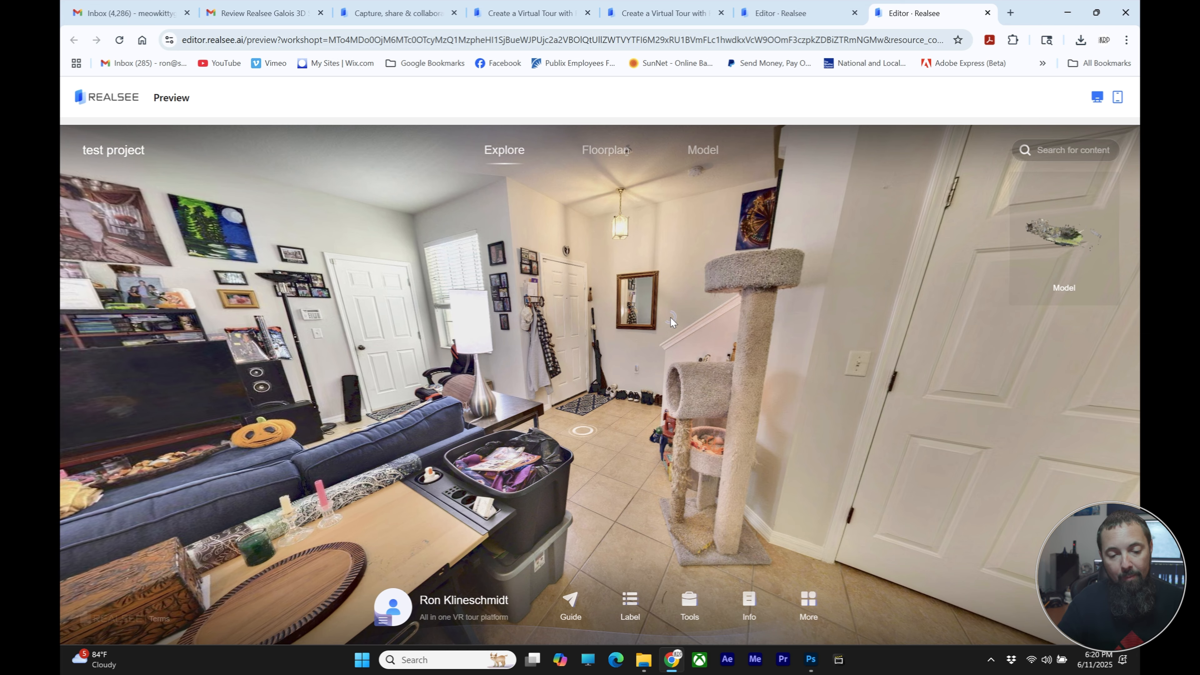
{"action": "left_click_drag", "start_coordinate": [878, 353], "coordinate": [725, 367]}
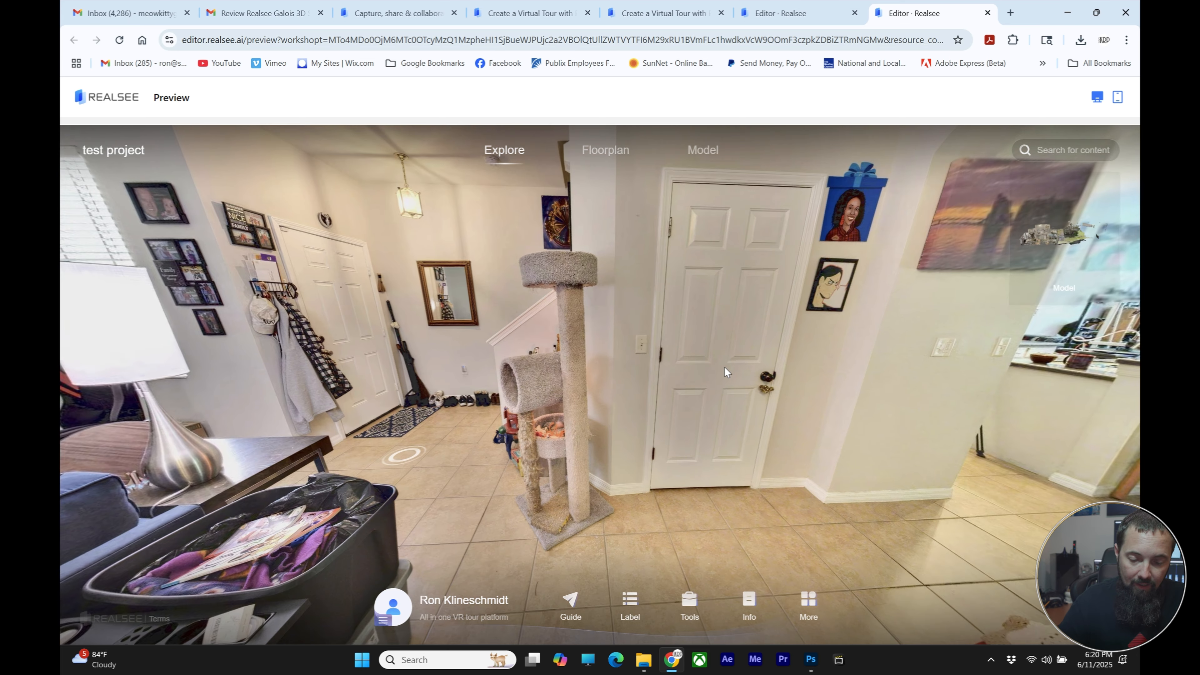
{"action": "left_click", "coordinate": [725, 367]}
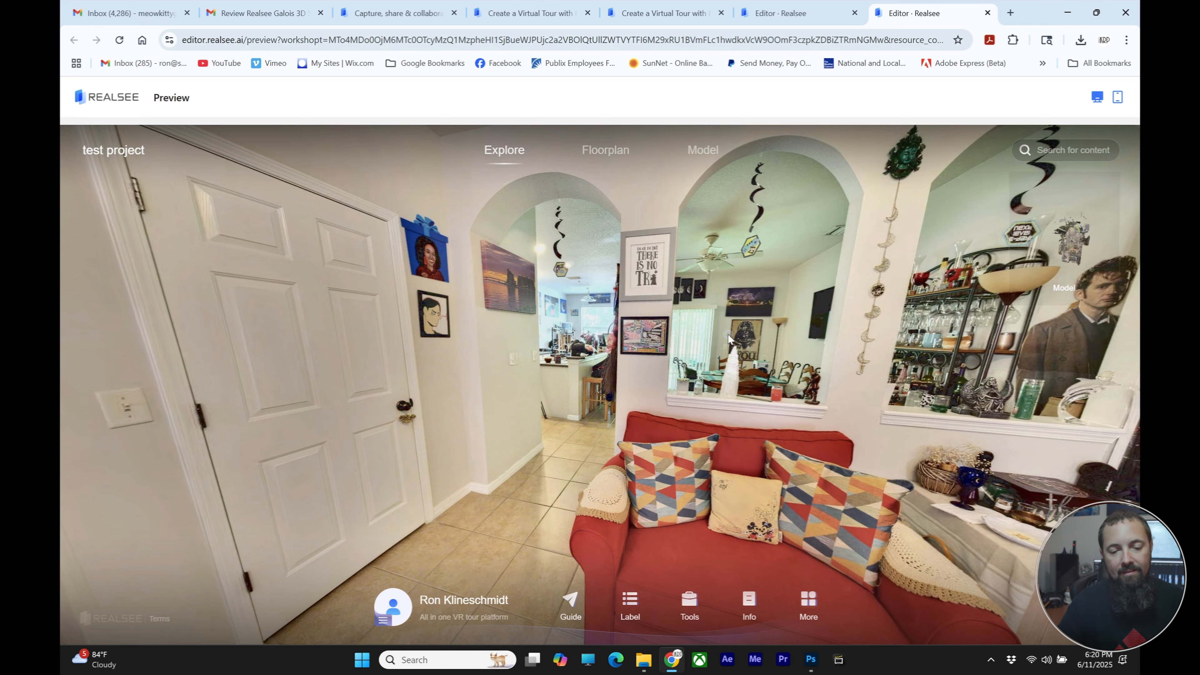
{"action": "left_click_drag", "start_coordinate": [912, 324], "coordinate": [756, 284]}
{"action": "left_click_drag", "start_coordinate": [905, 302], "coordinate": [548, 229]}
{"action": "left_click_drag", "start_coordinate": [1059, 392], "coordinate": [734, 347]}
{"action": "left_click_drag", "start_coordinate": [987, 341], "coordinate": [686, 336]}
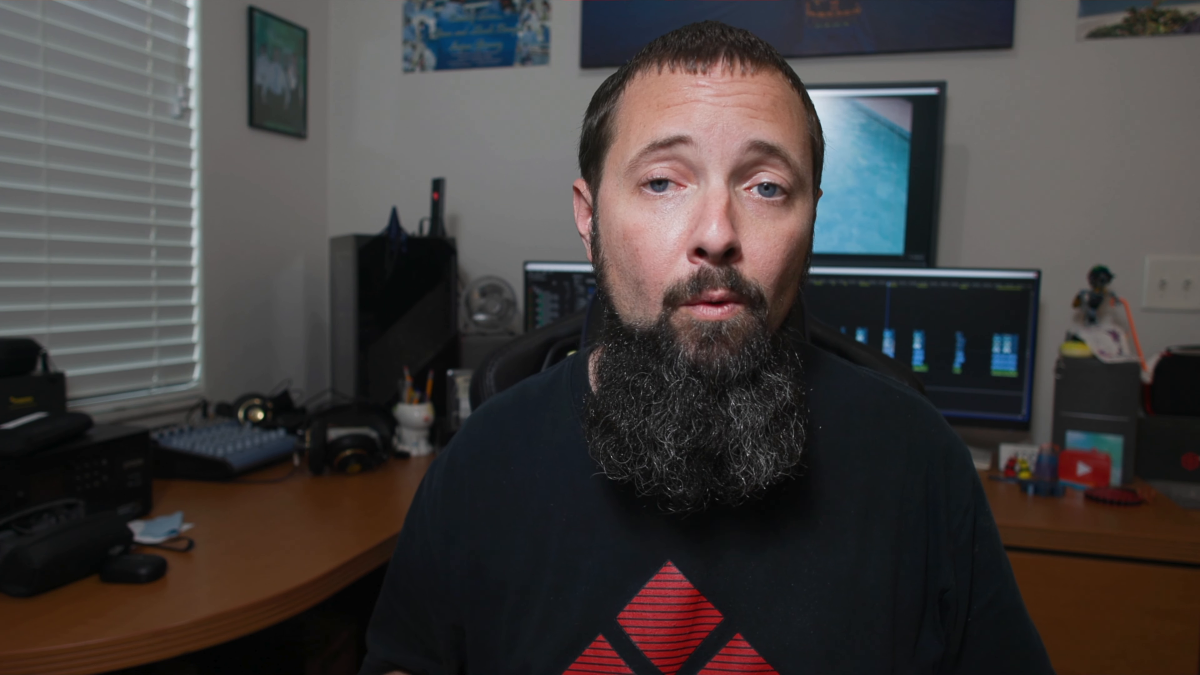